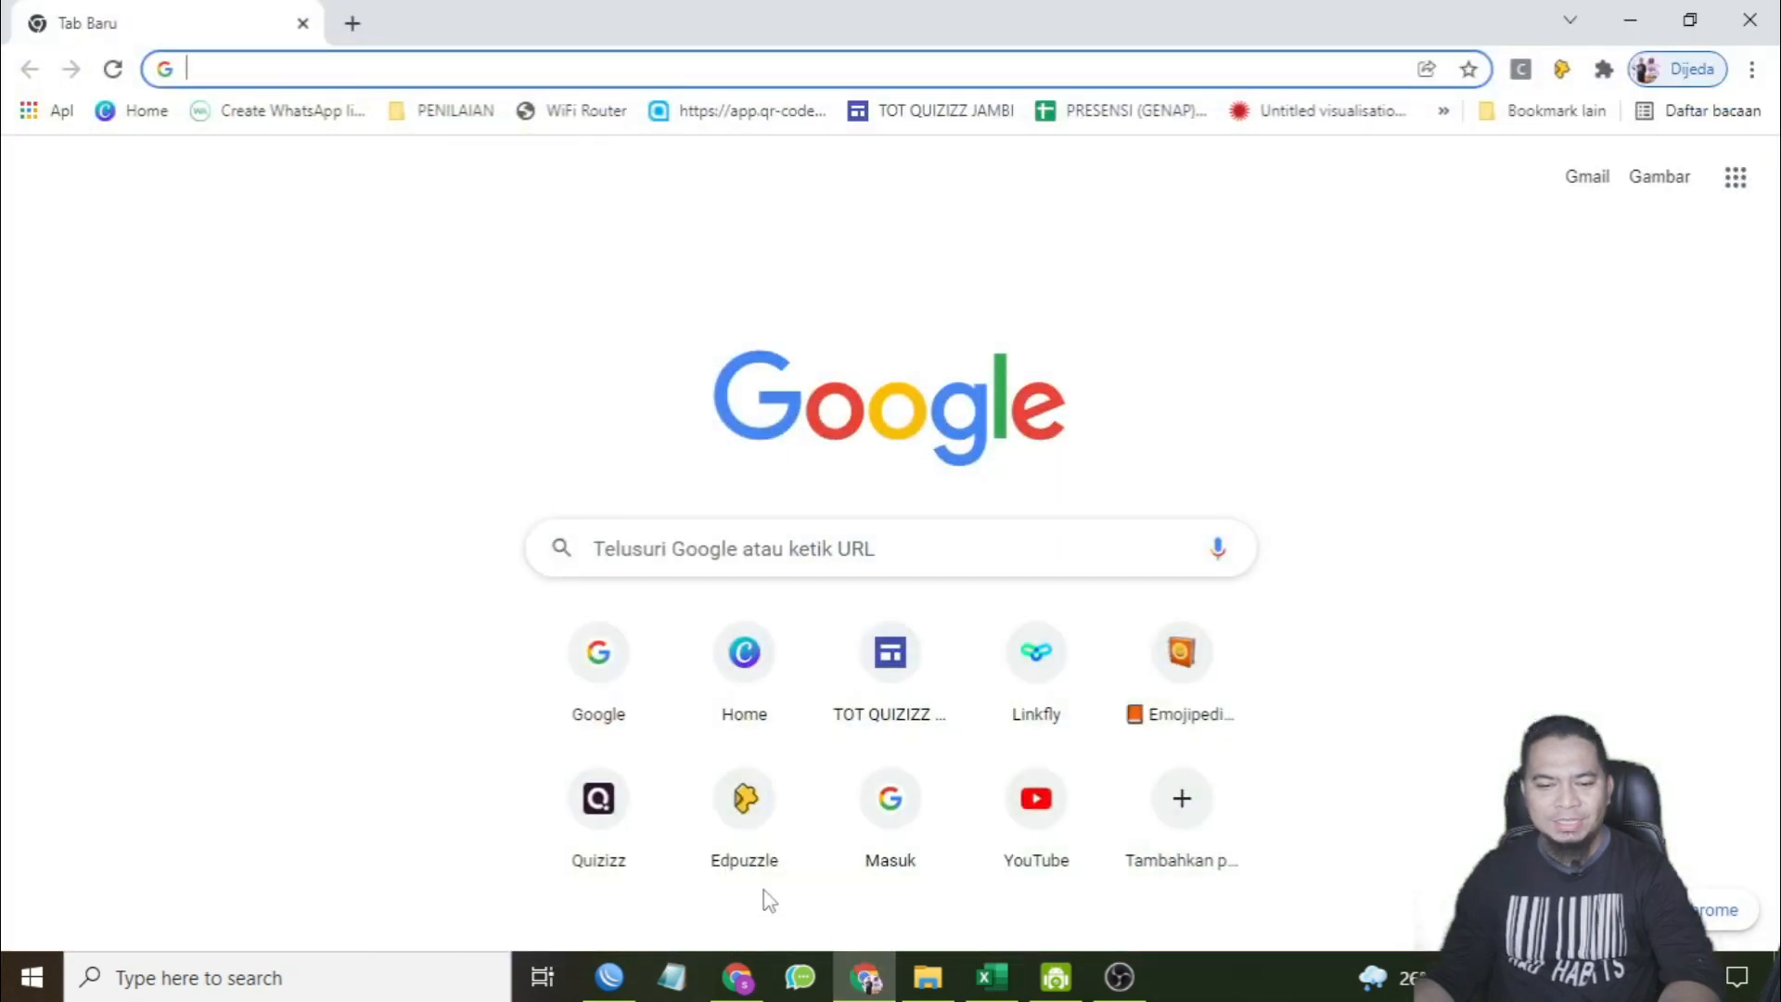
# - Open the Quizizz website and start creating a new lesson (Pelajaran baru)
pyautogui.write('quiziz.com')
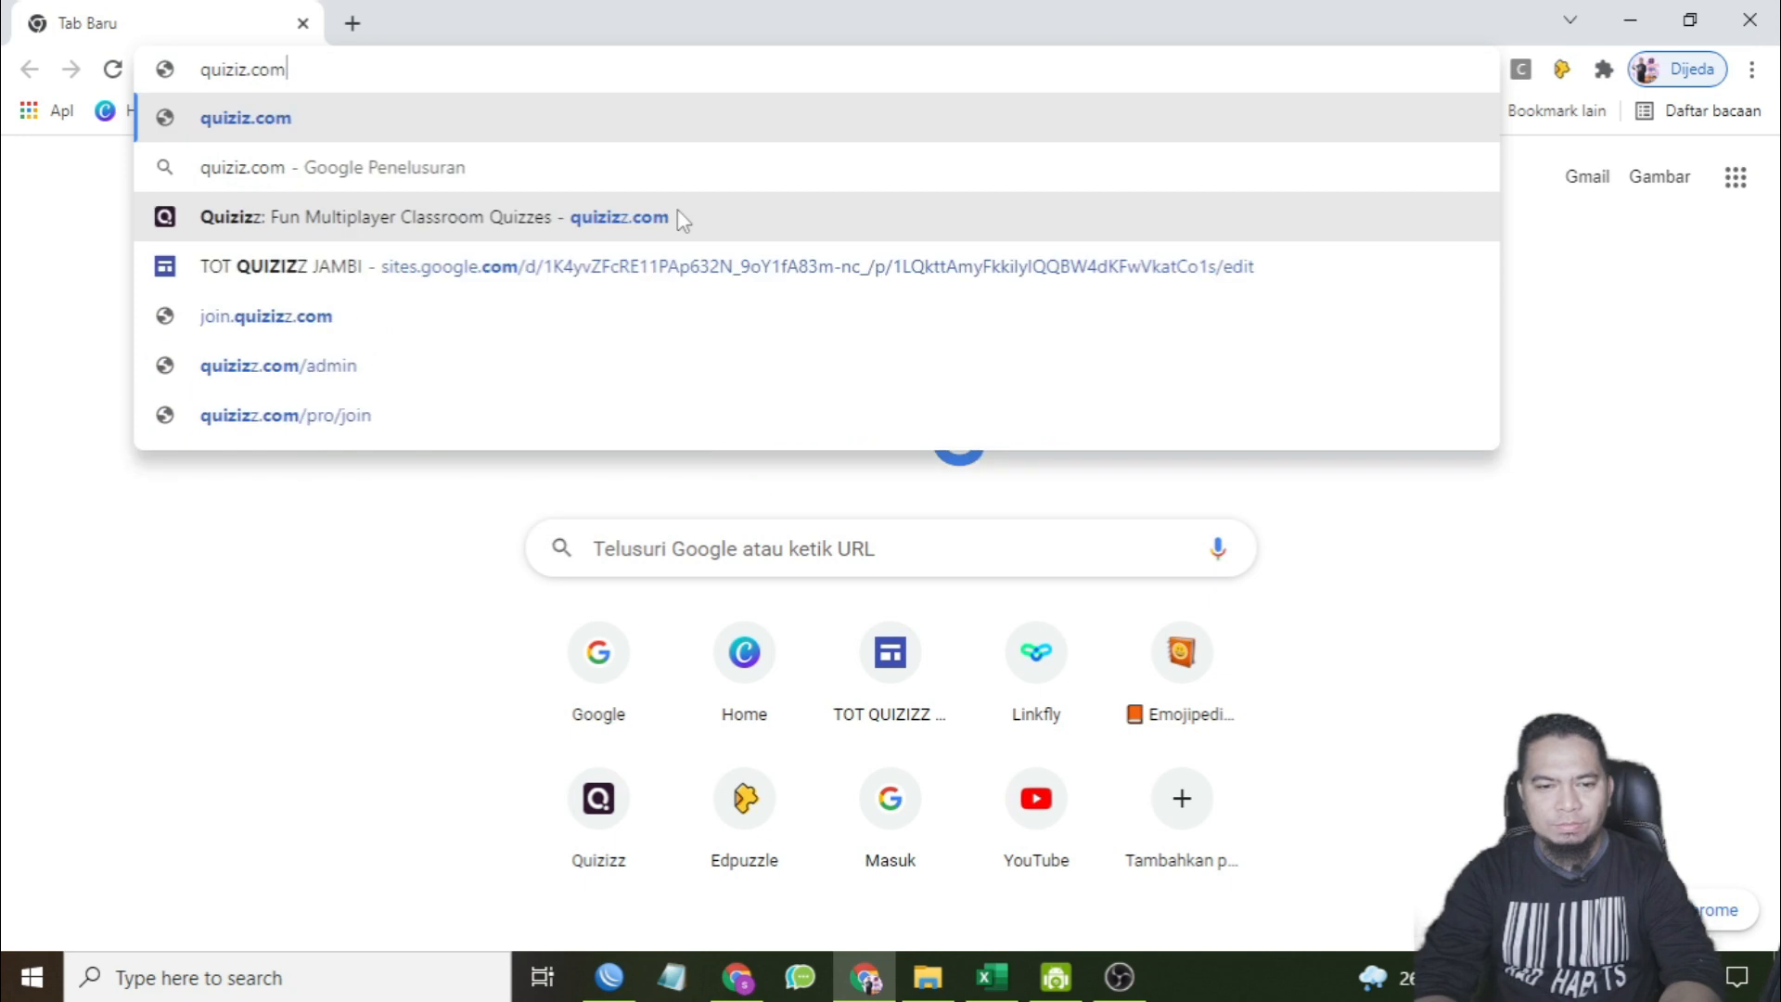
pyautogui.click(678, 213)
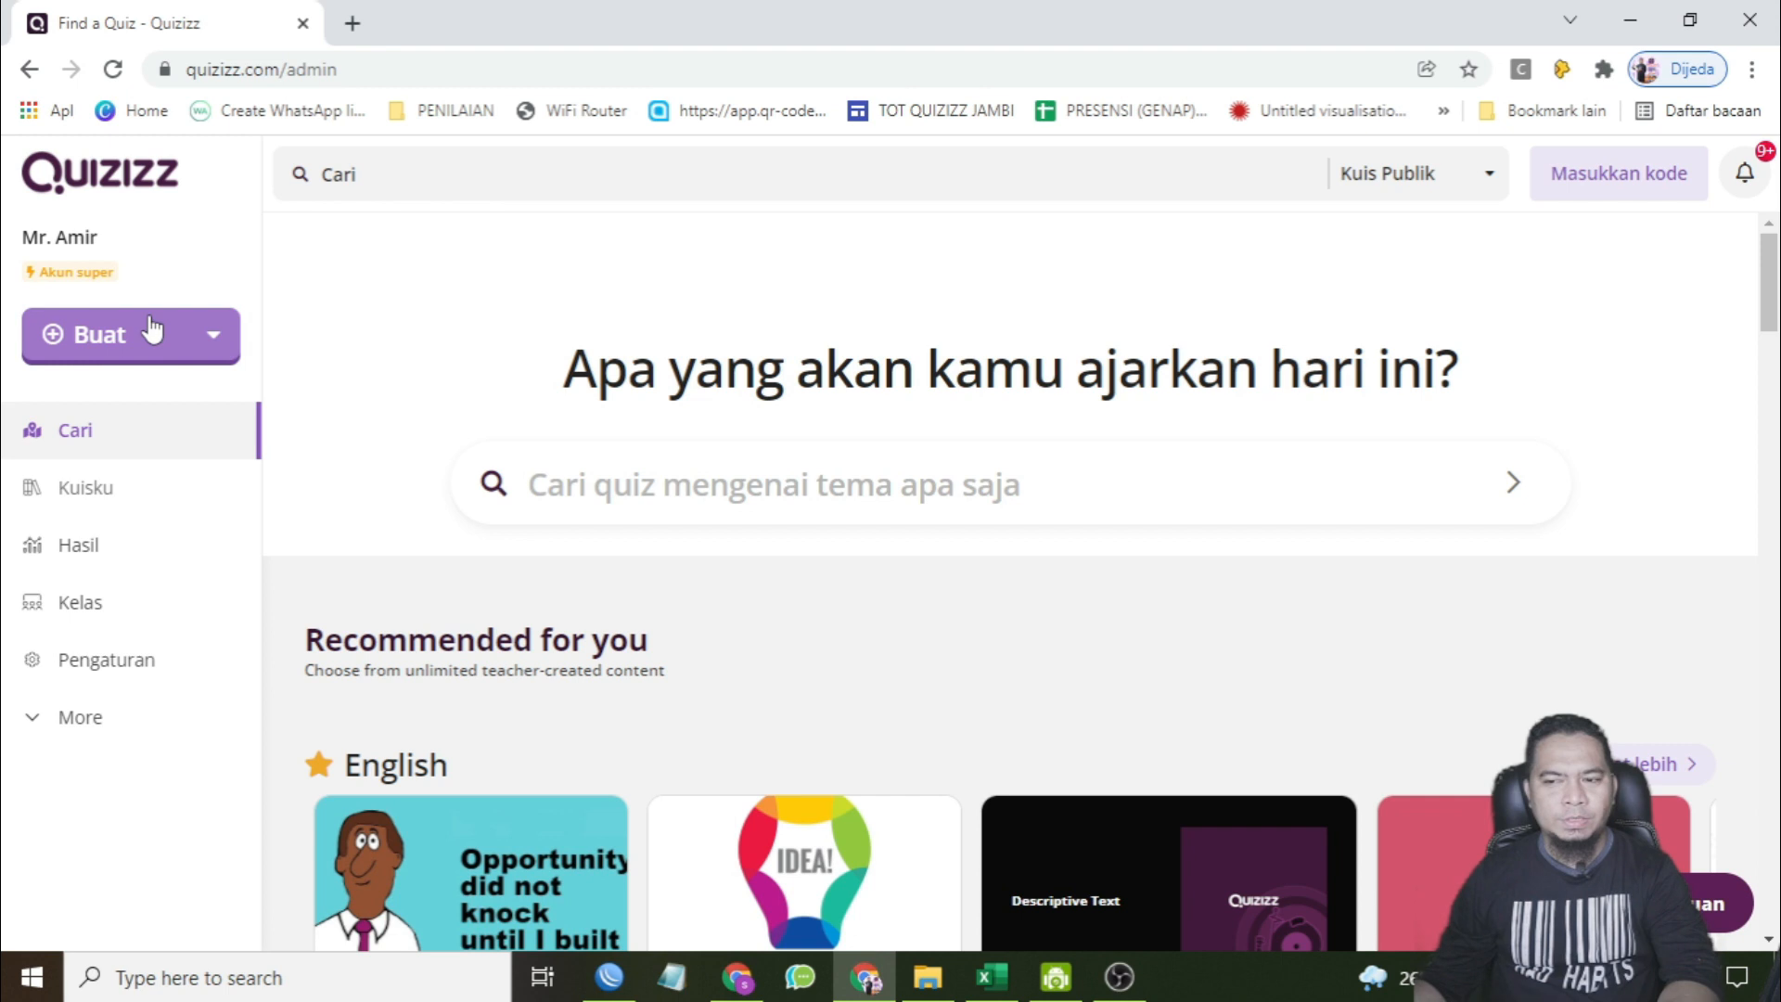
pyautogui.click(107, 338)
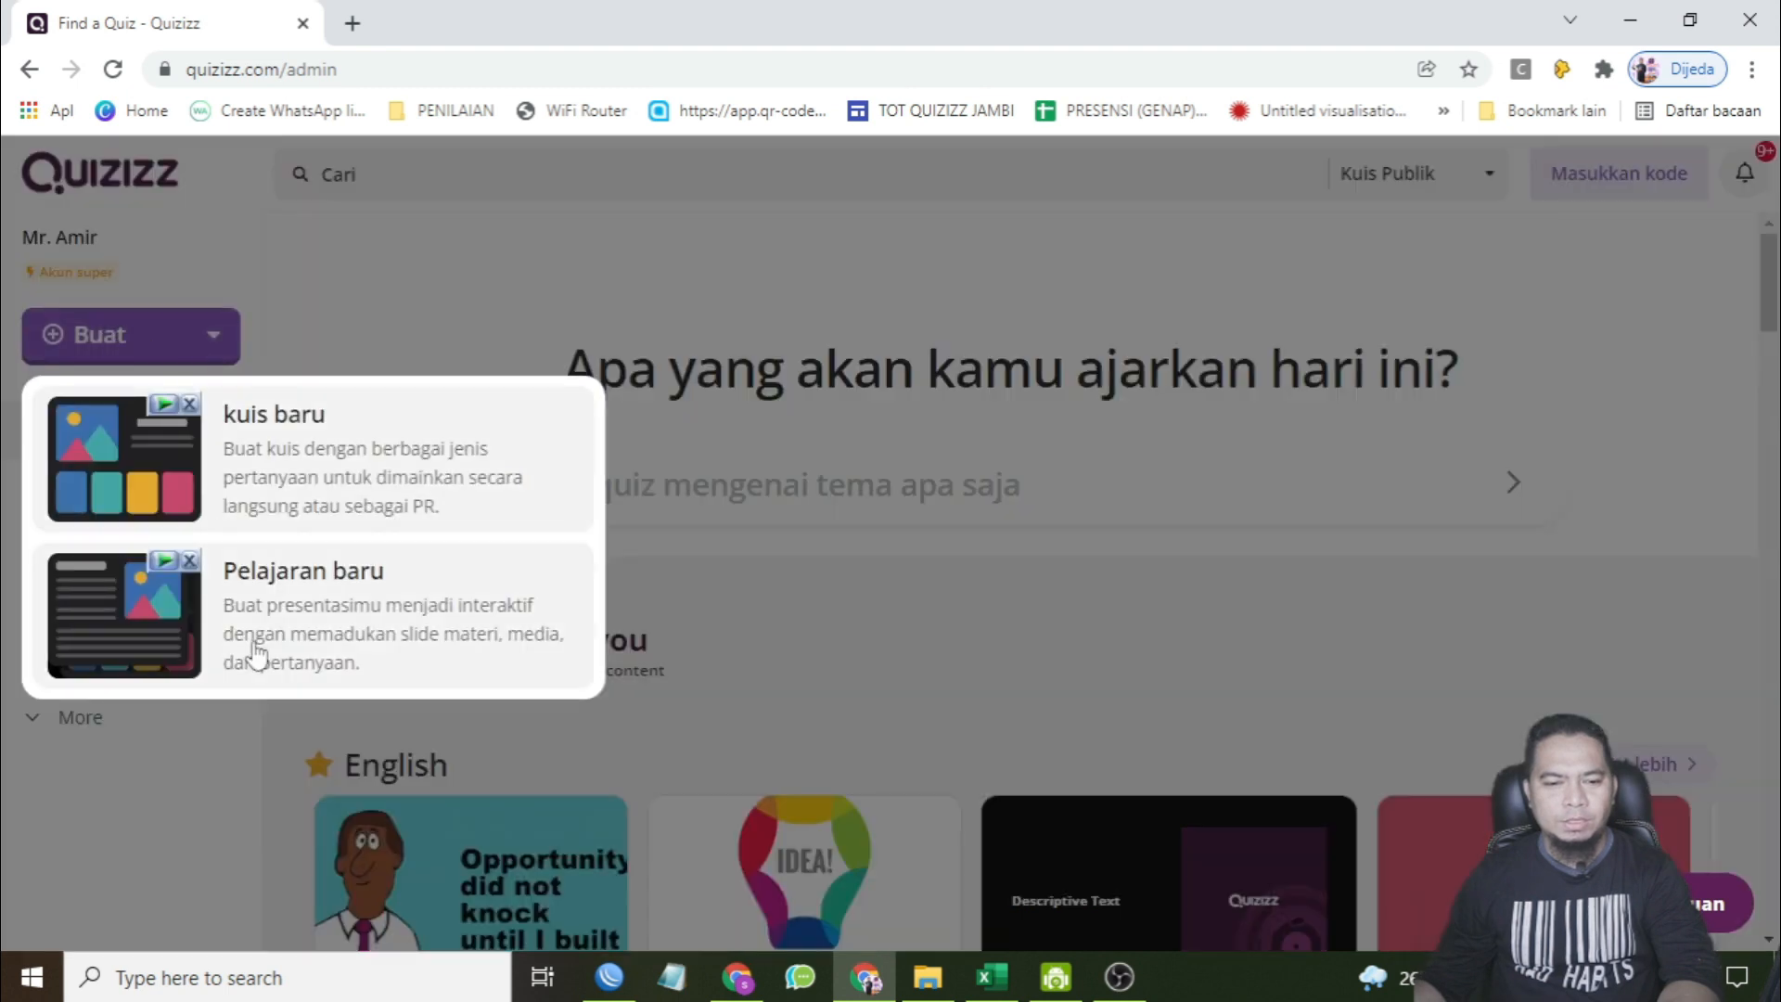
pyautogui.click(361, 615)
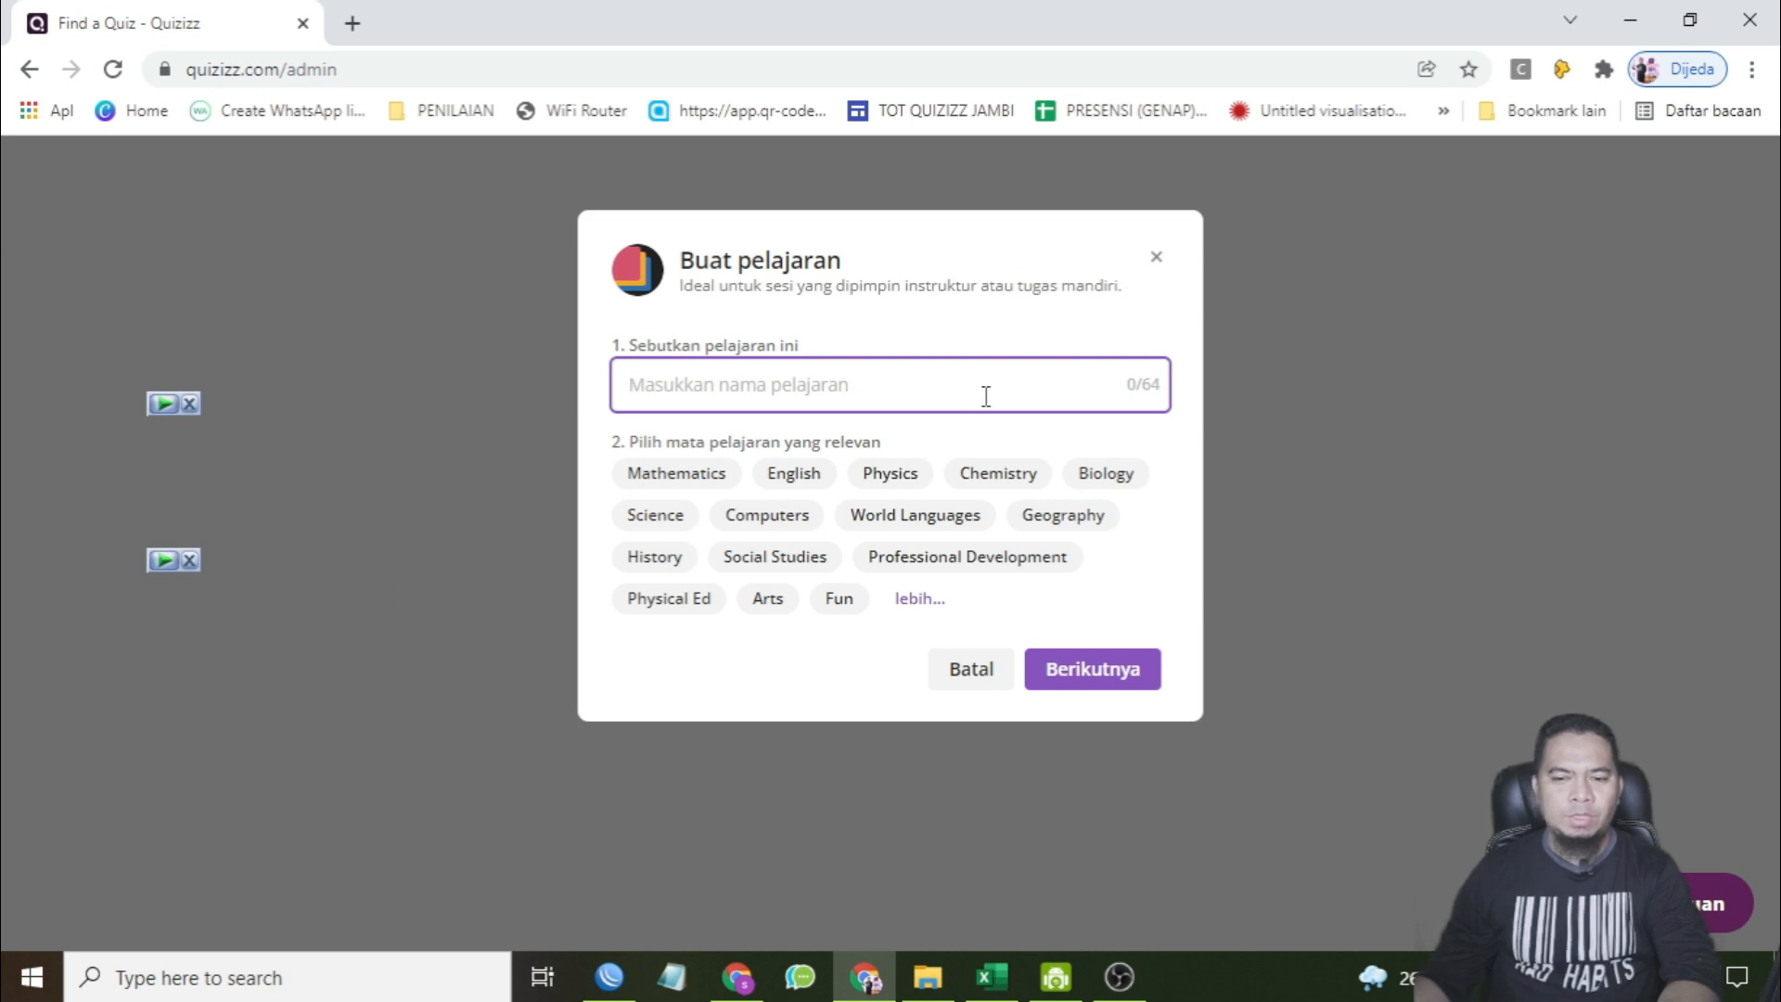
# - Name the lesson "News Item", assign it to the English subject and continue to theme selection
pyautogui.write('News Item')
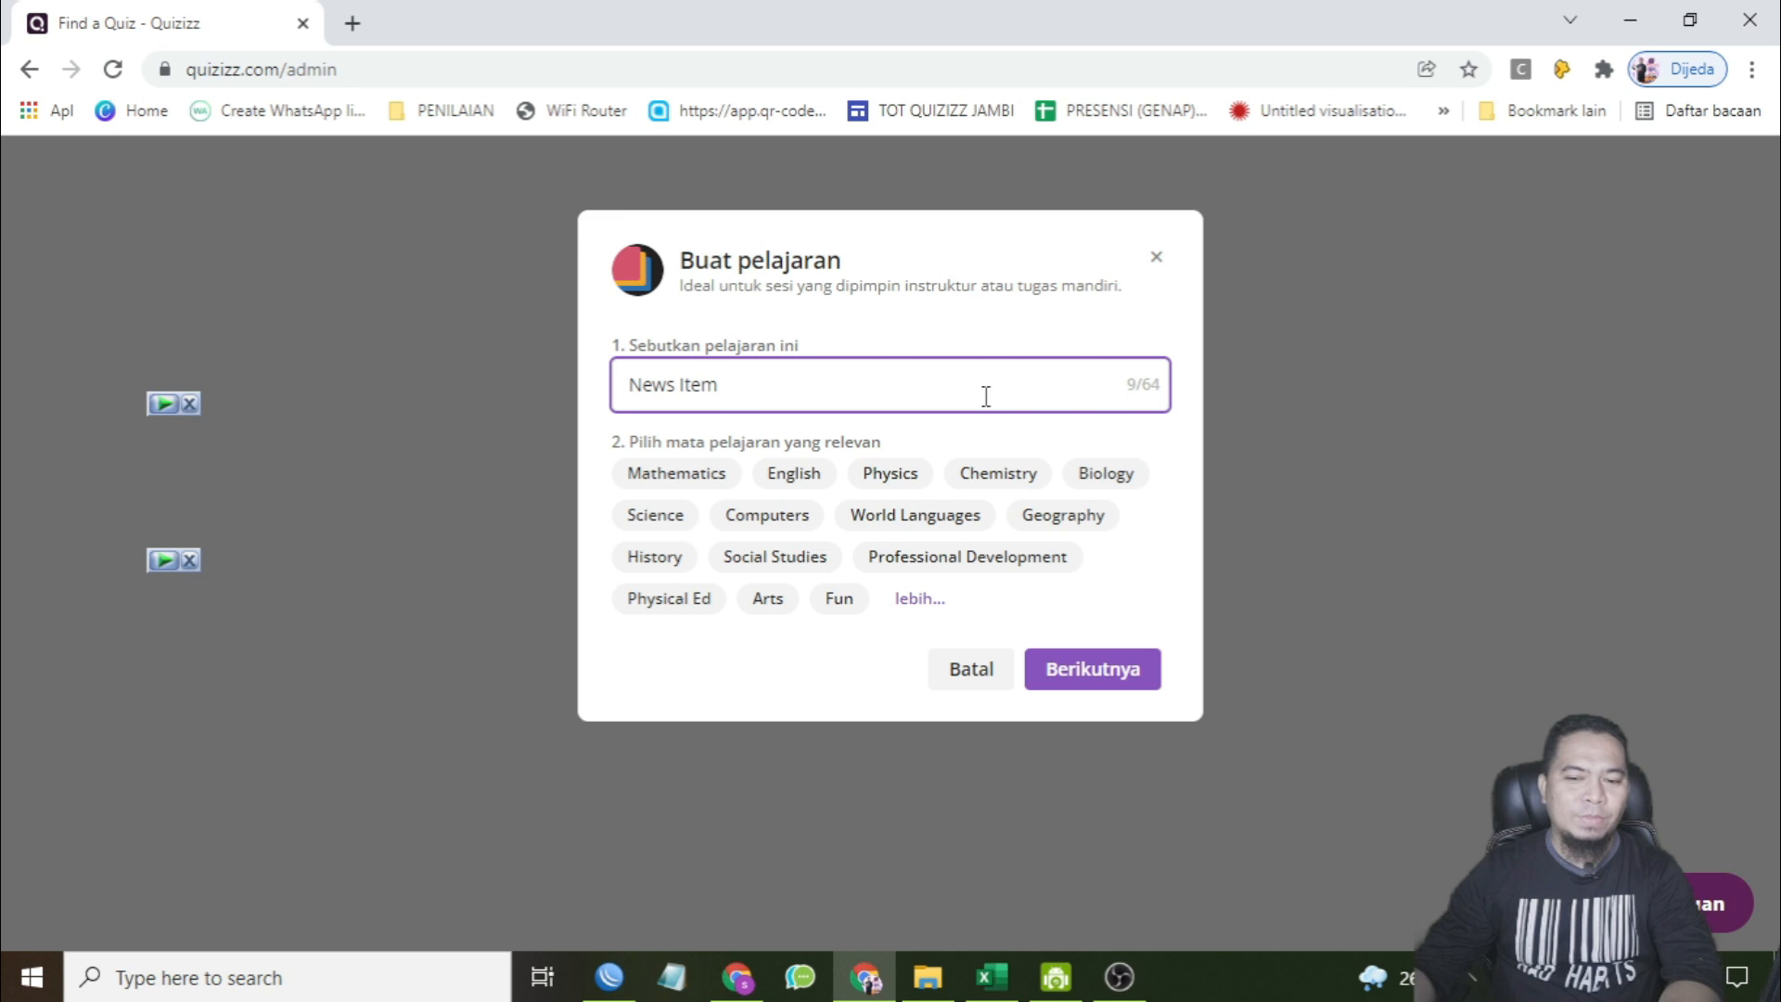
pyautogui.click(787, 478)
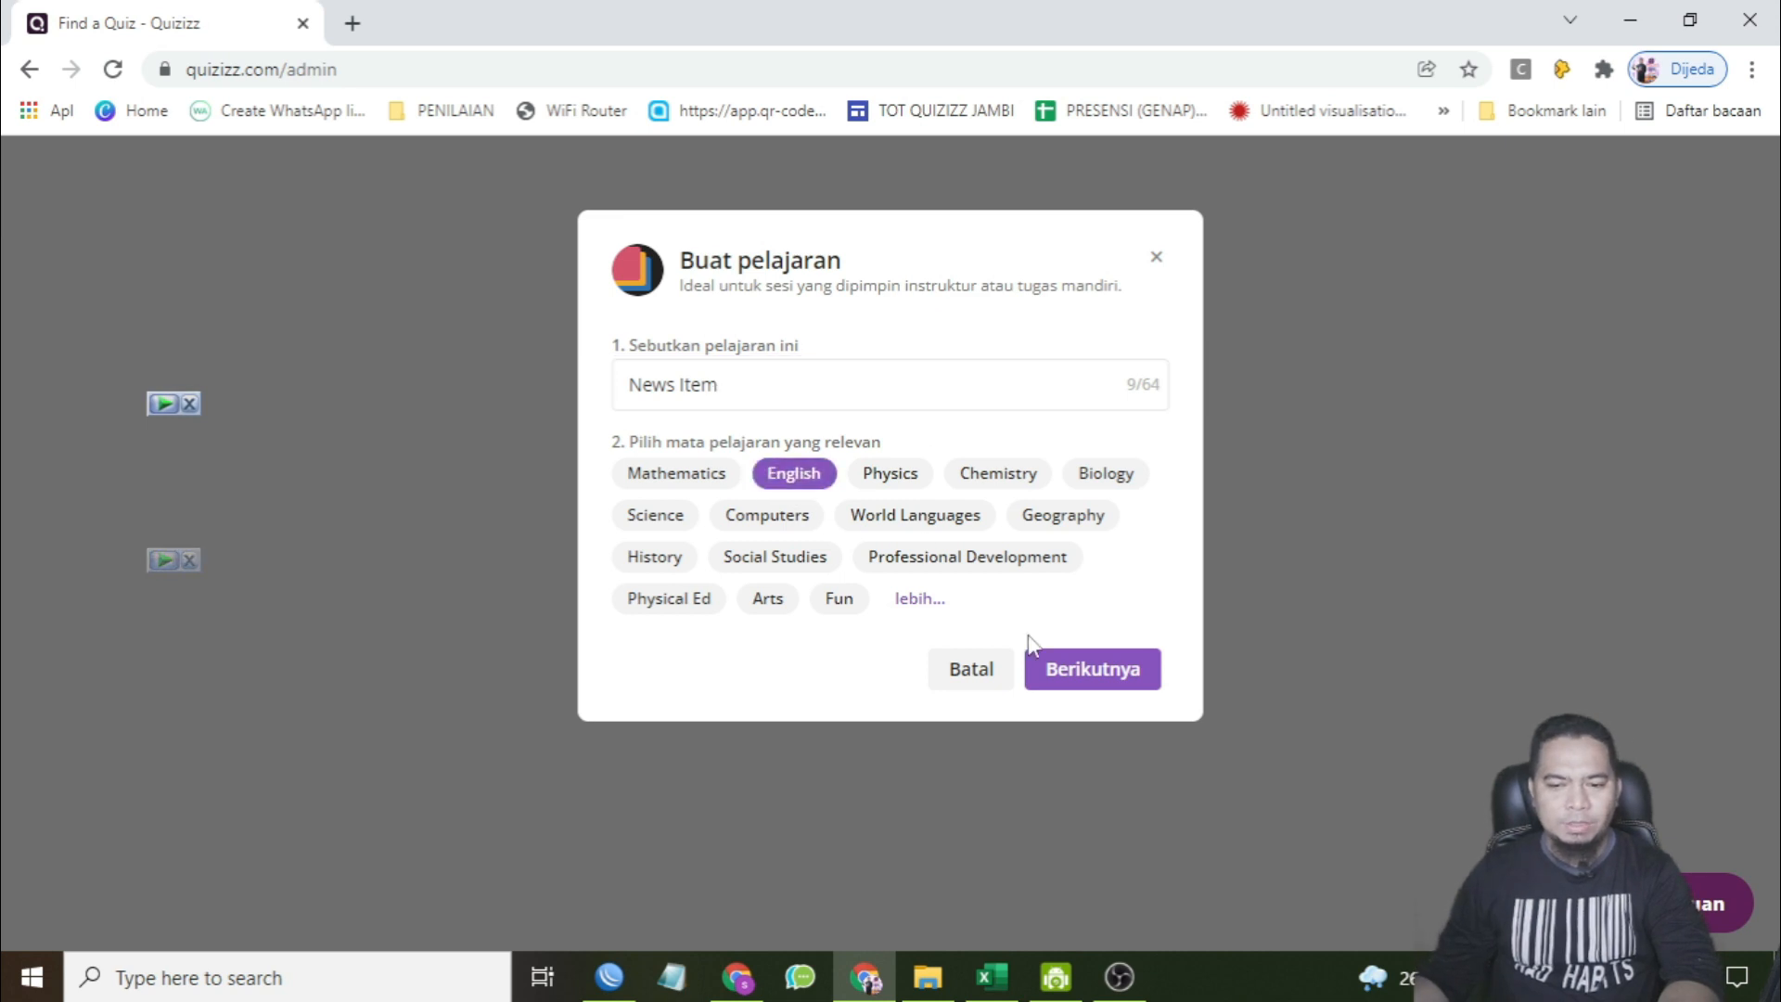
pyautogui.click(1088, 674)
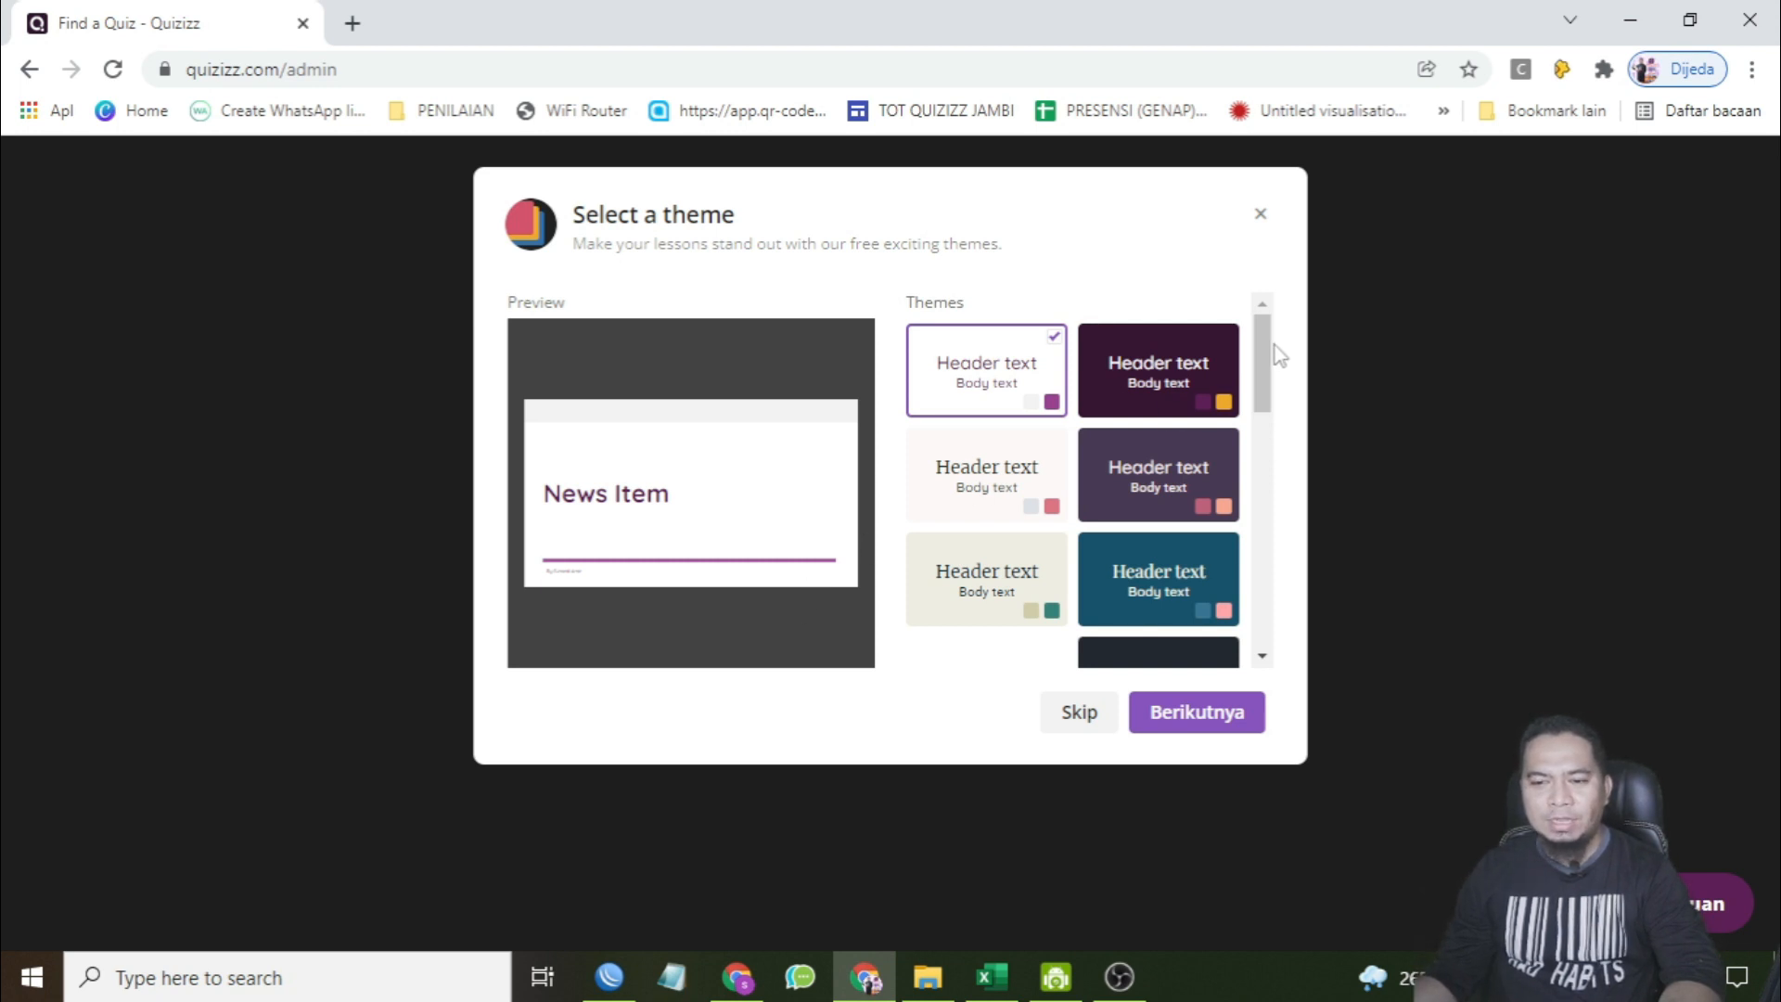
# - Try out several lesson themes, choose the light grey one with blue and orange accents, and create the lesson
pyautogui.moveTo(1276, 355)
pyautogui.mouseDown()
pyautogui.moveTo(1268, 594)
pyautogui.moveTo(1290, 351)
pyautogui.moveTo(1283, 589)
pyautogui.moveTo(1284, 328)
pyautogui.moveTo(1280, 450)
pyautogui.moveTo(1278, 385)
pyautogui.mouseUp()
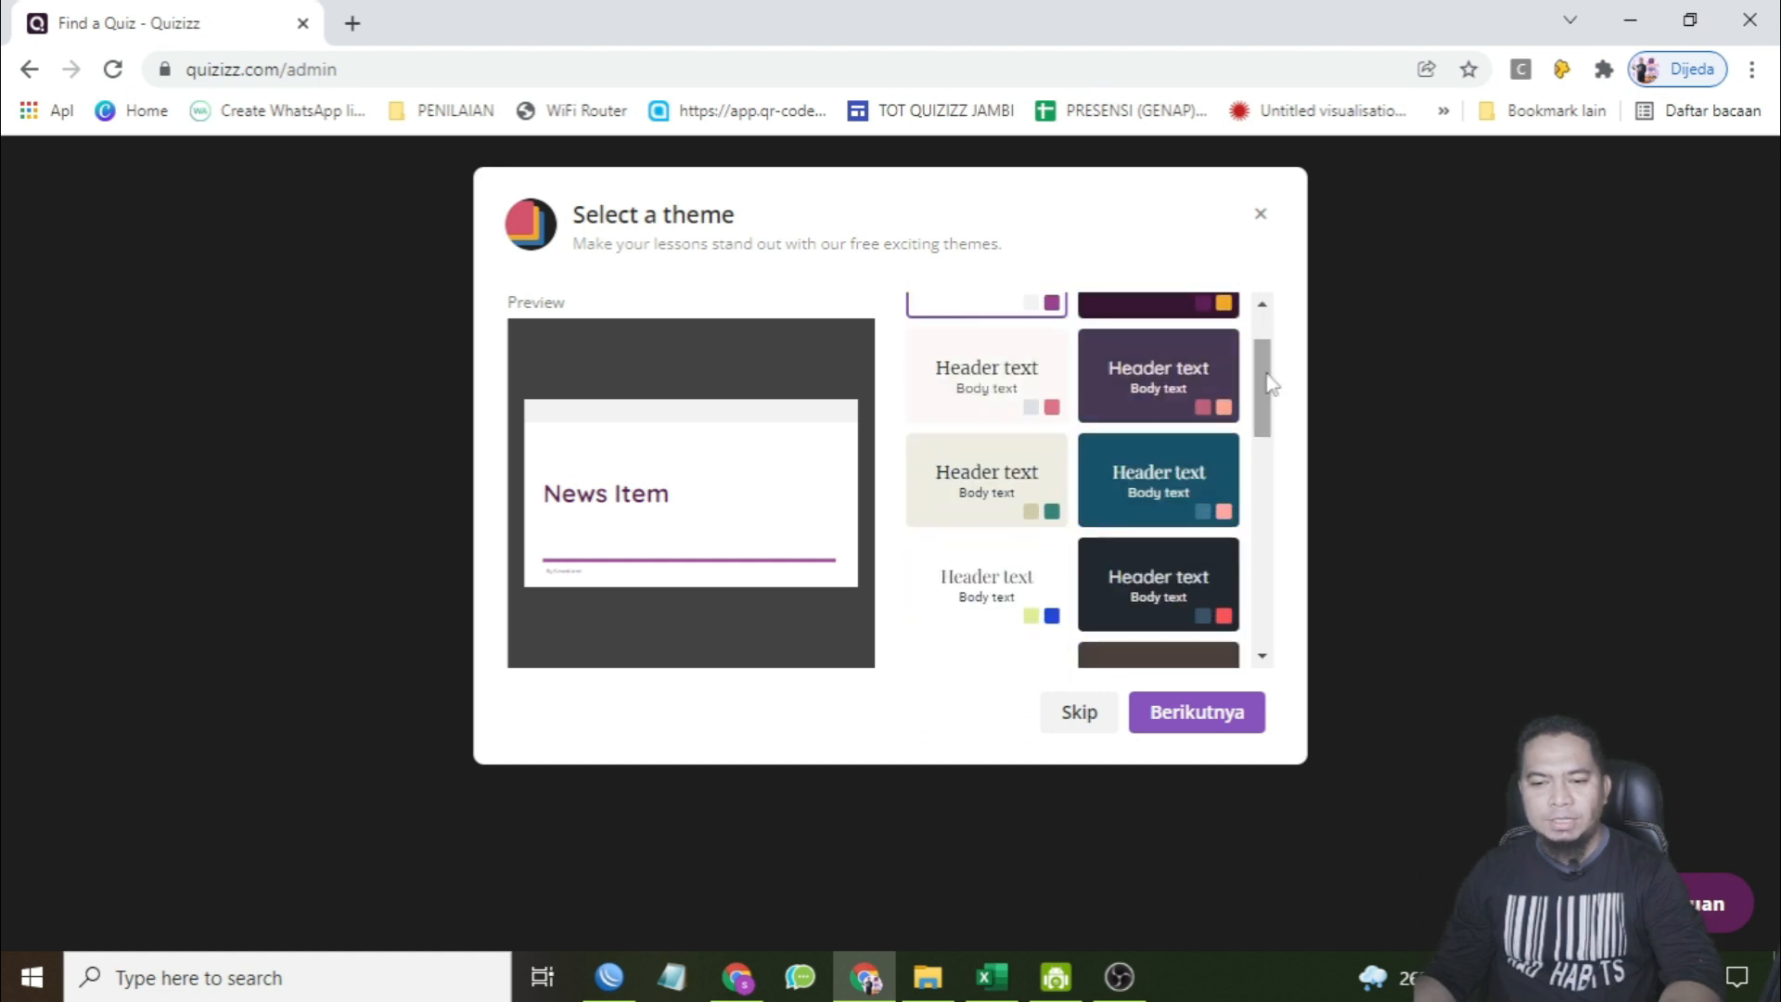
pyautogui.click(995, 461)
pyautogui.click(986, 577)
pyautogui.click(1149, 571)
pyautogui.click(1153, 396)
pyautogui.scroll(-8, 1206, 413)
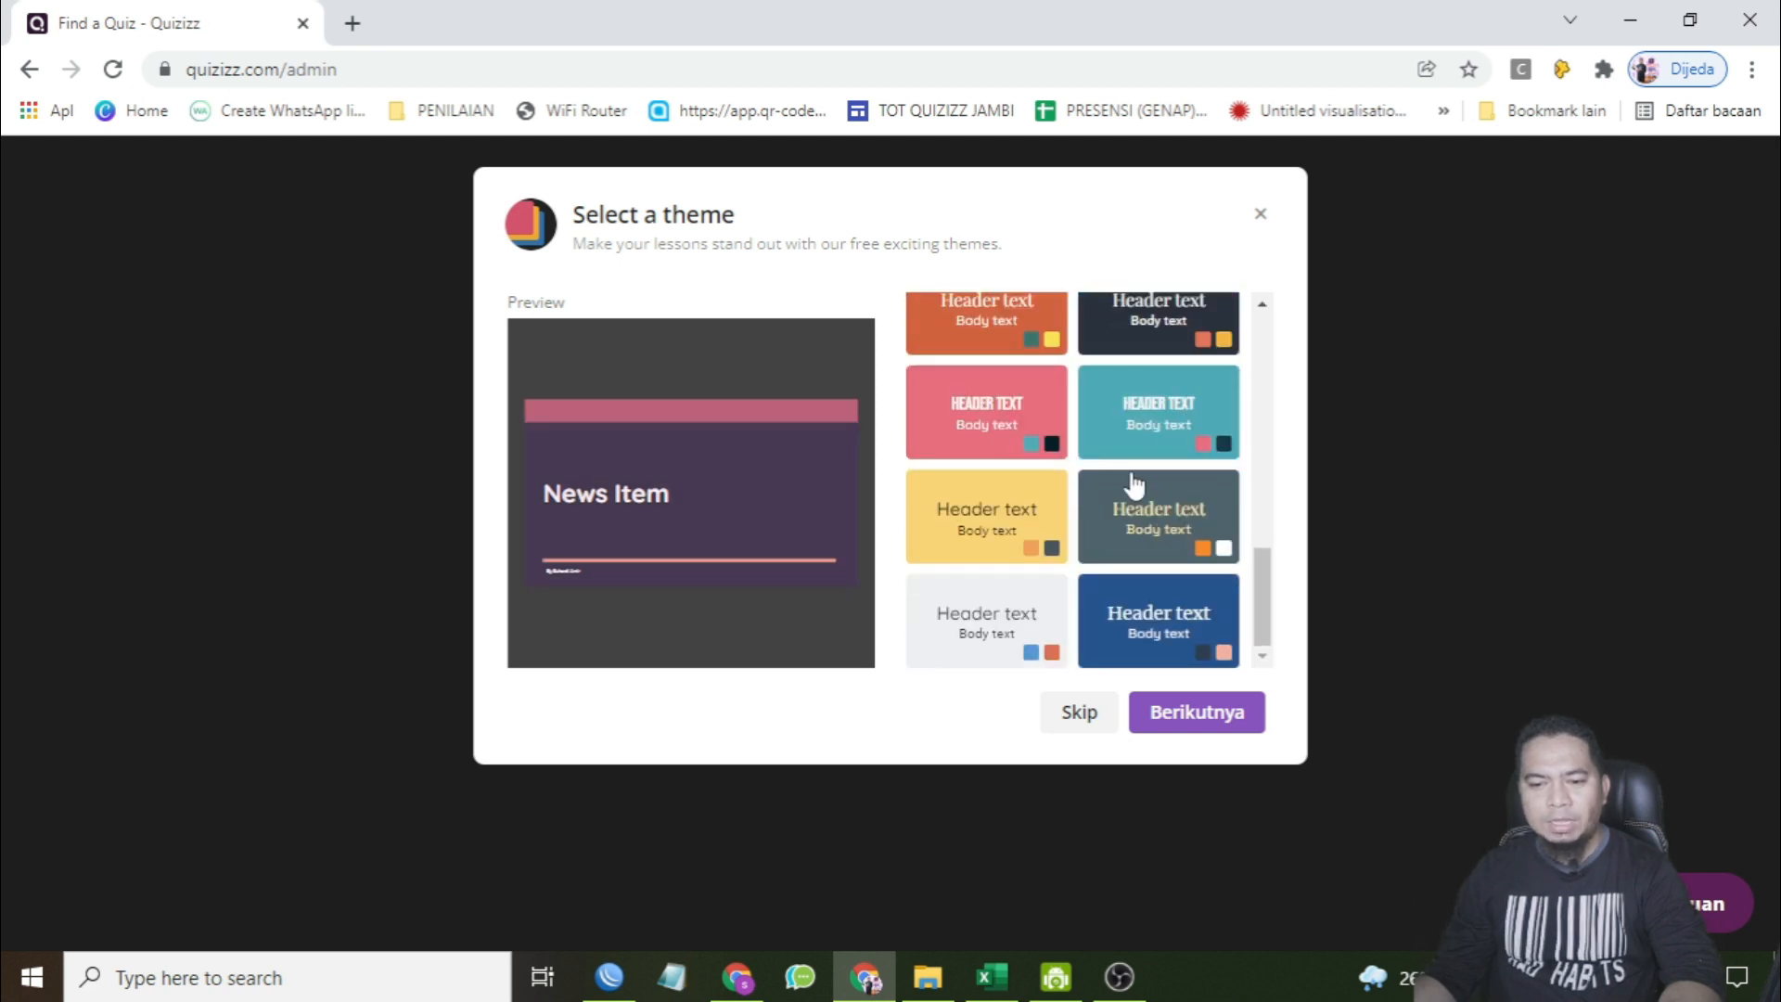
pyautogui.click(970, 629)
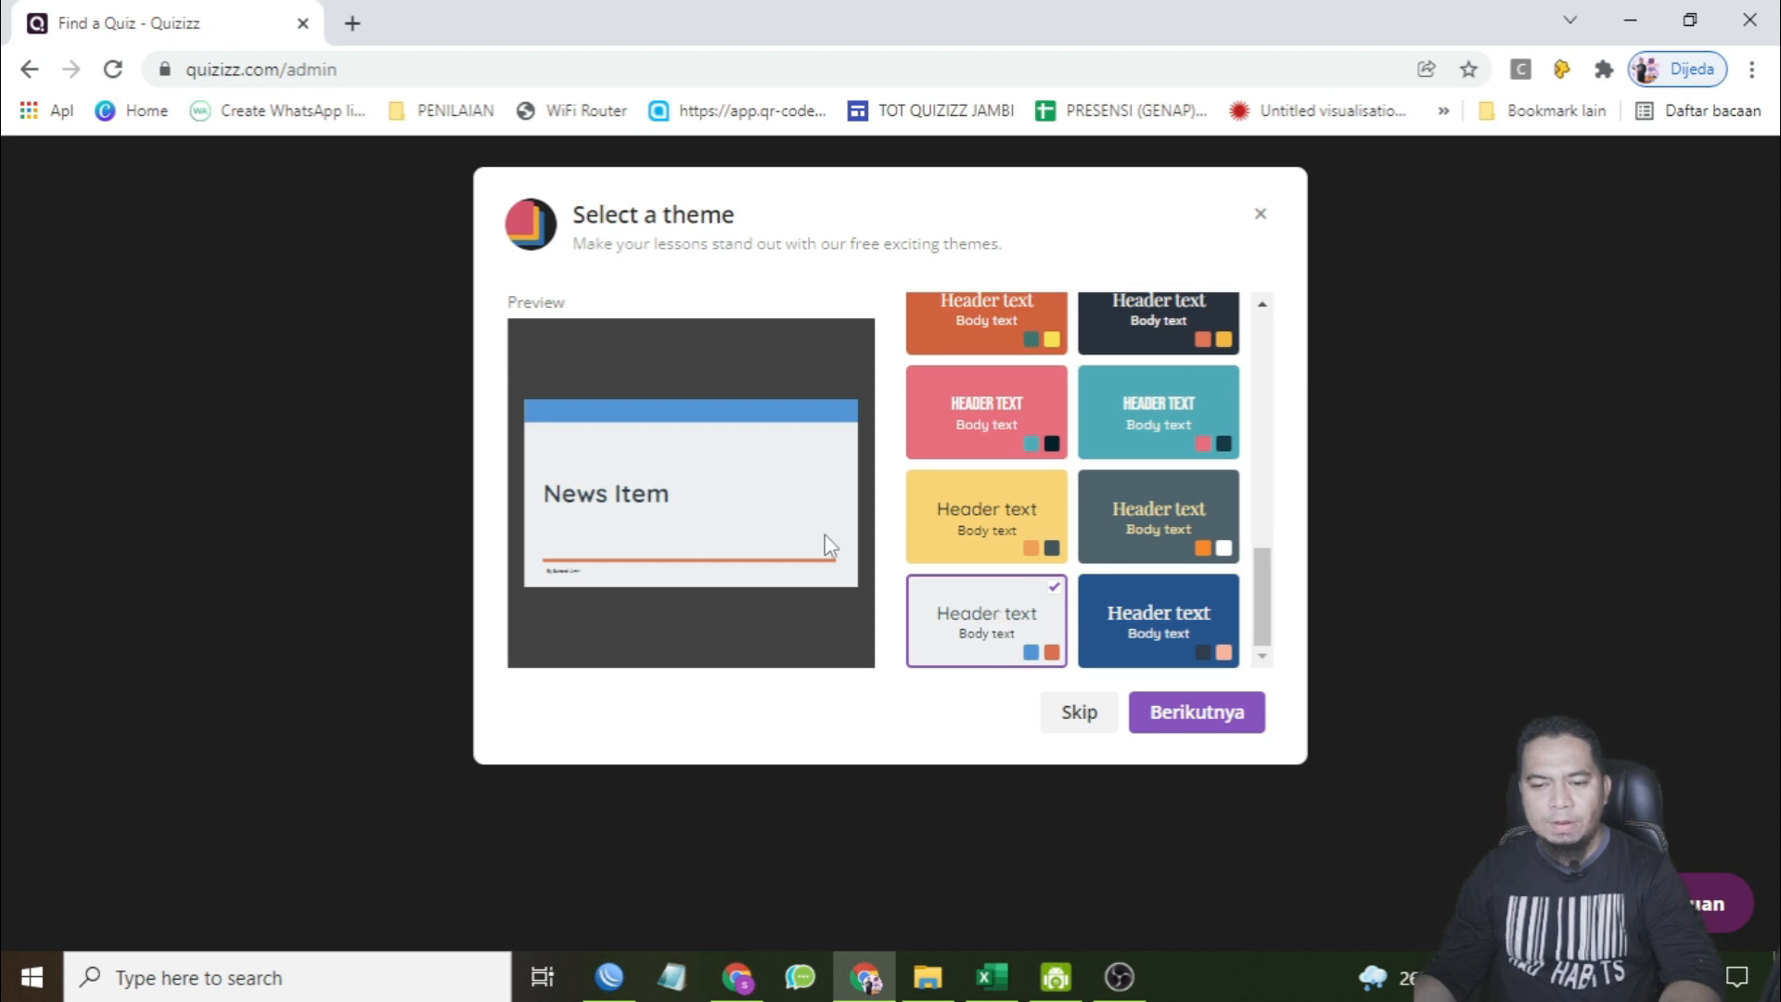
pyautogui.click(1209, 721)
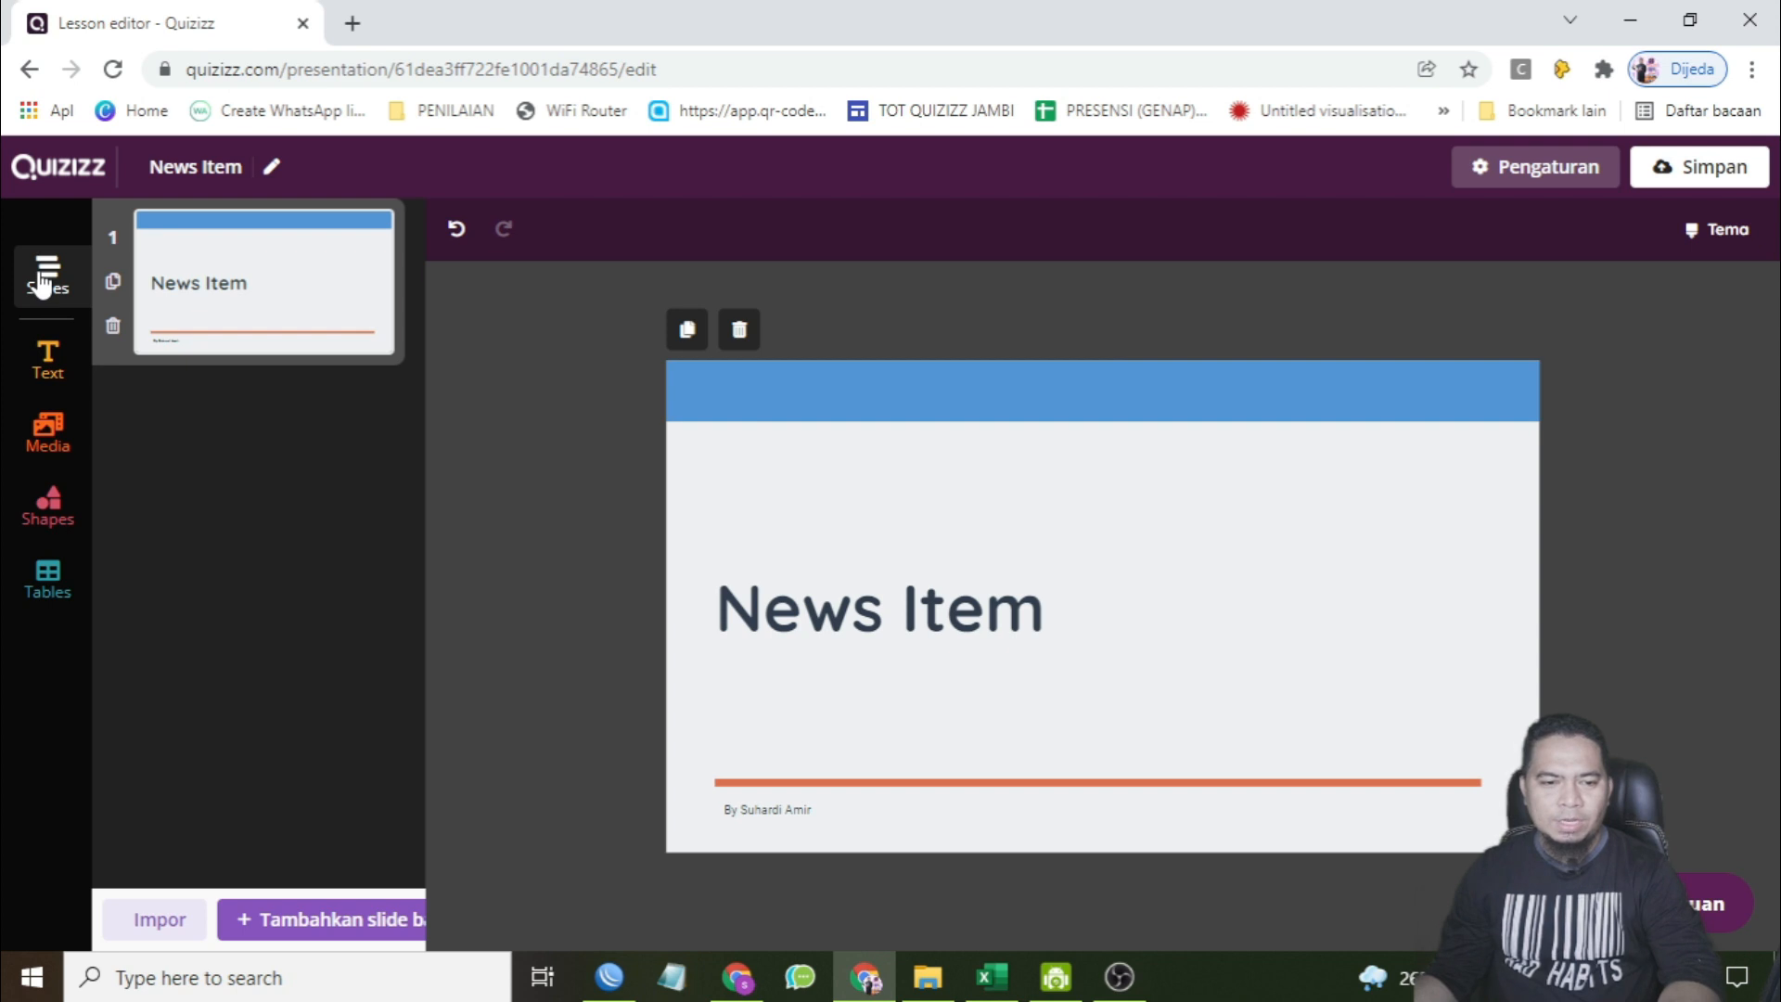
# - Review the text, media, shape and table options of the lesson editor and return to the slide list
pyautogui.click(62, 377)
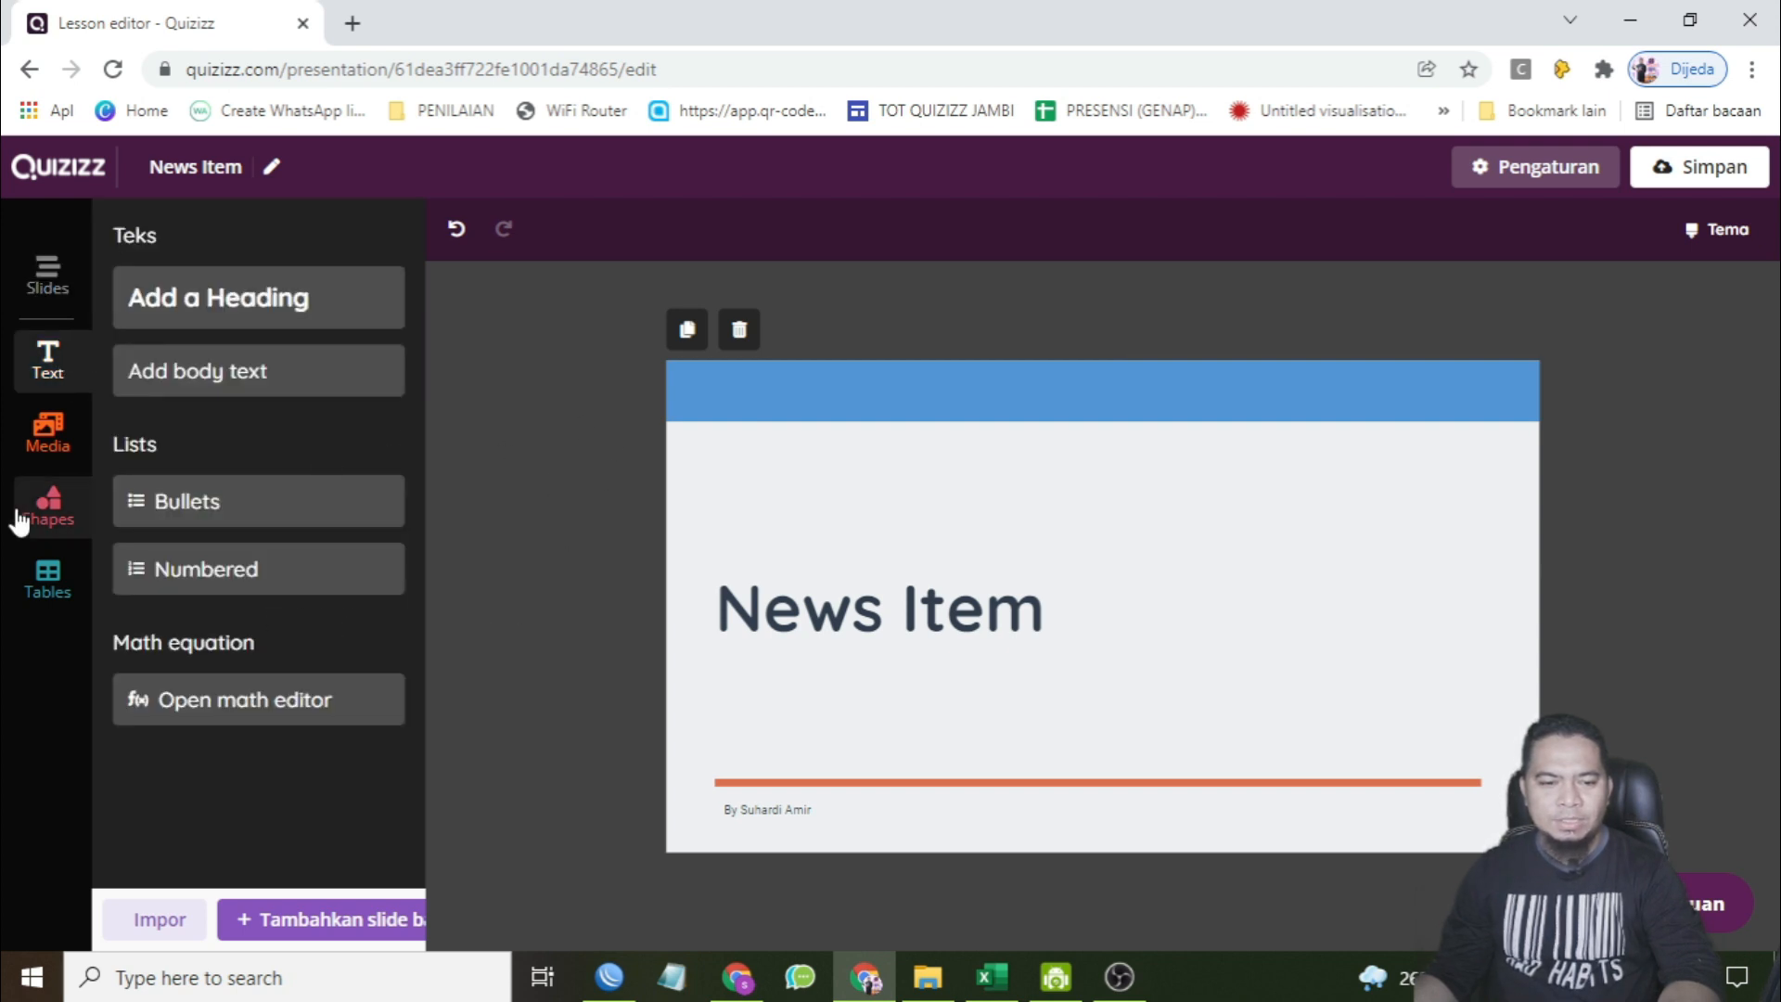
pyautogui.click(44, 432)
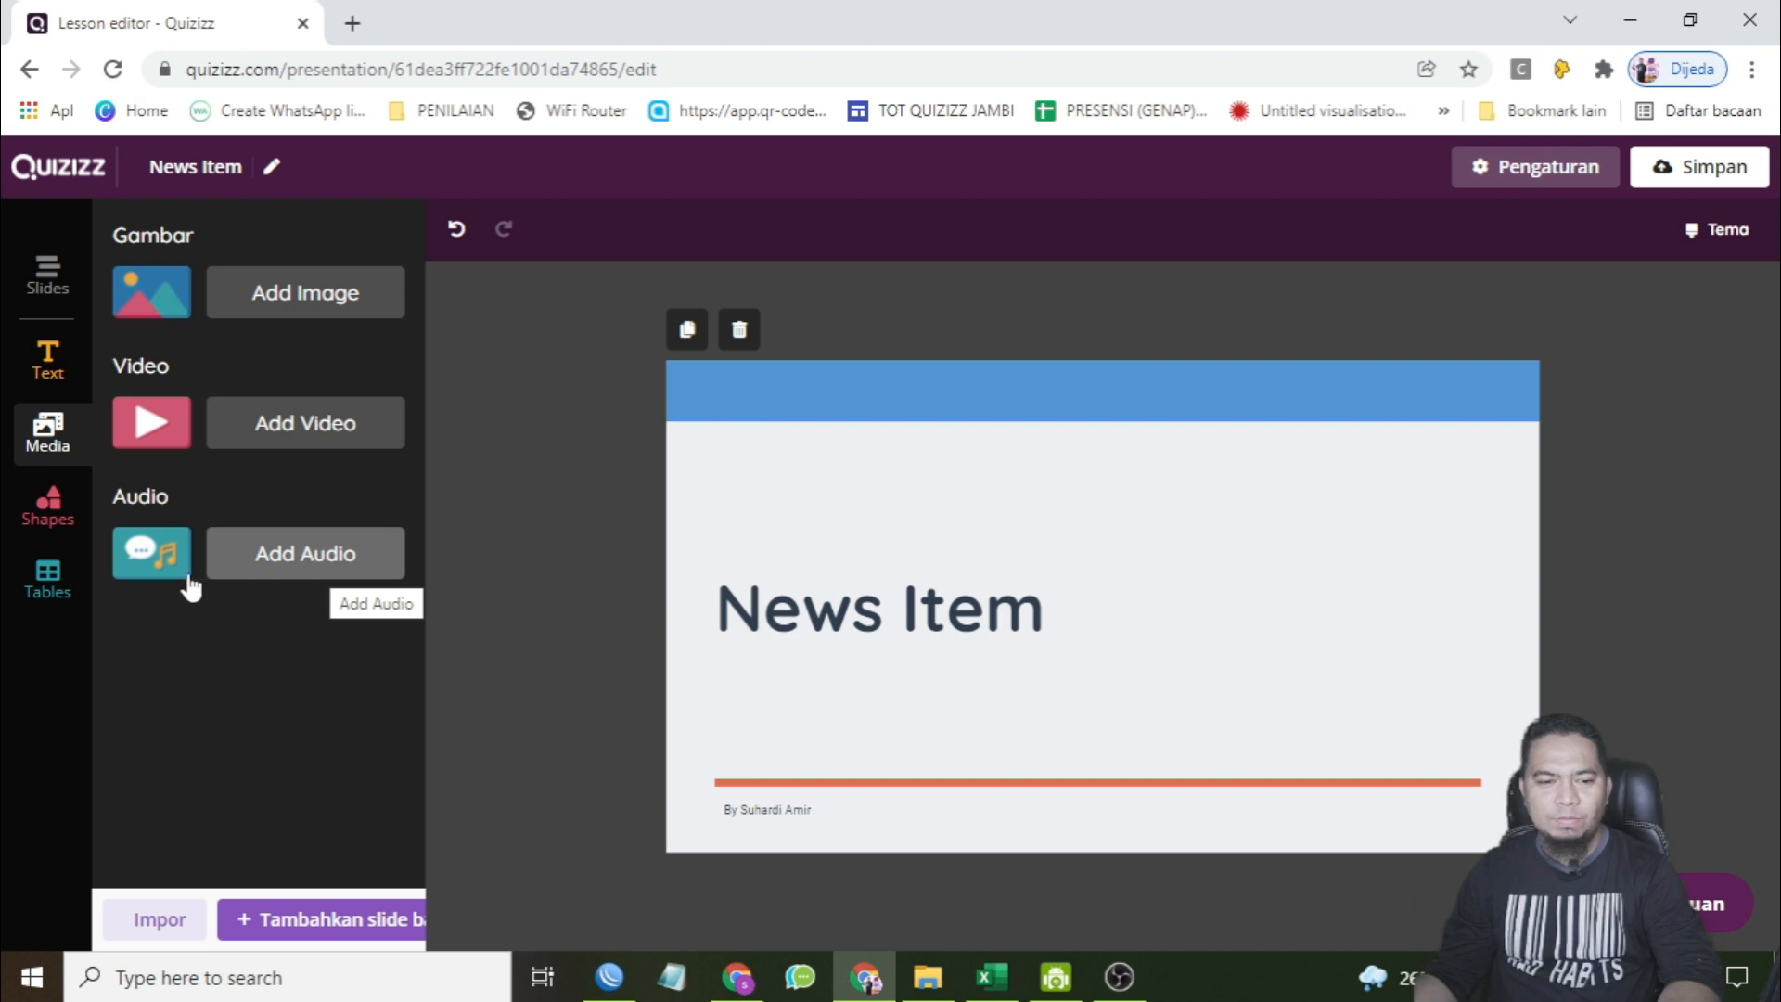
pyautogui.click(61, 518)
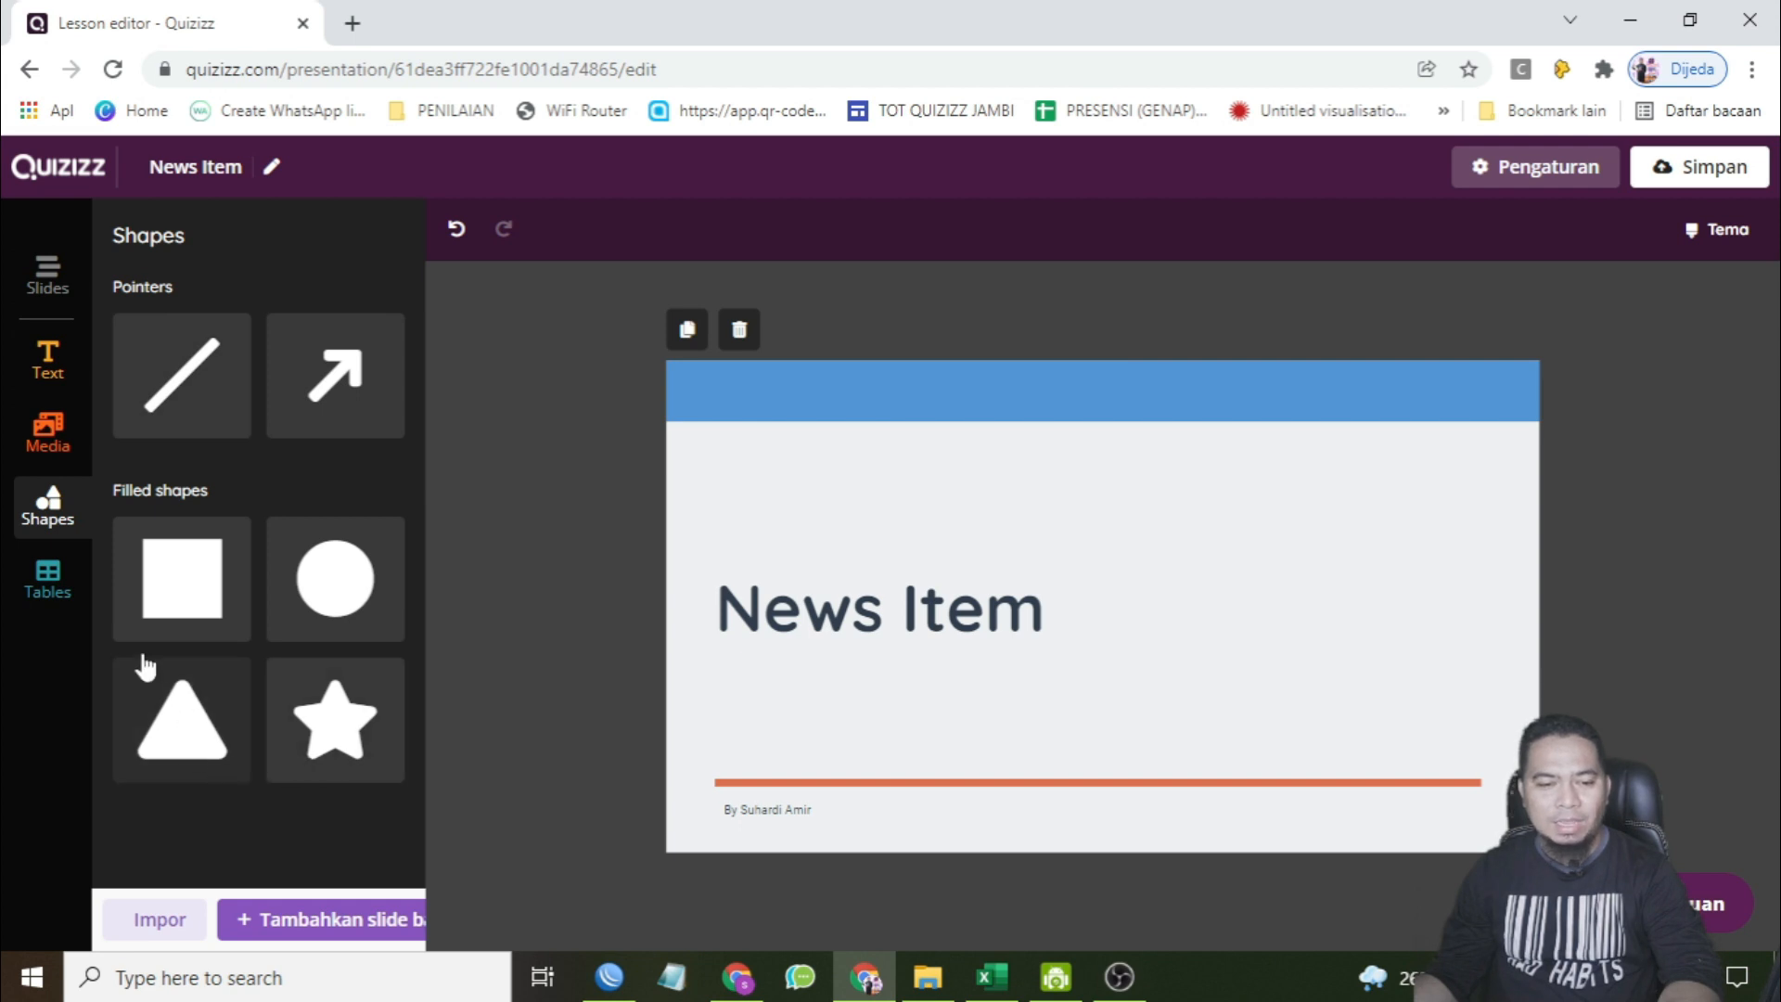
pyautogui.click(51, 592)
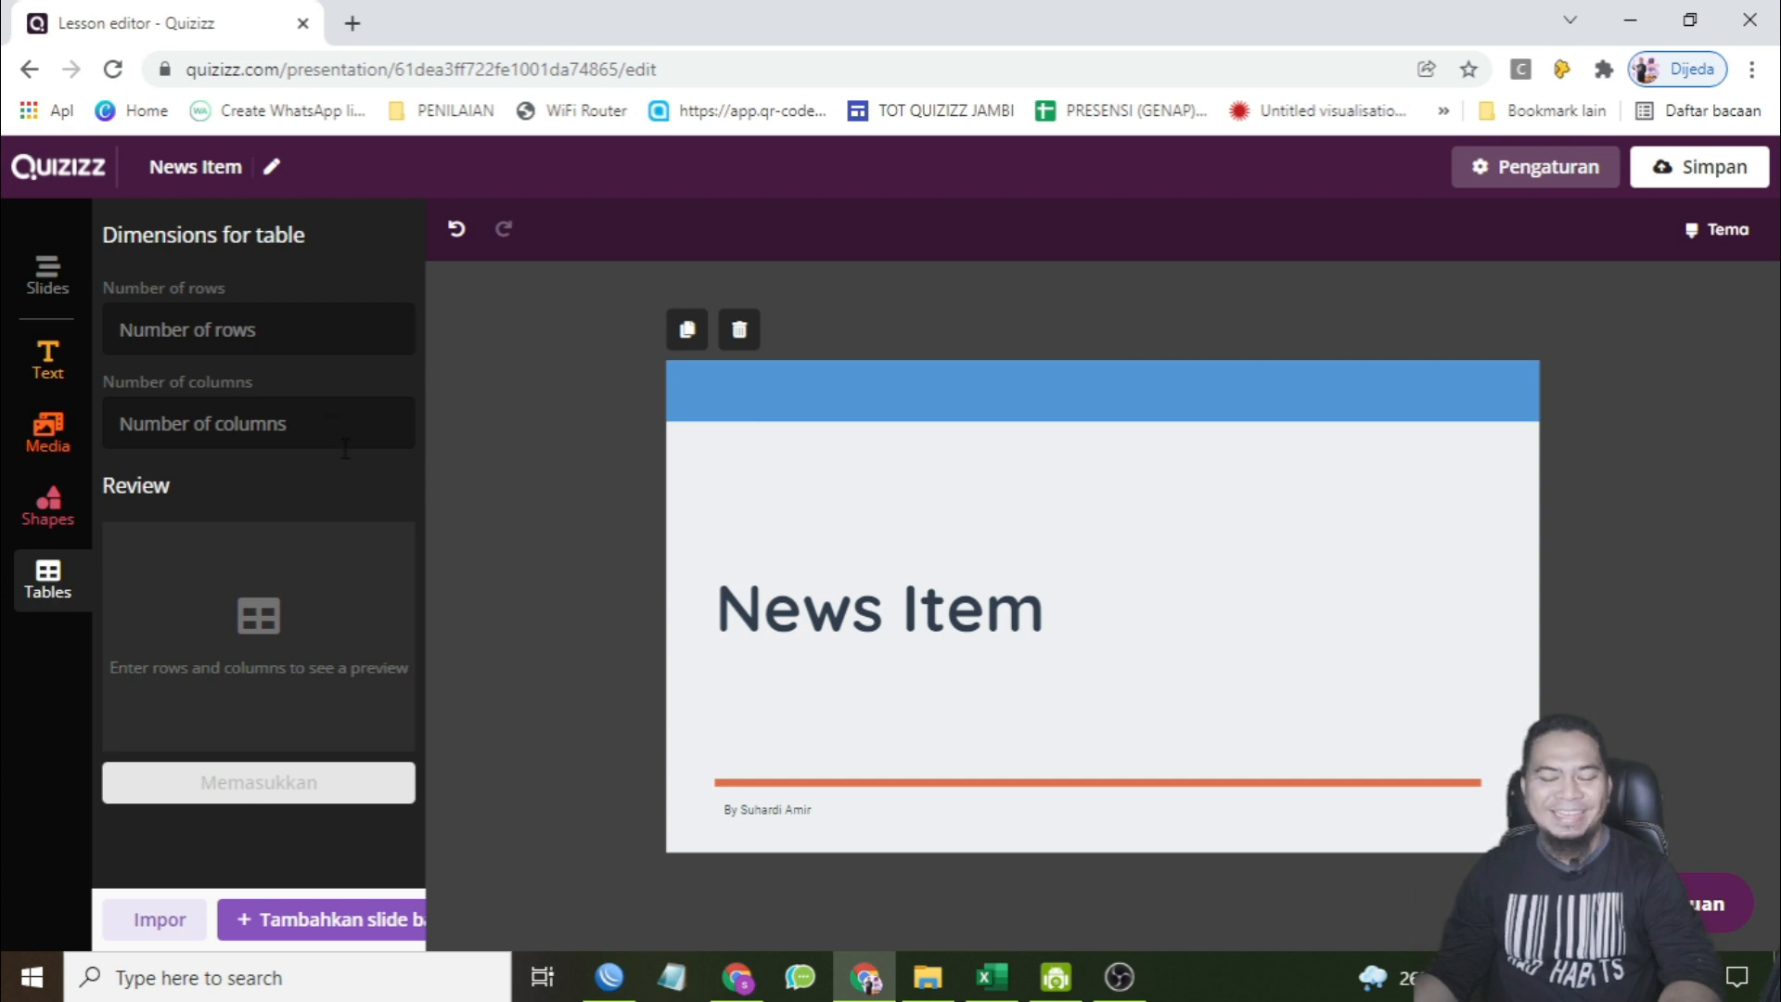
pyautogui.click(65, 287)
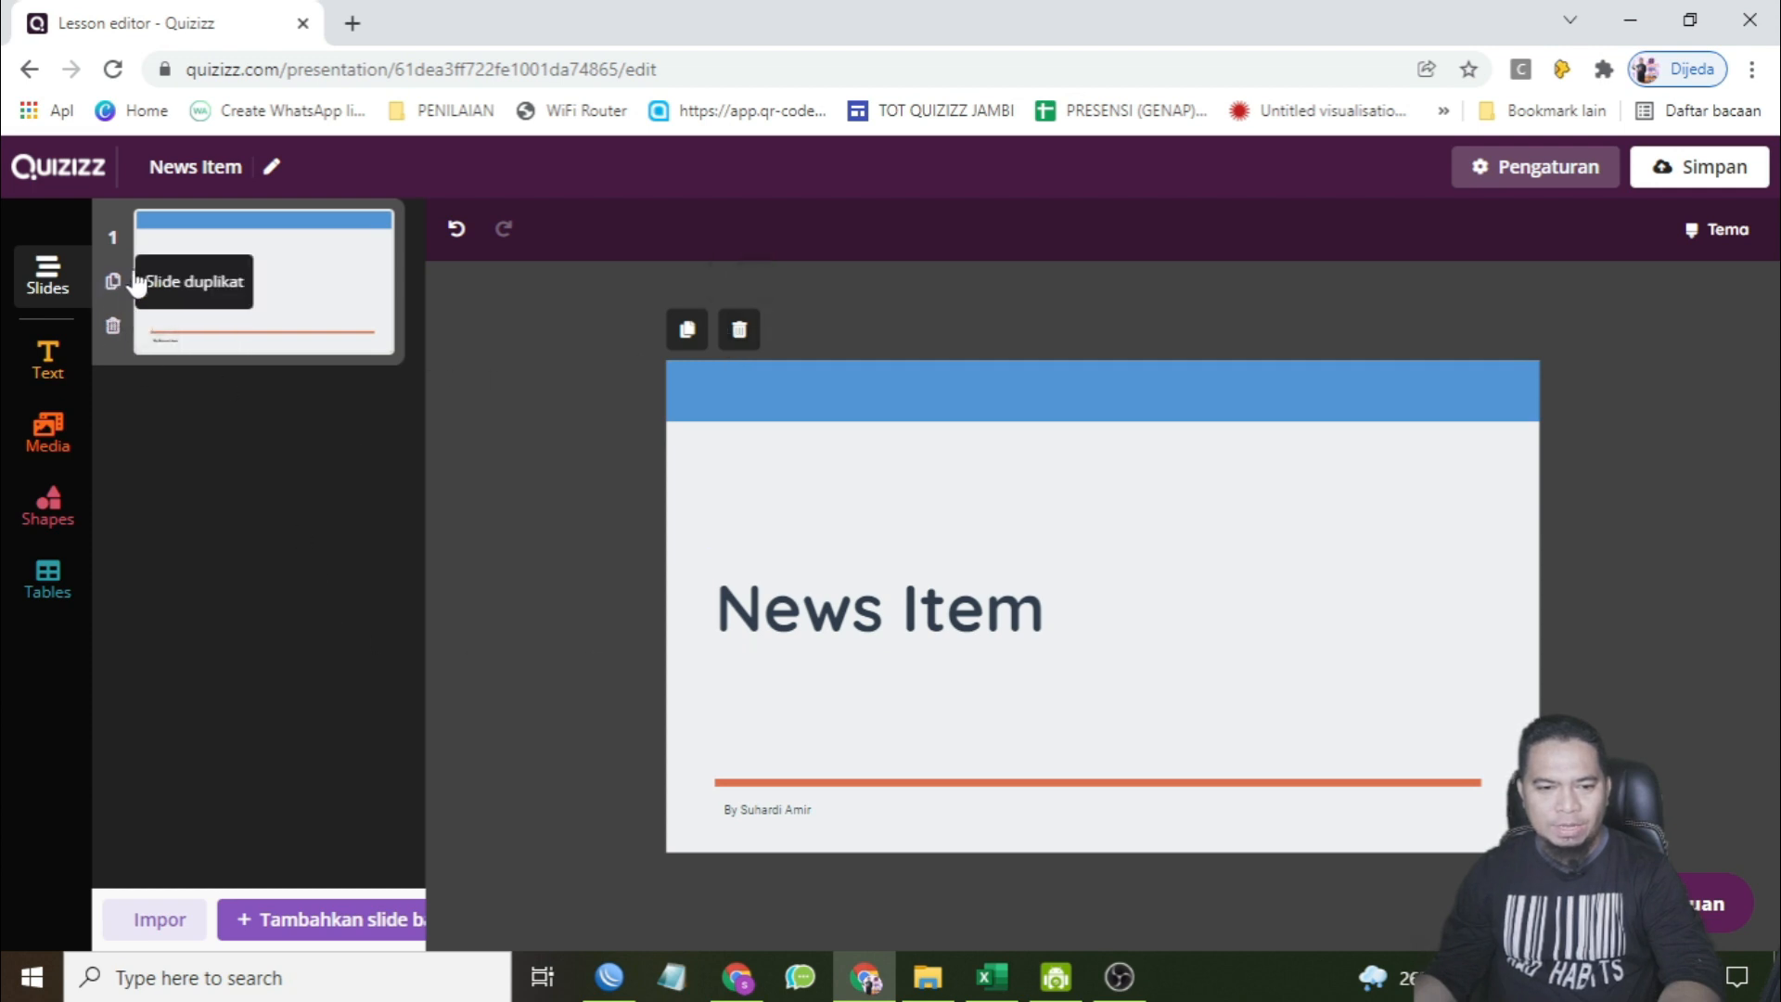
# - Examine the new-slide types, the templates offered for a text slide and the theme options
pyautogui.click(295, 923)
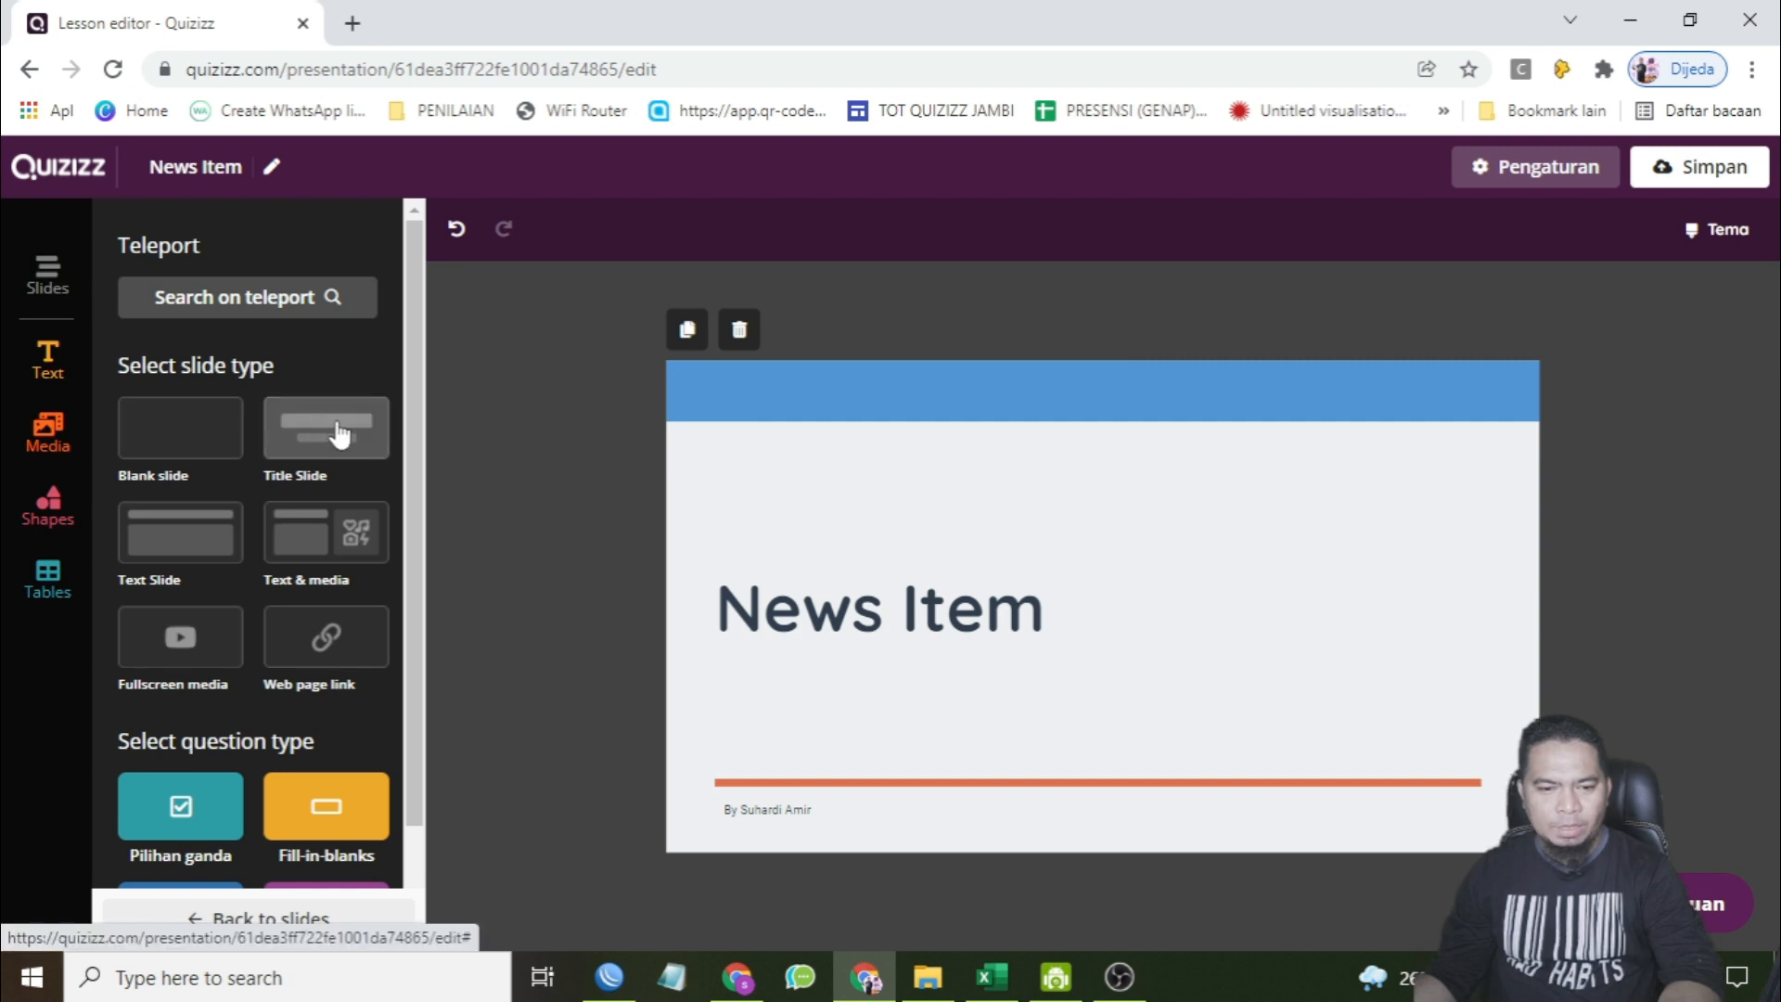
pyautogui.click(177, 530)
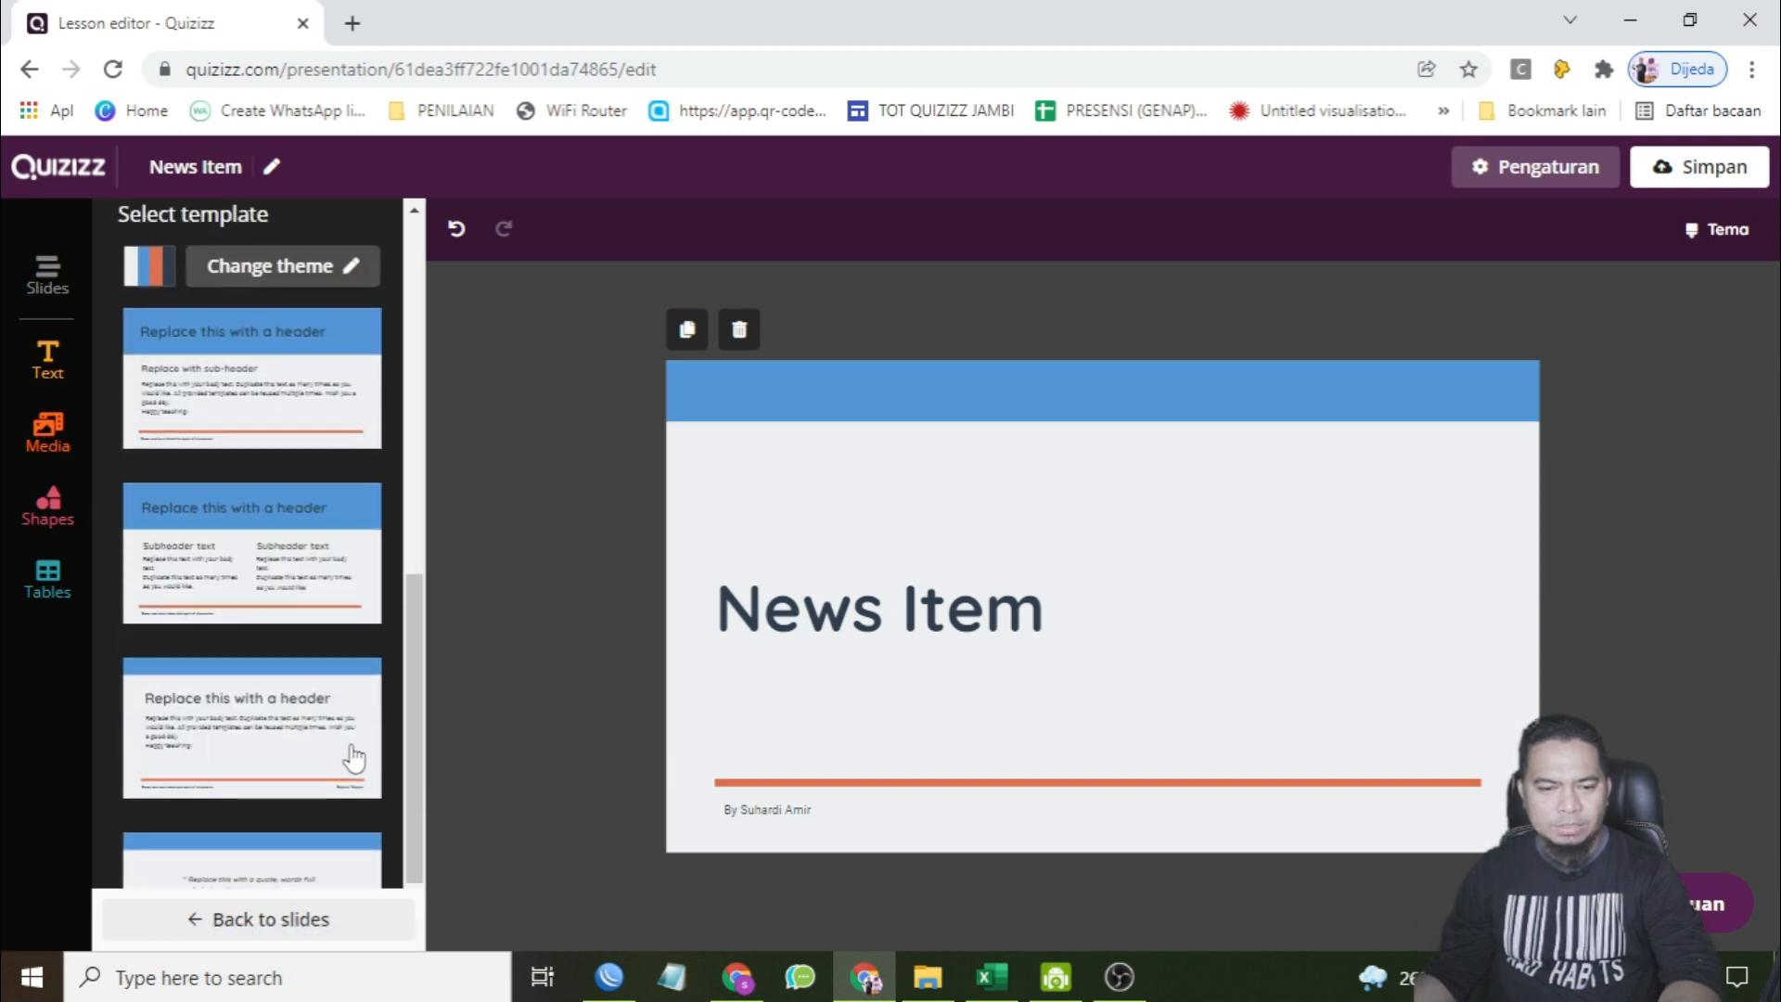
pyautogui.scroll(-3, 353, 756)
pyautogui.scroll(4, 354, 756)
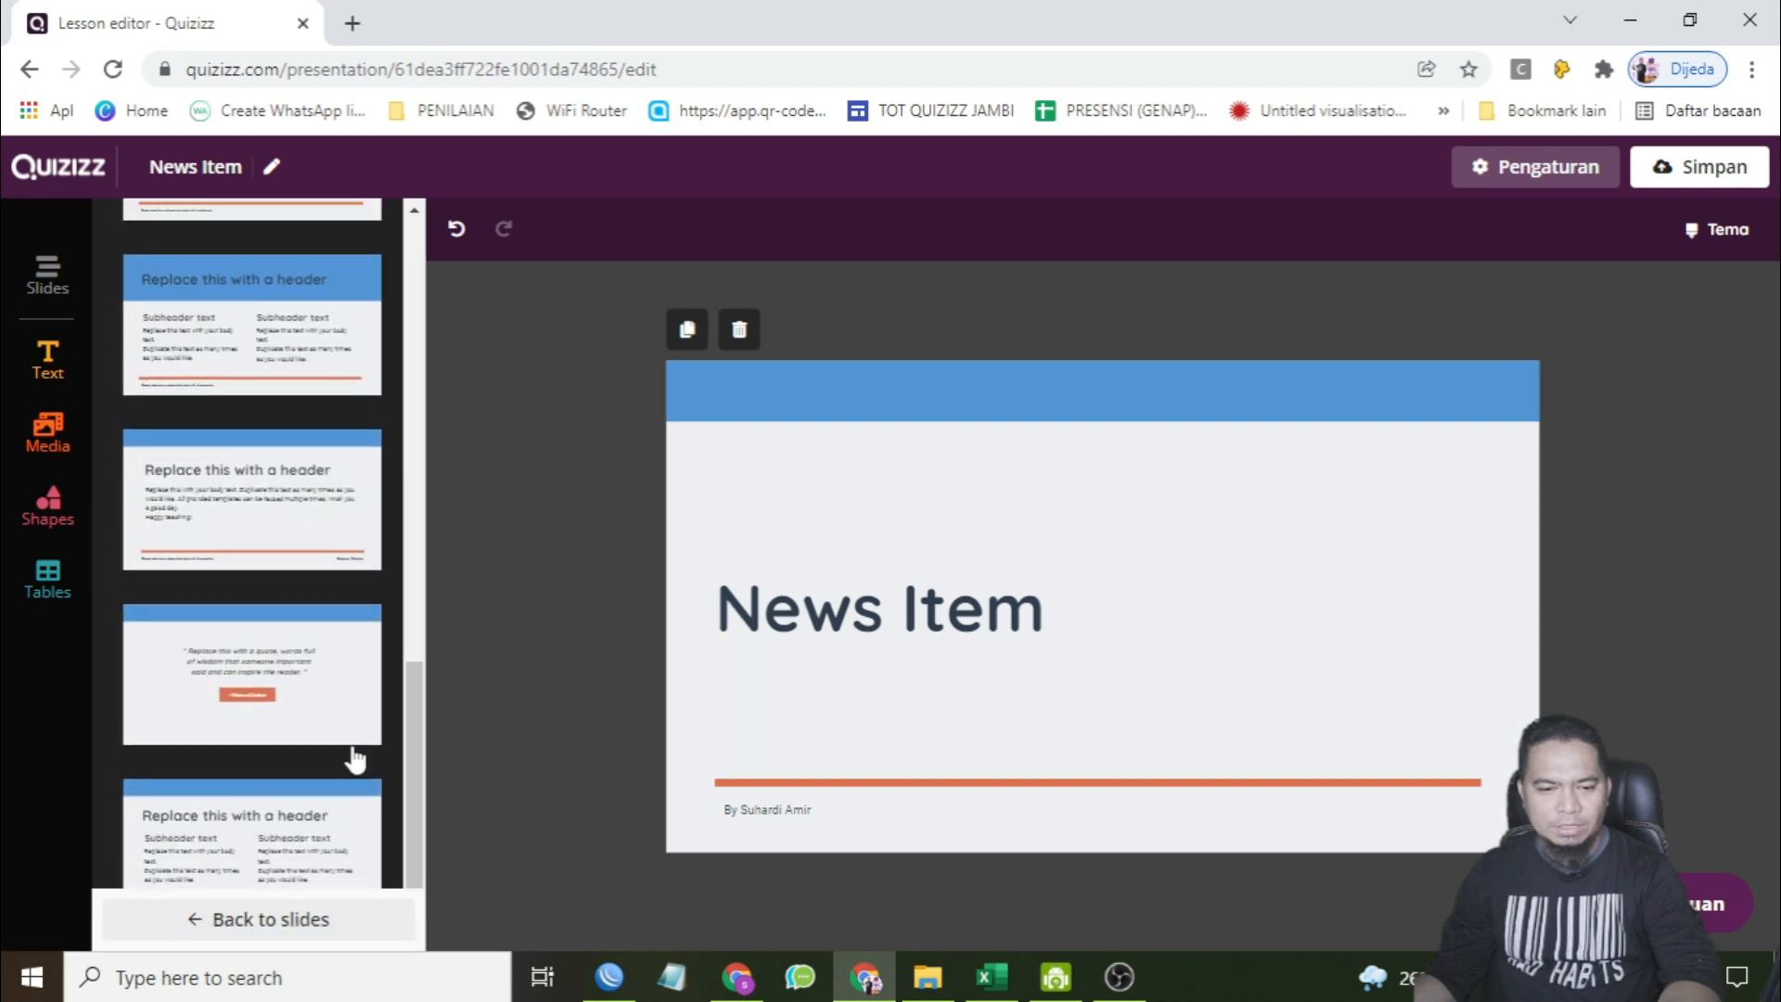
pyautogui.scroll(2, 356, 759)
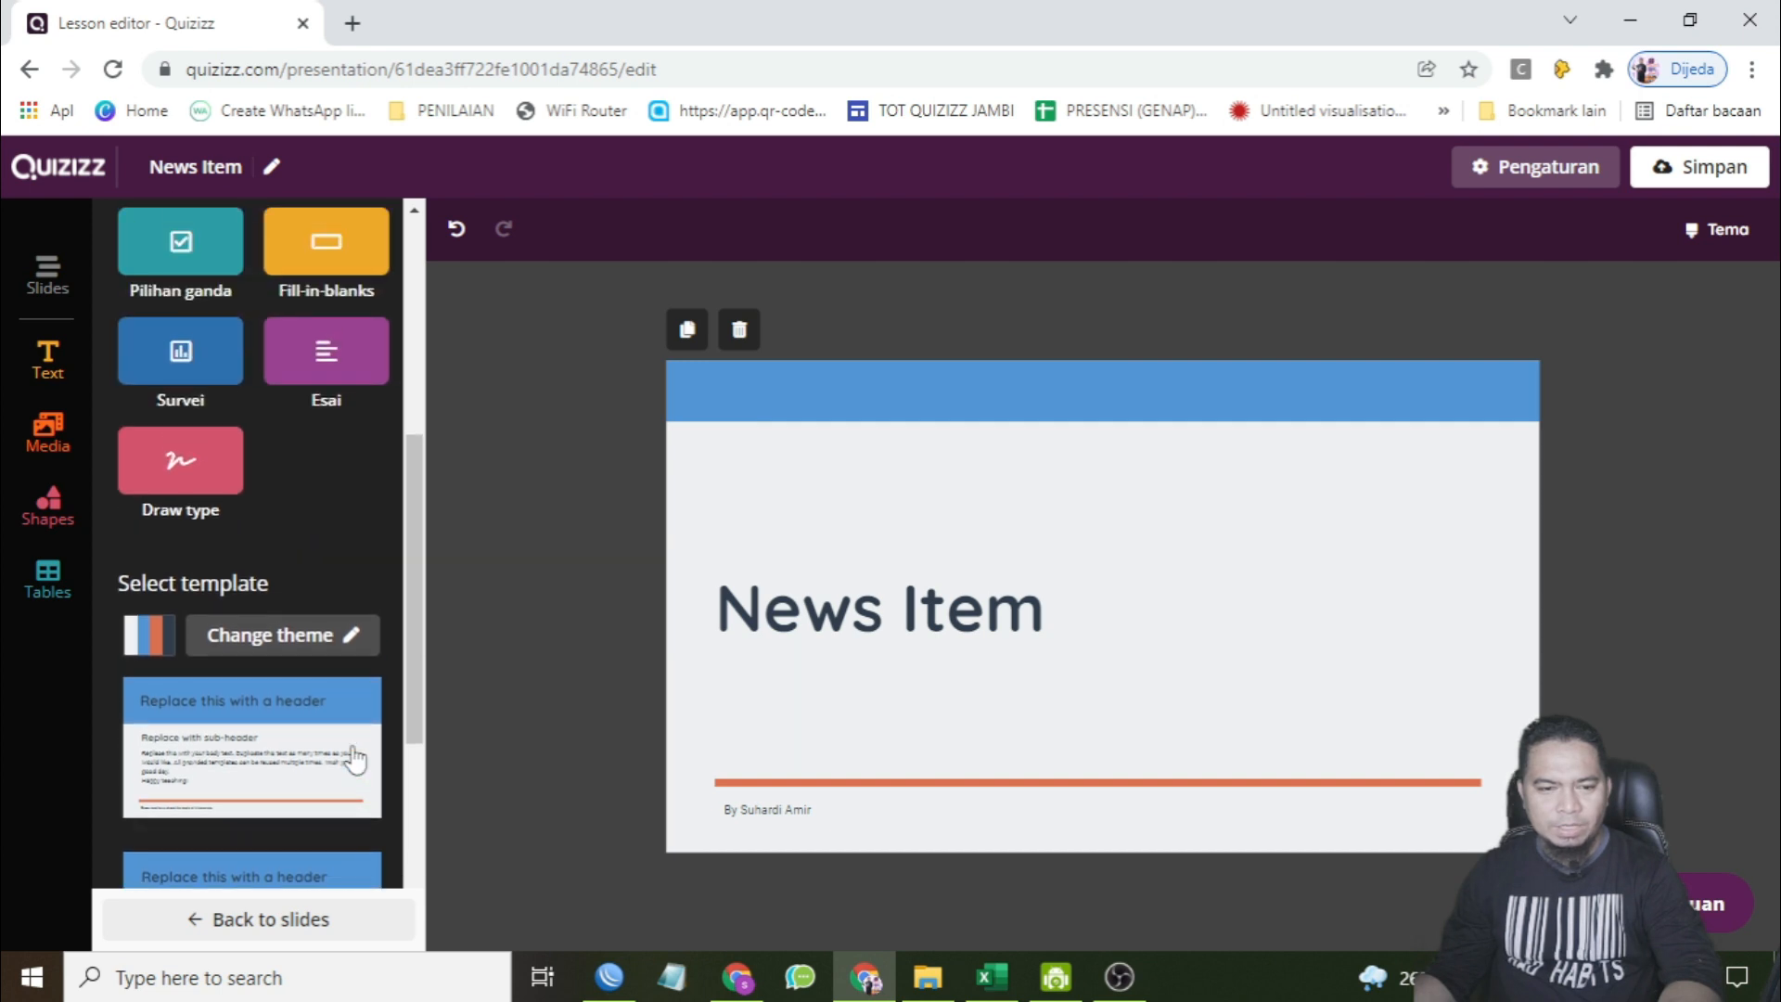
pyautogui.scroll(-5, 354, 756)
pyautogui.scroll(4, 348, 747)
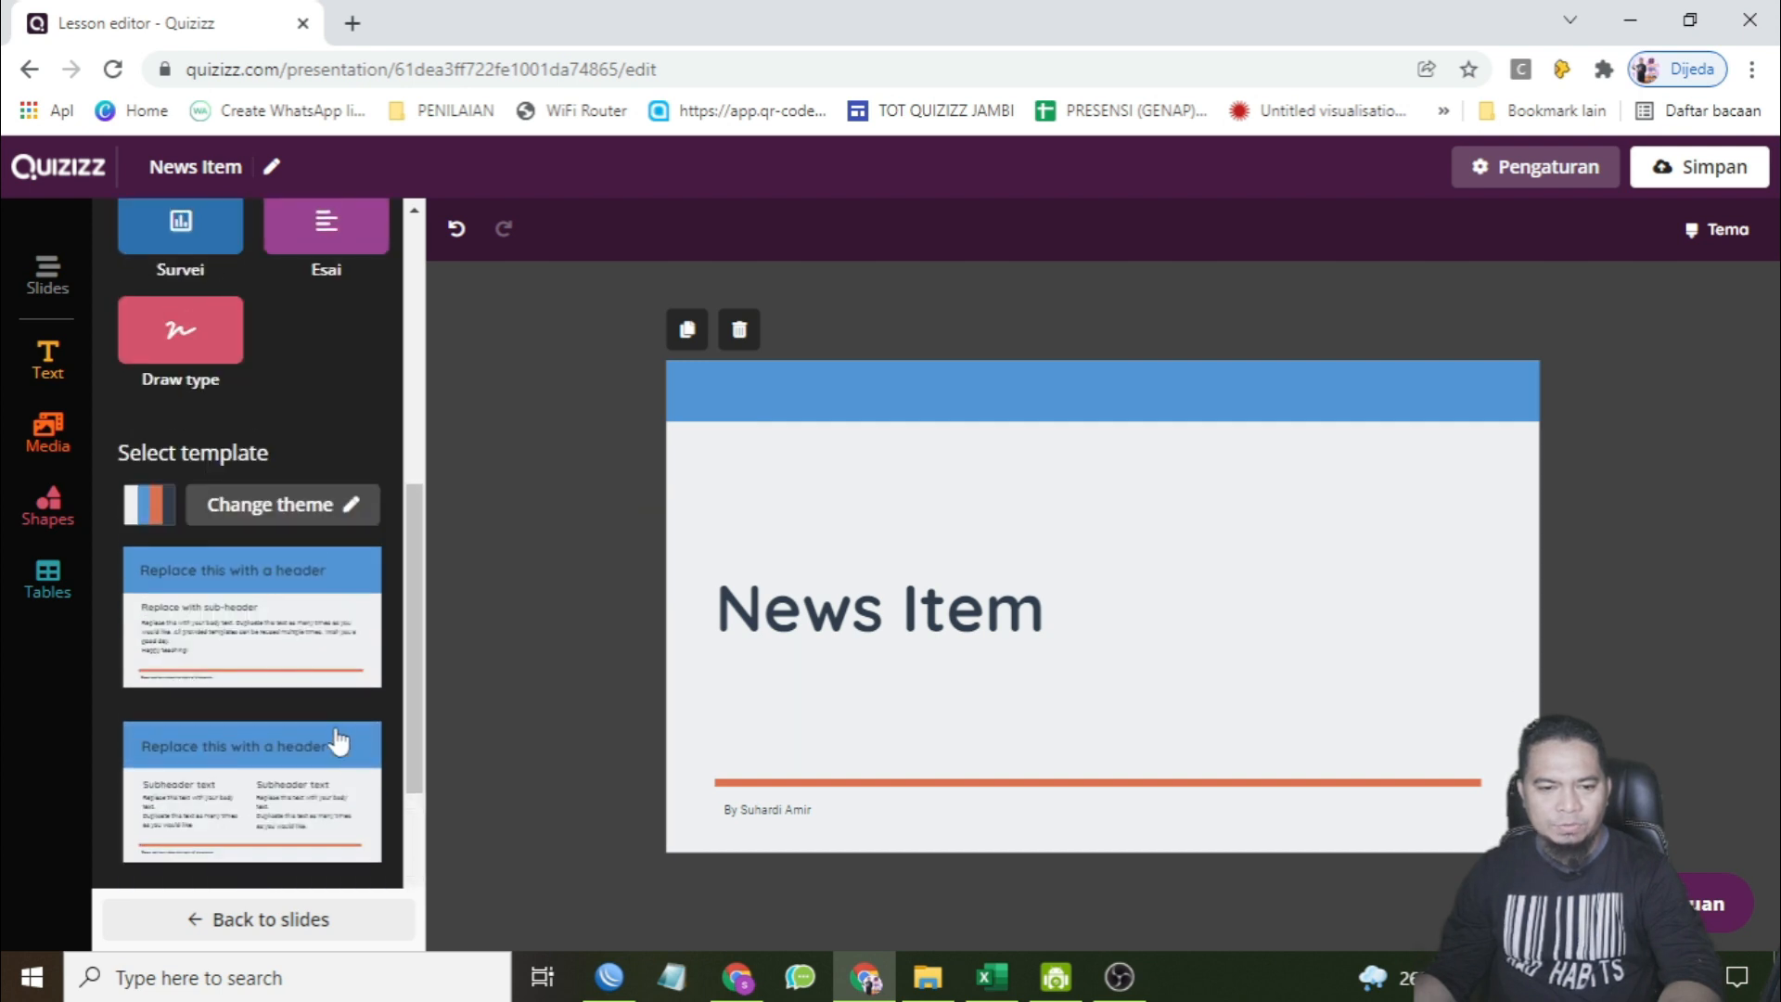
pyautogui.click(276, 506)
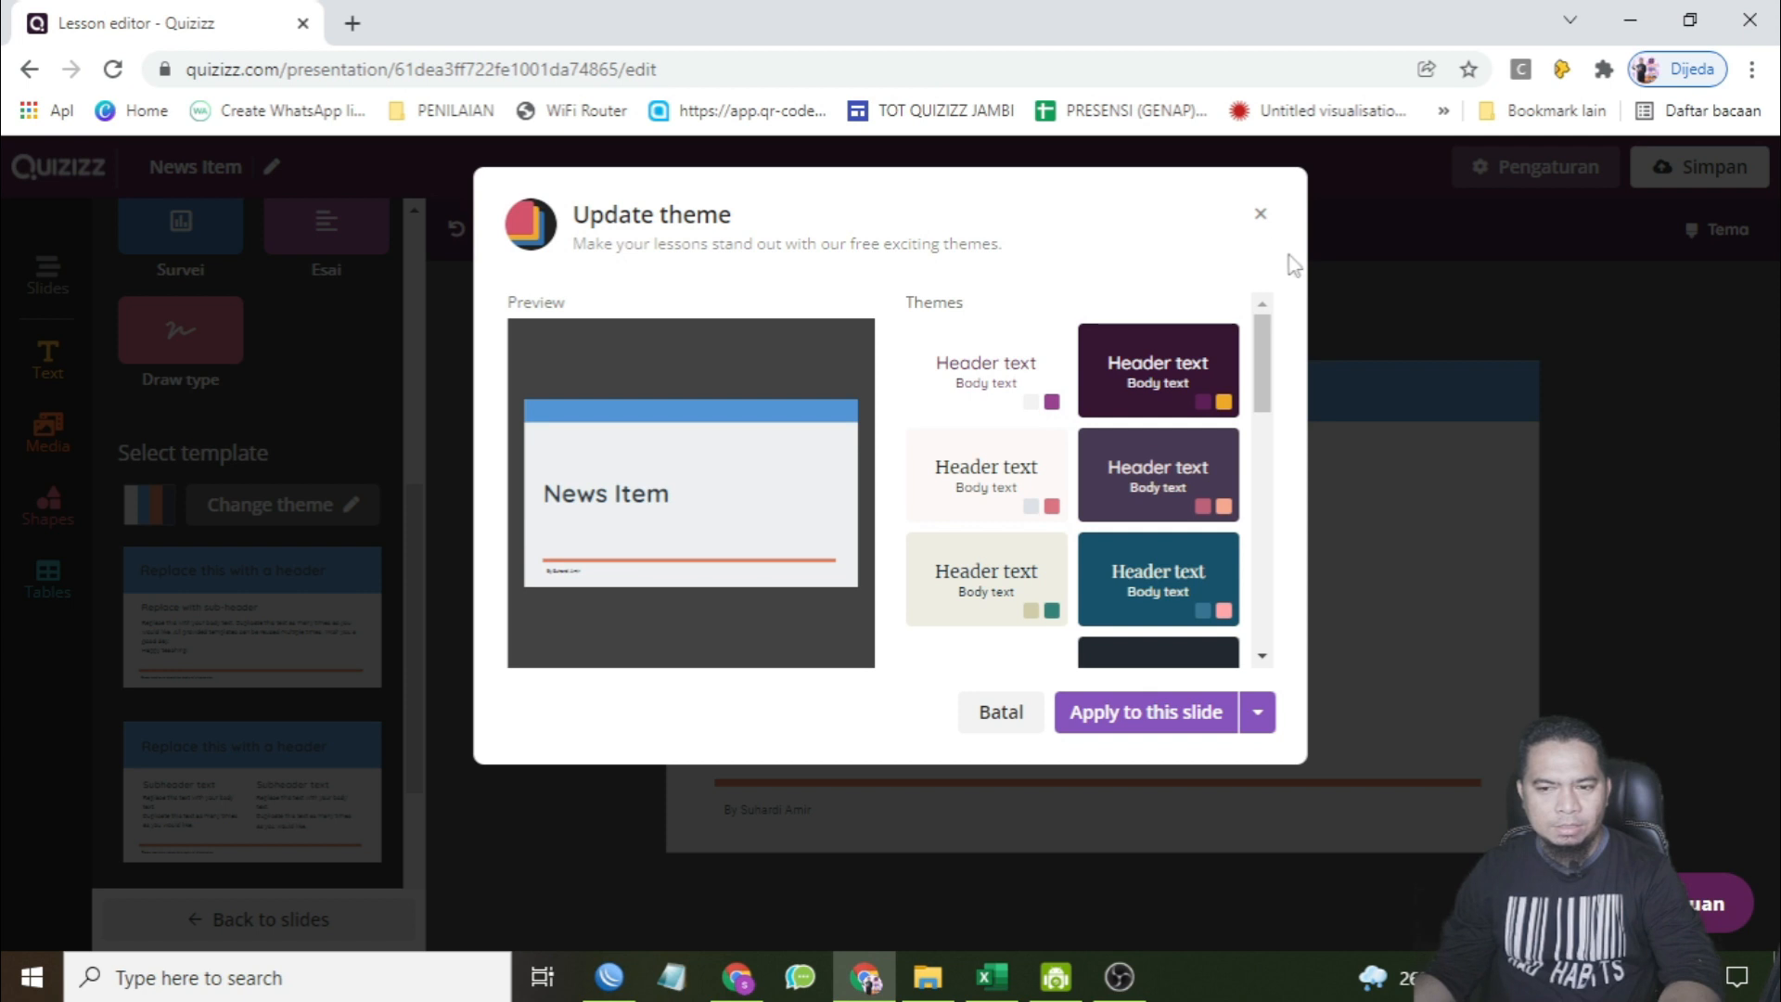
pyautogui.click(1262, 216)
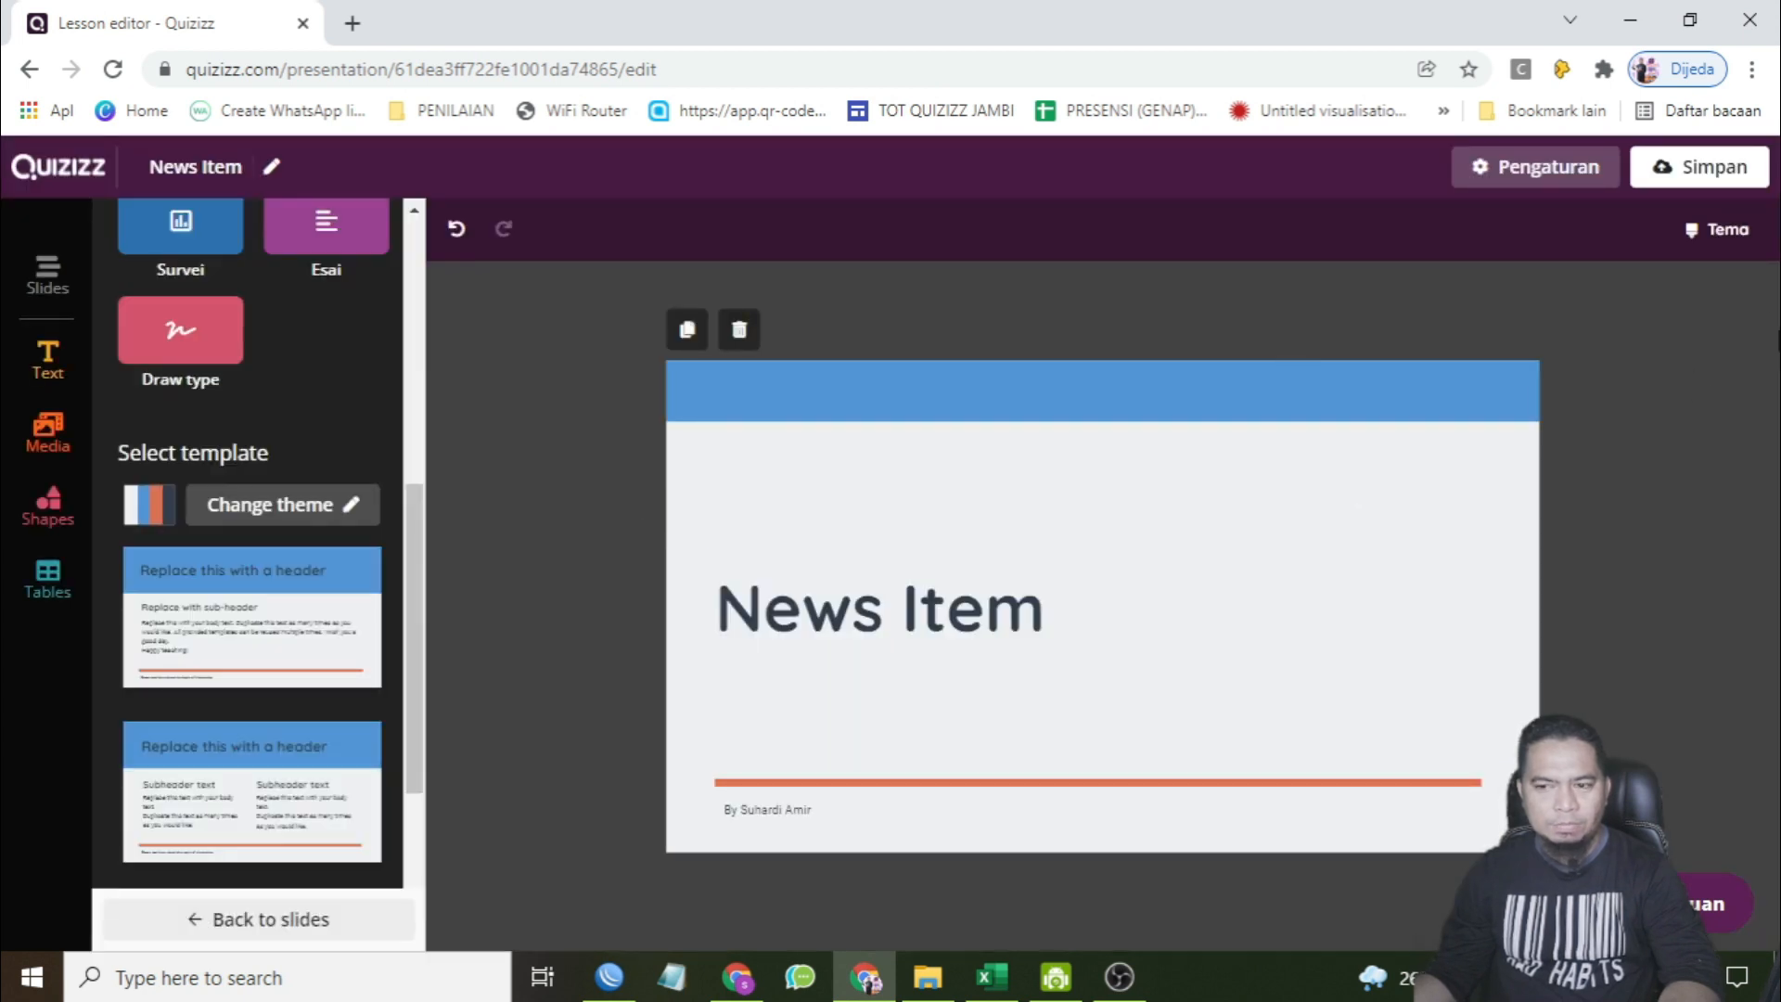
# - Apply the lesson's current blue and orange theme to all slides
pyautogui.click(1711, 229)
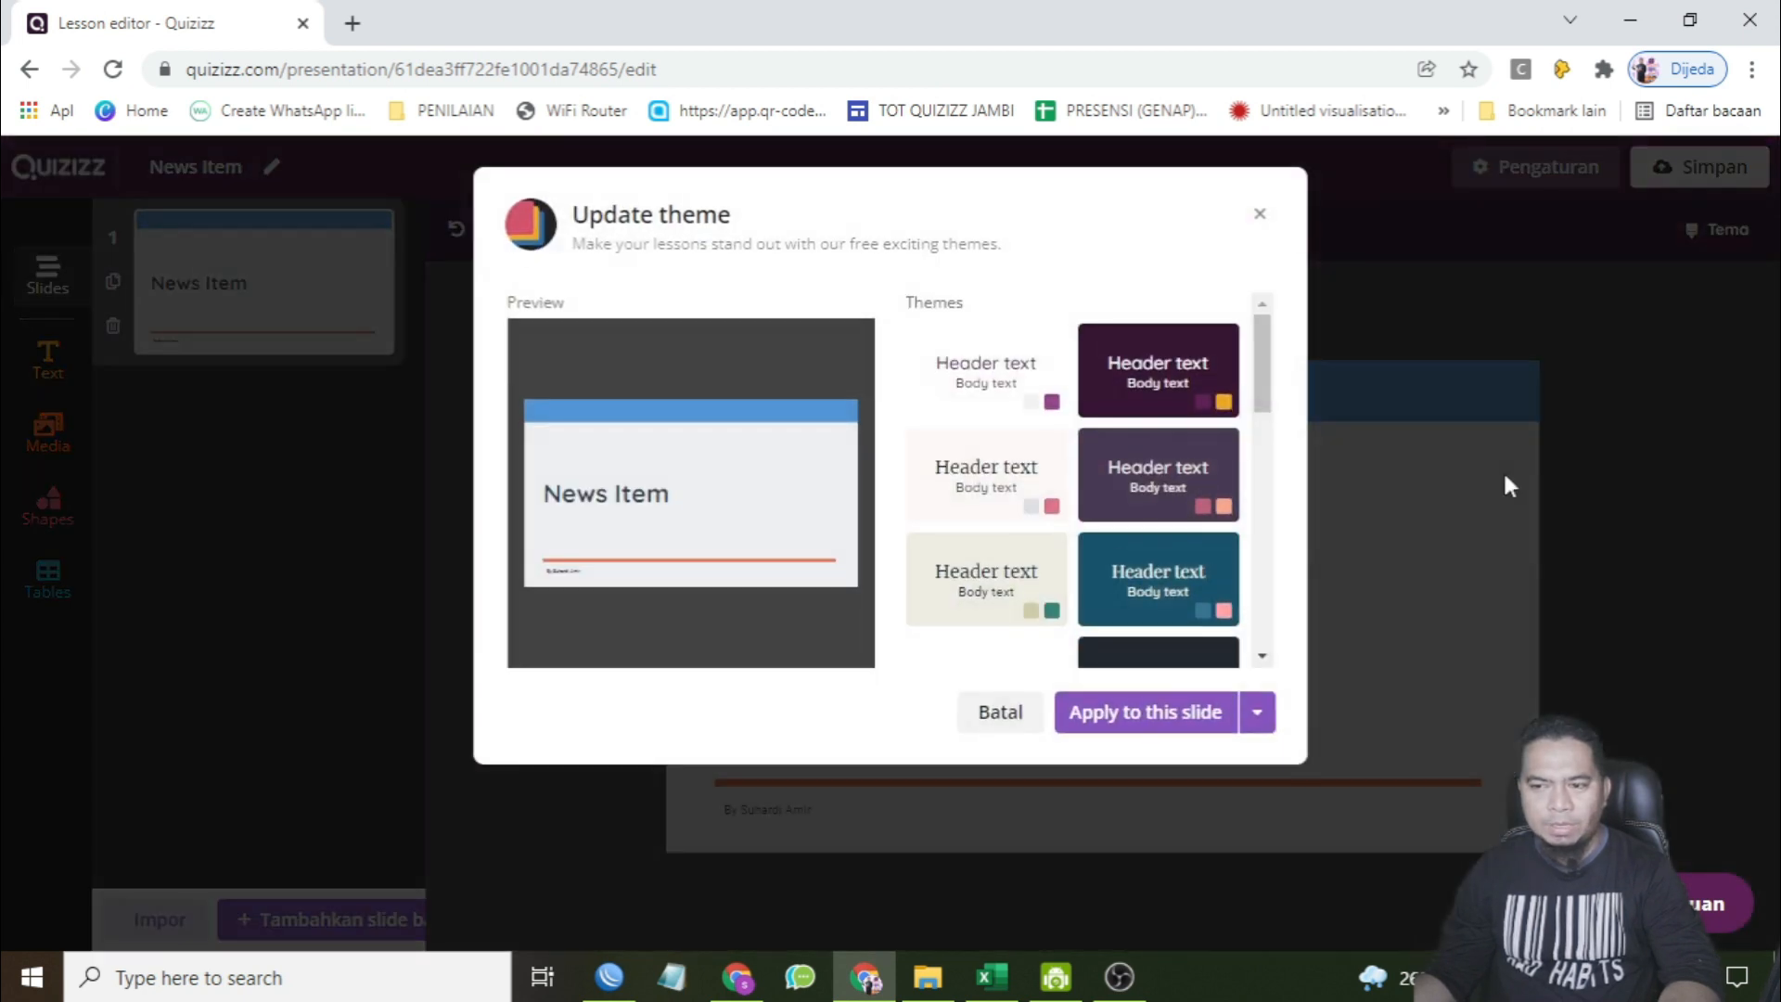
pyautogui.click(1160, 712)
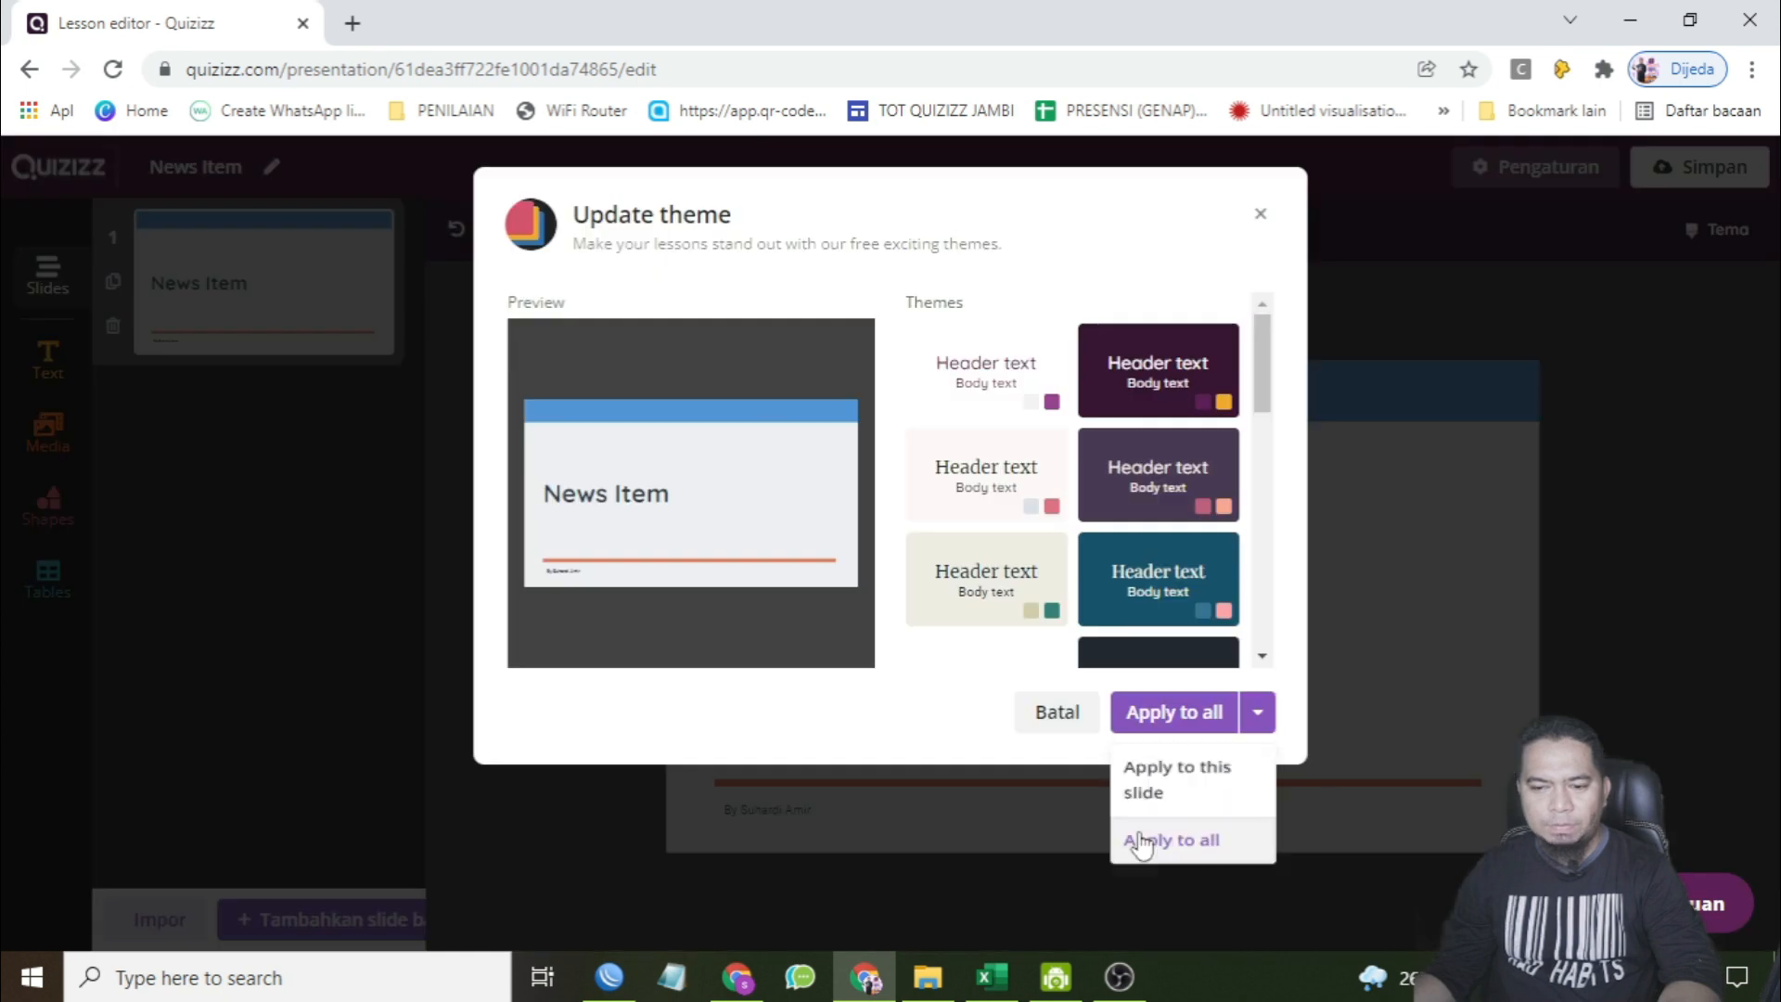
pyautogui.click(1151, 839)
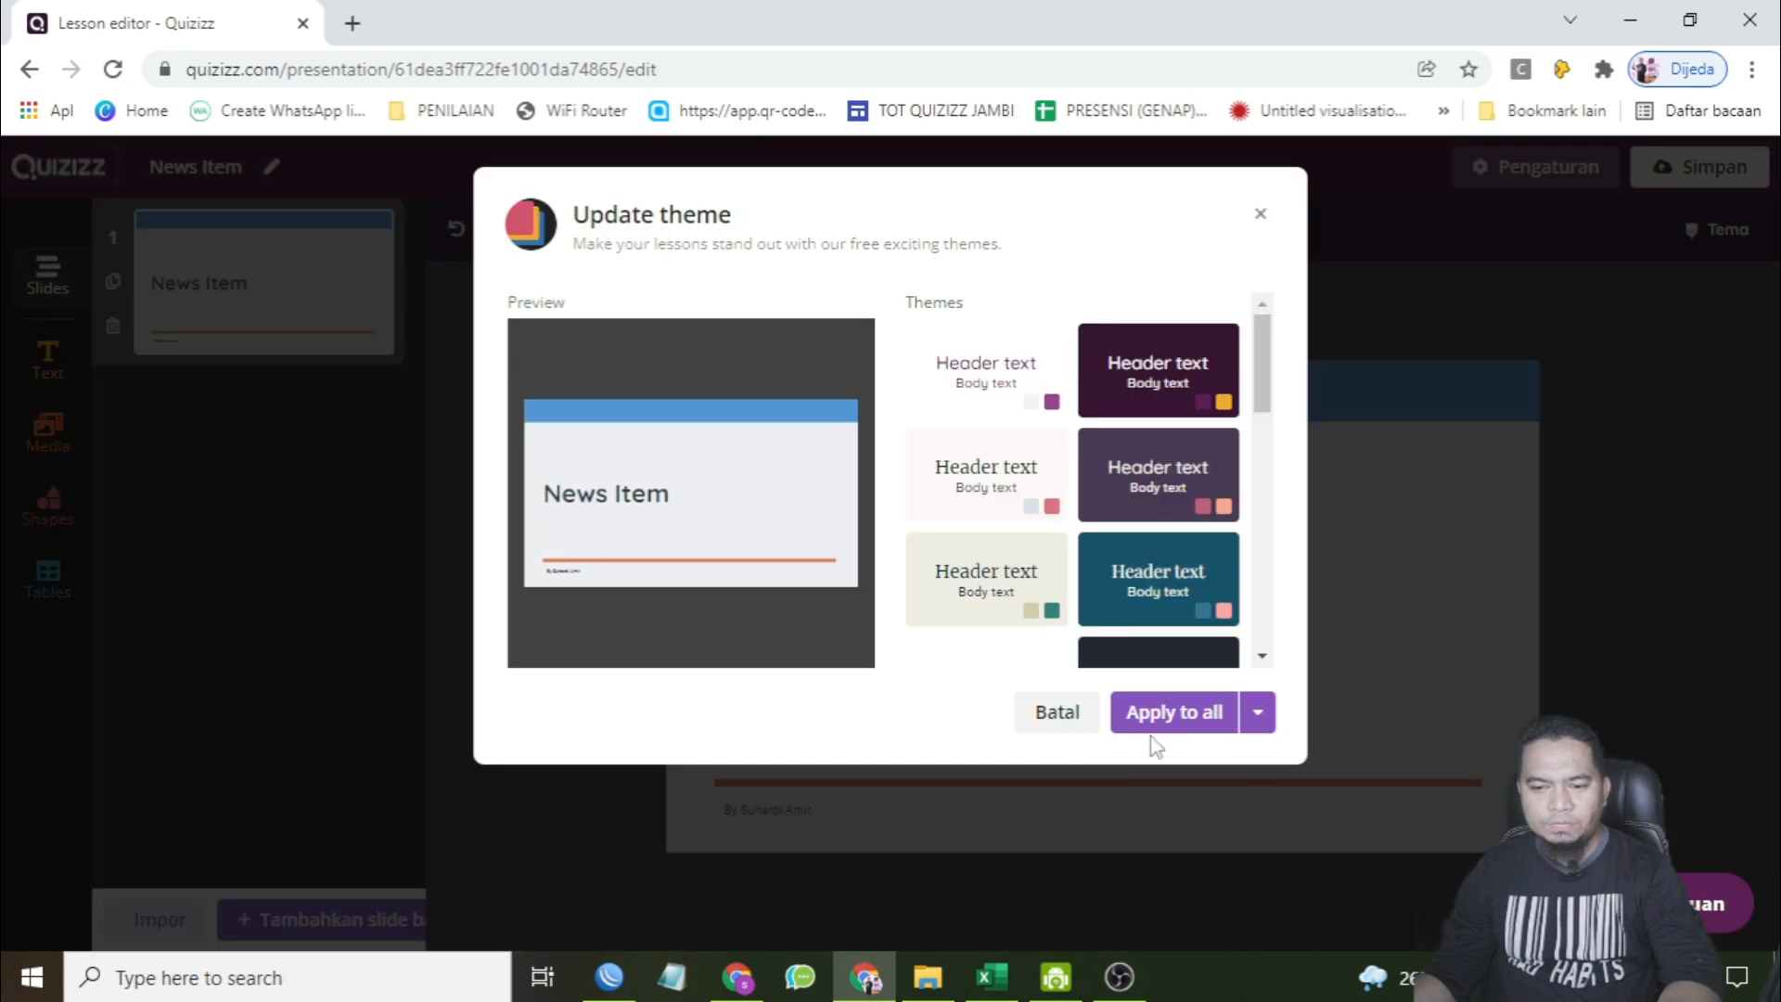
pyautogui.click(1167, 716)
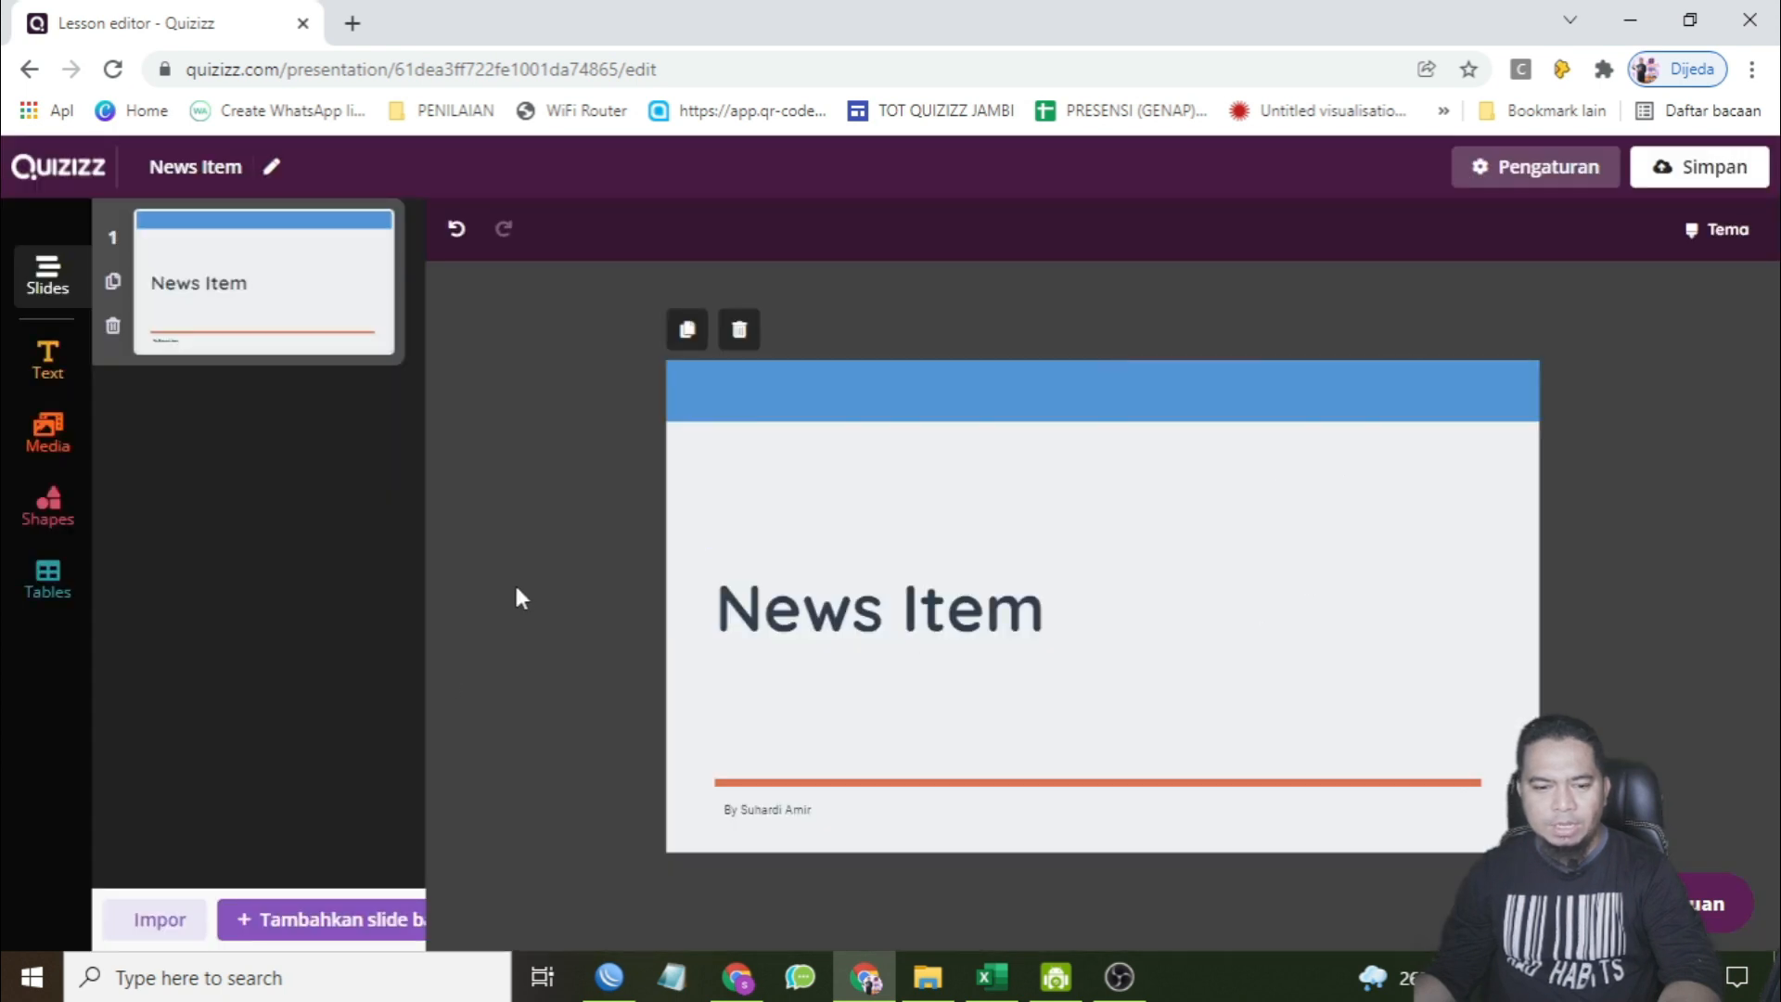
# - Add a text slide using the template with a blue header band and one sub-header, and select it in the slide list
pyautogui.click(326, 918)
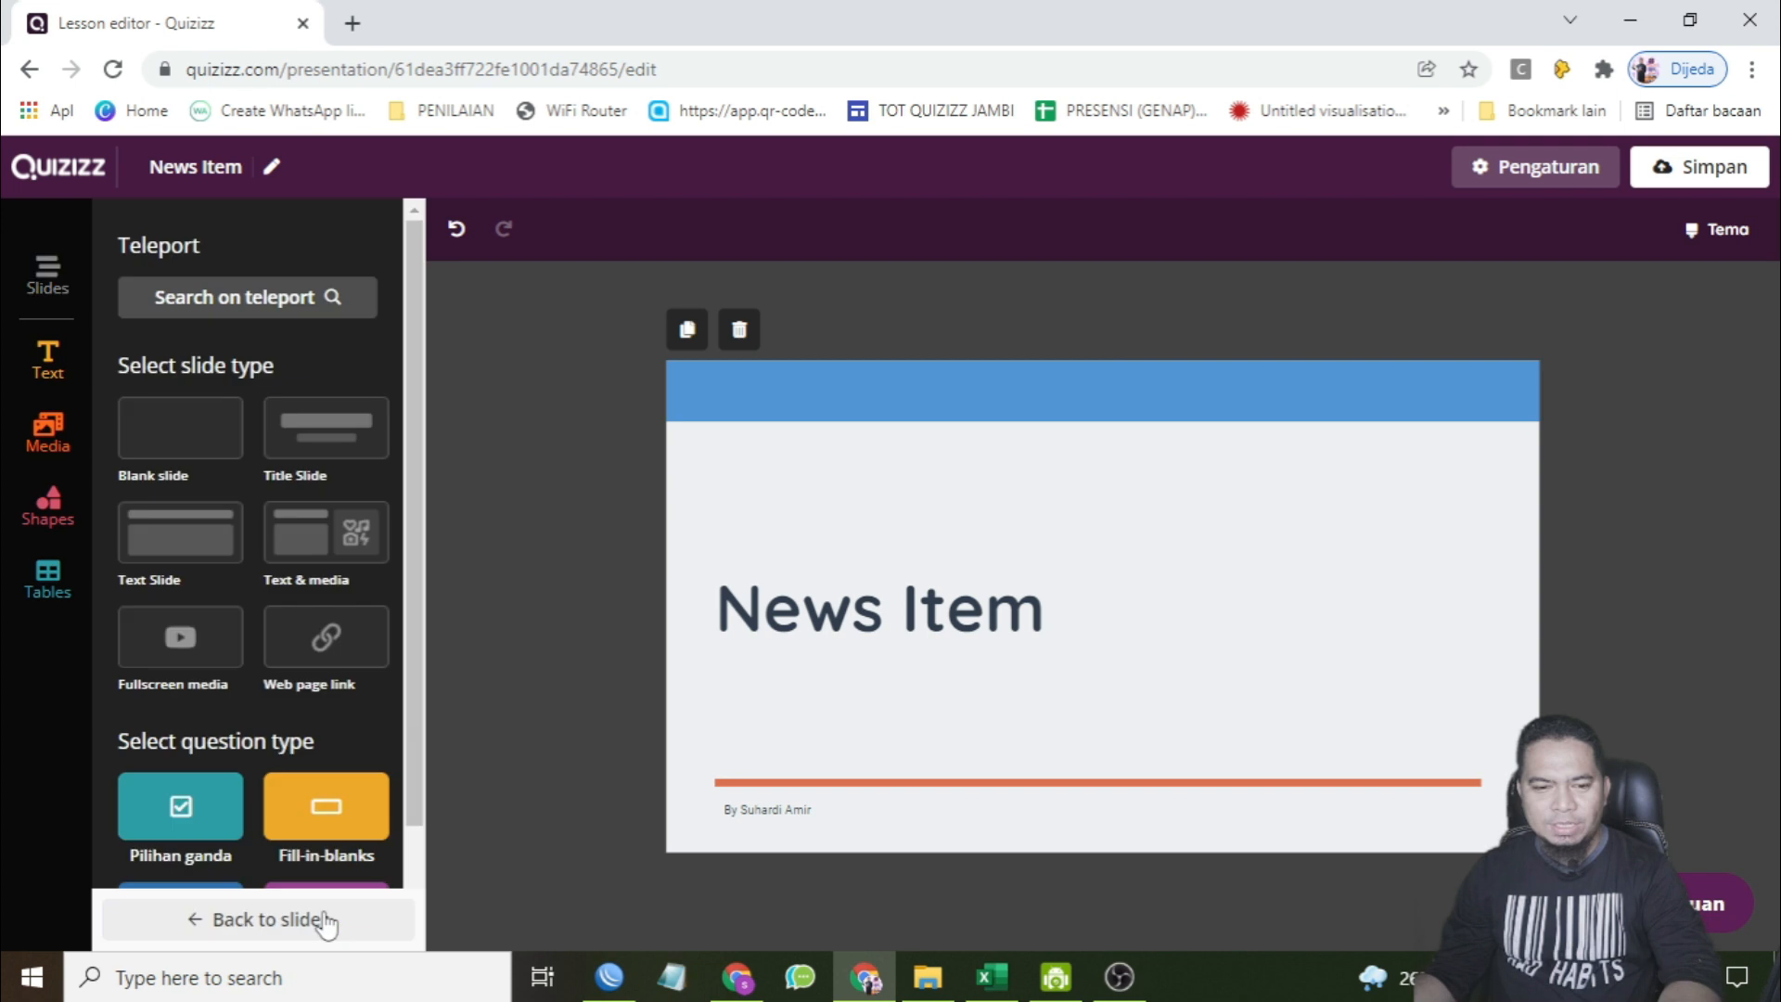
pyautogui.scroll(-2, 312, 667)
pyautogui.scroll(2, 313, 664)
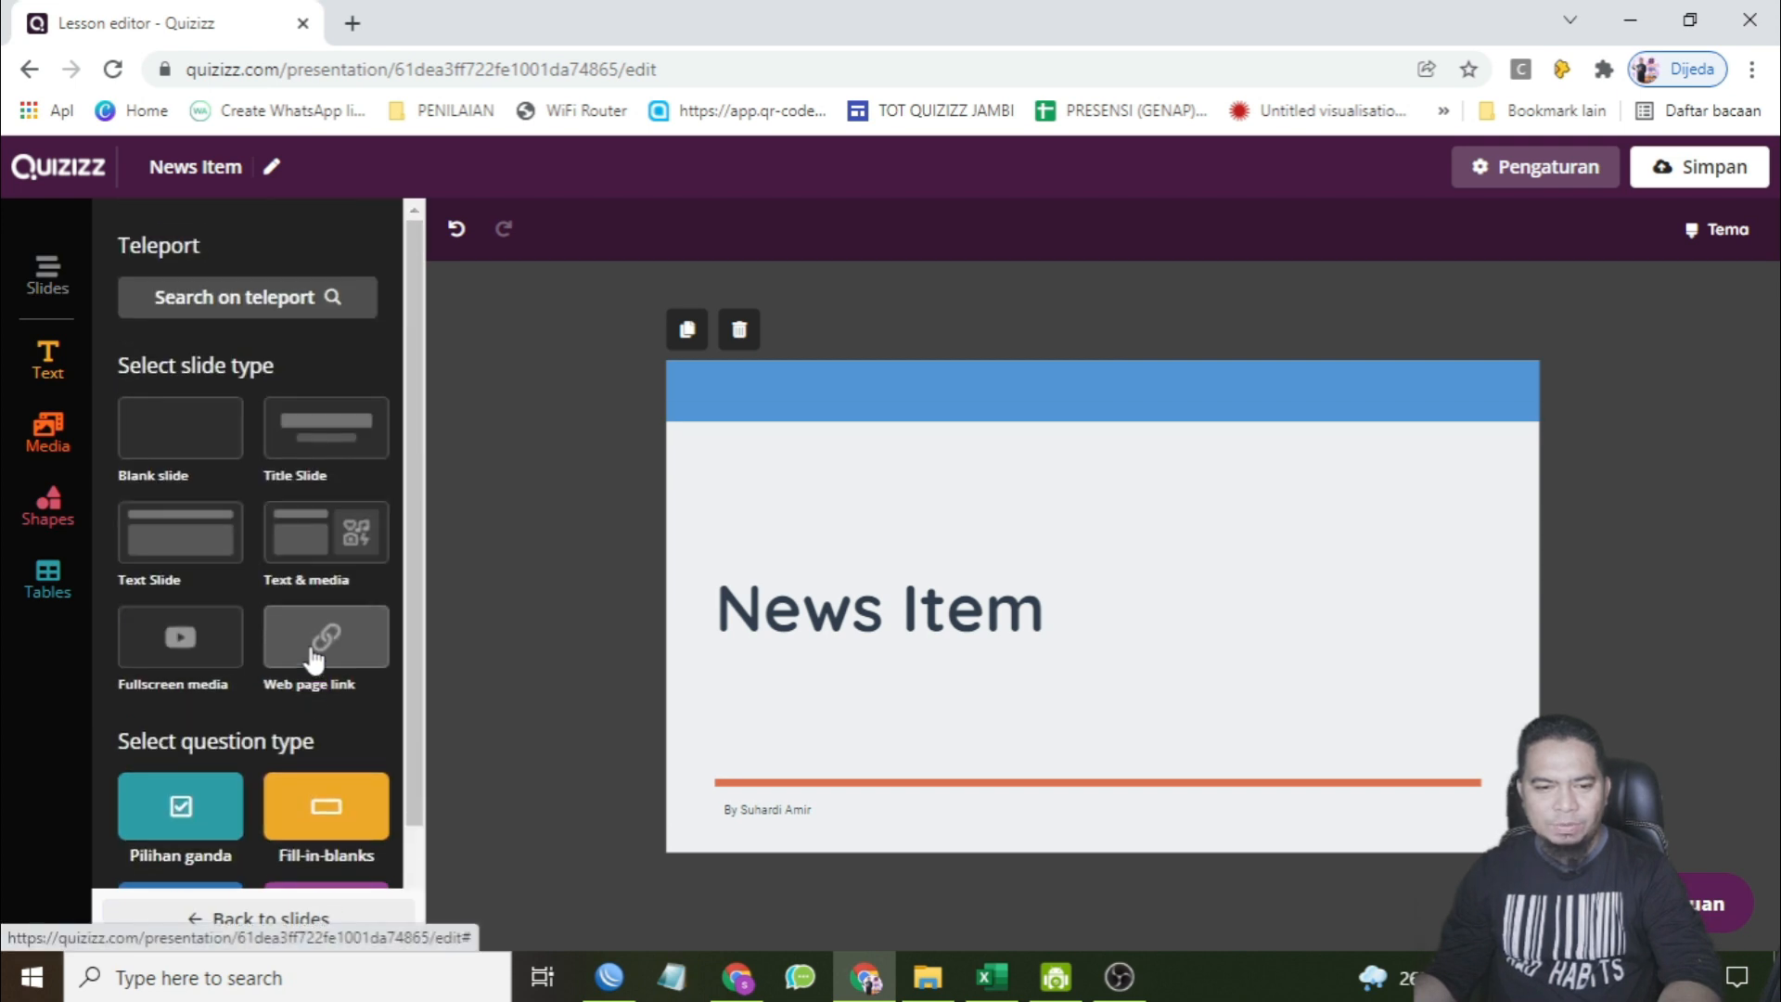
pyautogui.click(184, 544)
pyautogui.scroll(-2, 186, 537)
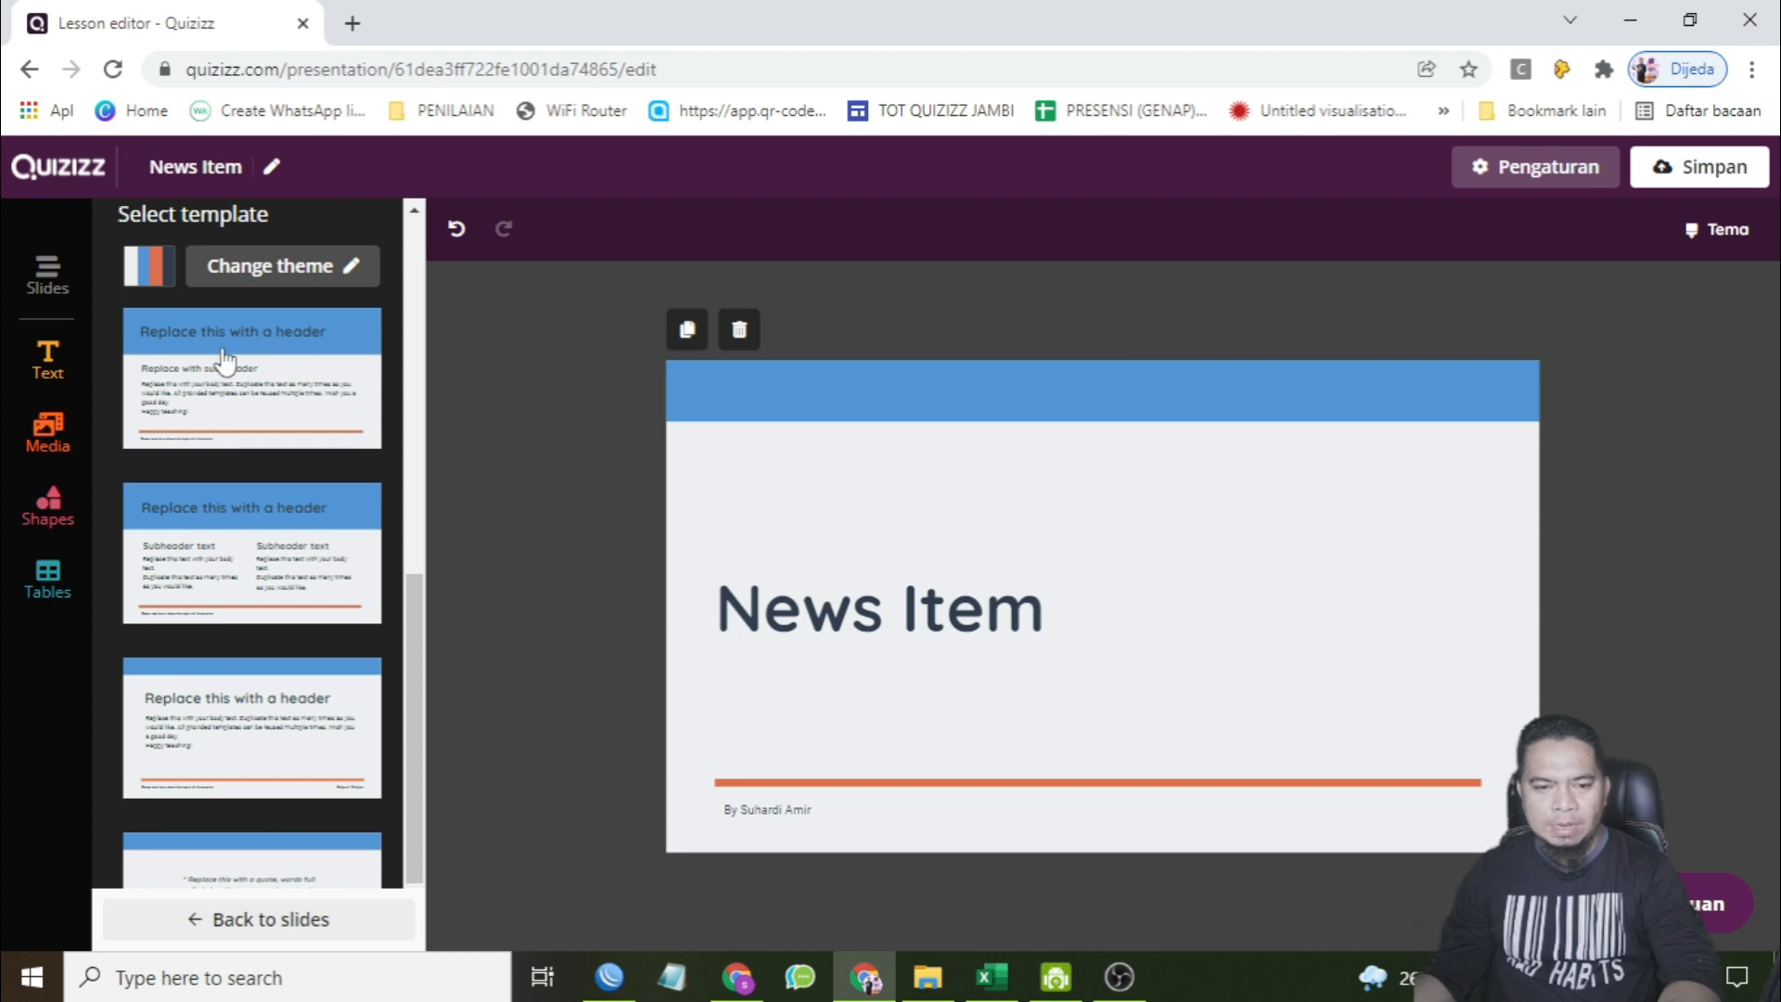
pyautogui.click(247, 372)
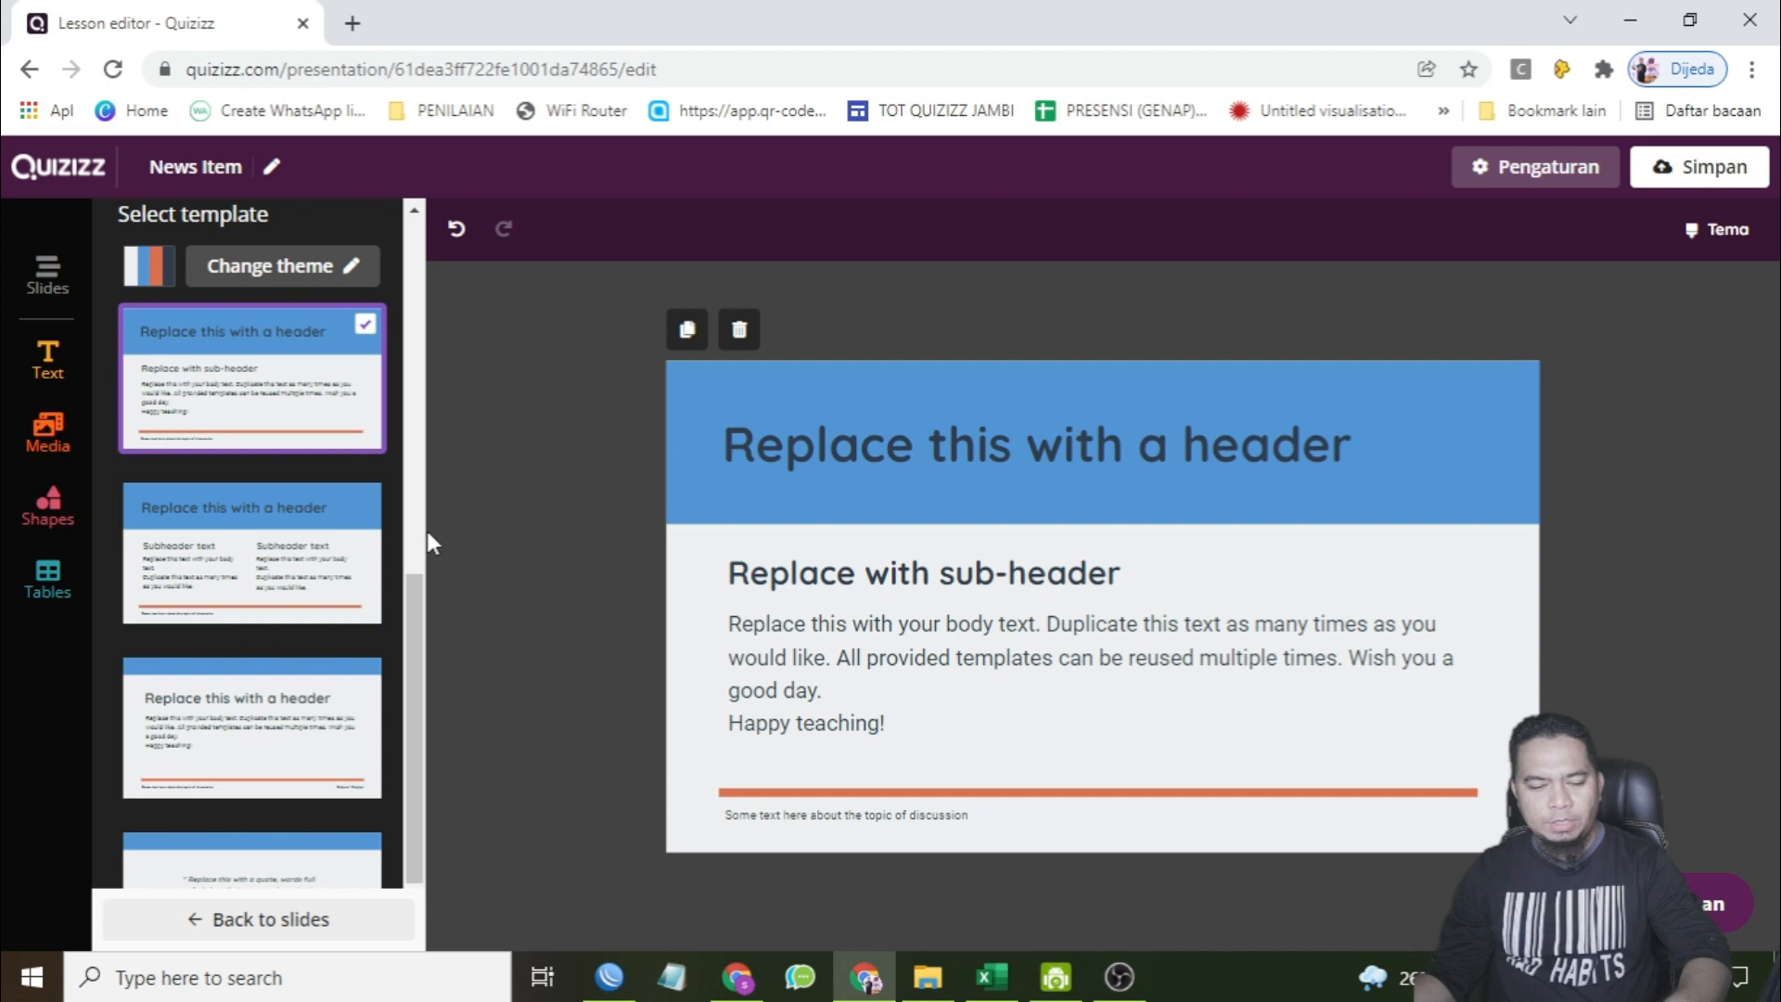
pyautogui.scroll(5, 197, 318)
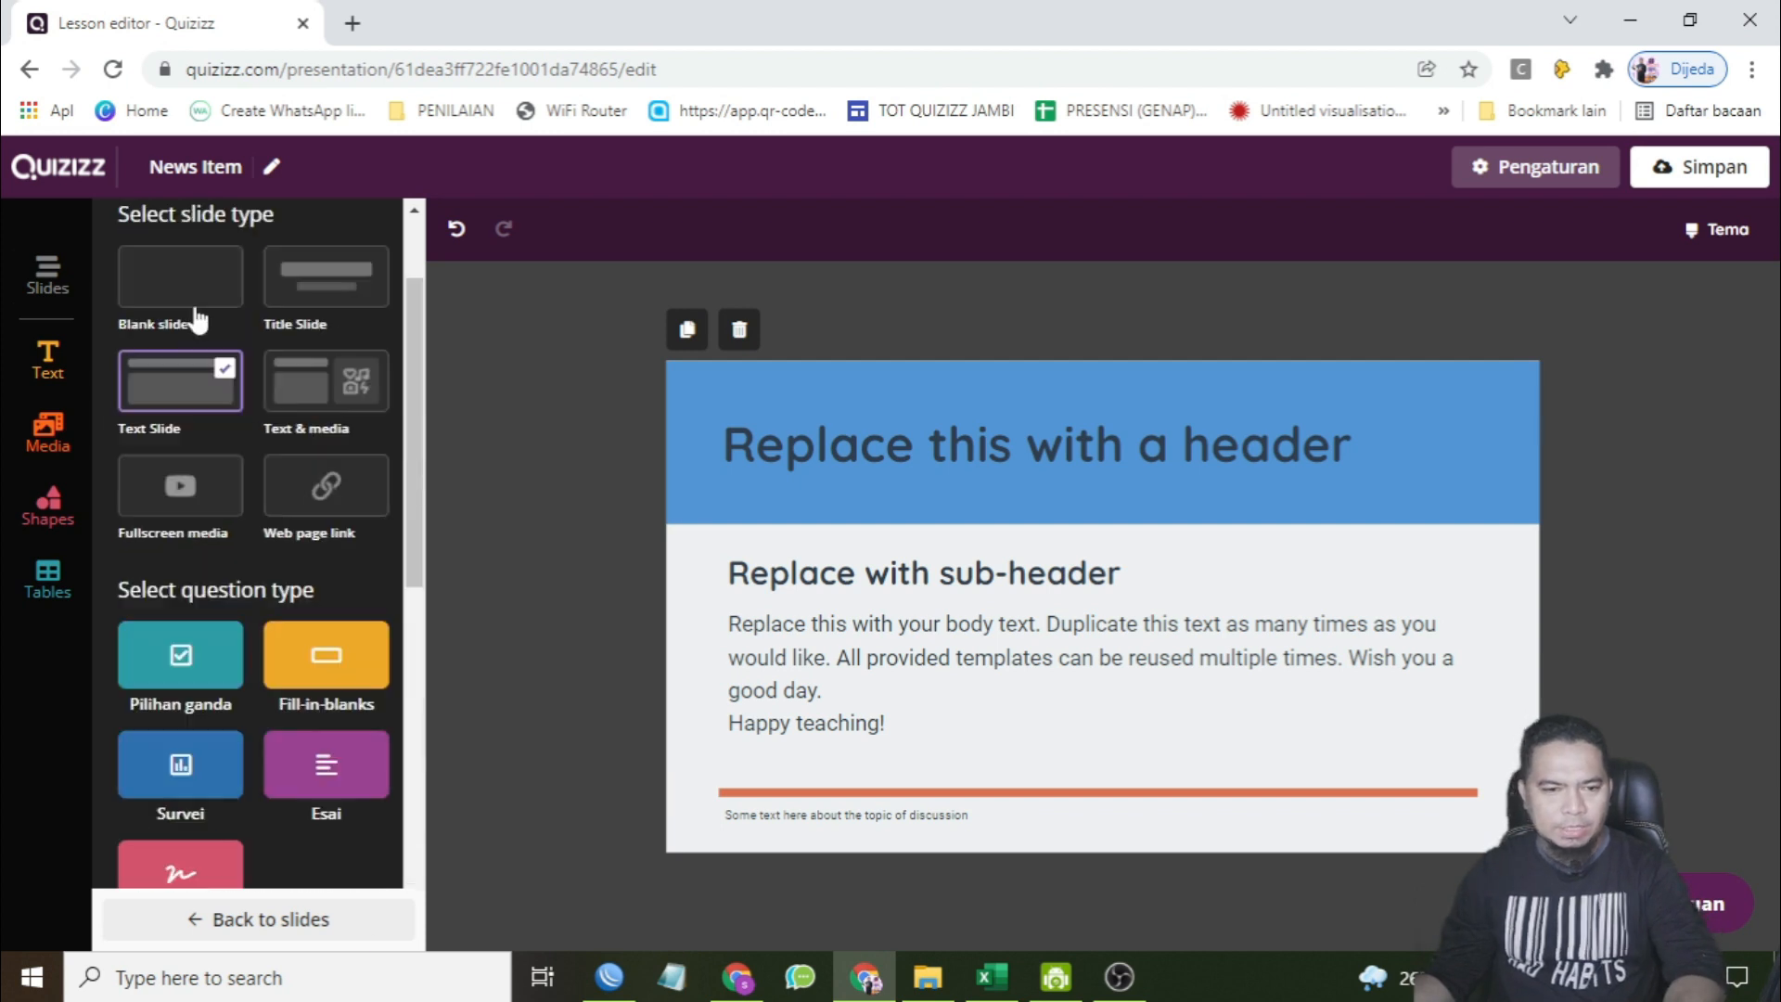
pyautogui.click(455, 231)
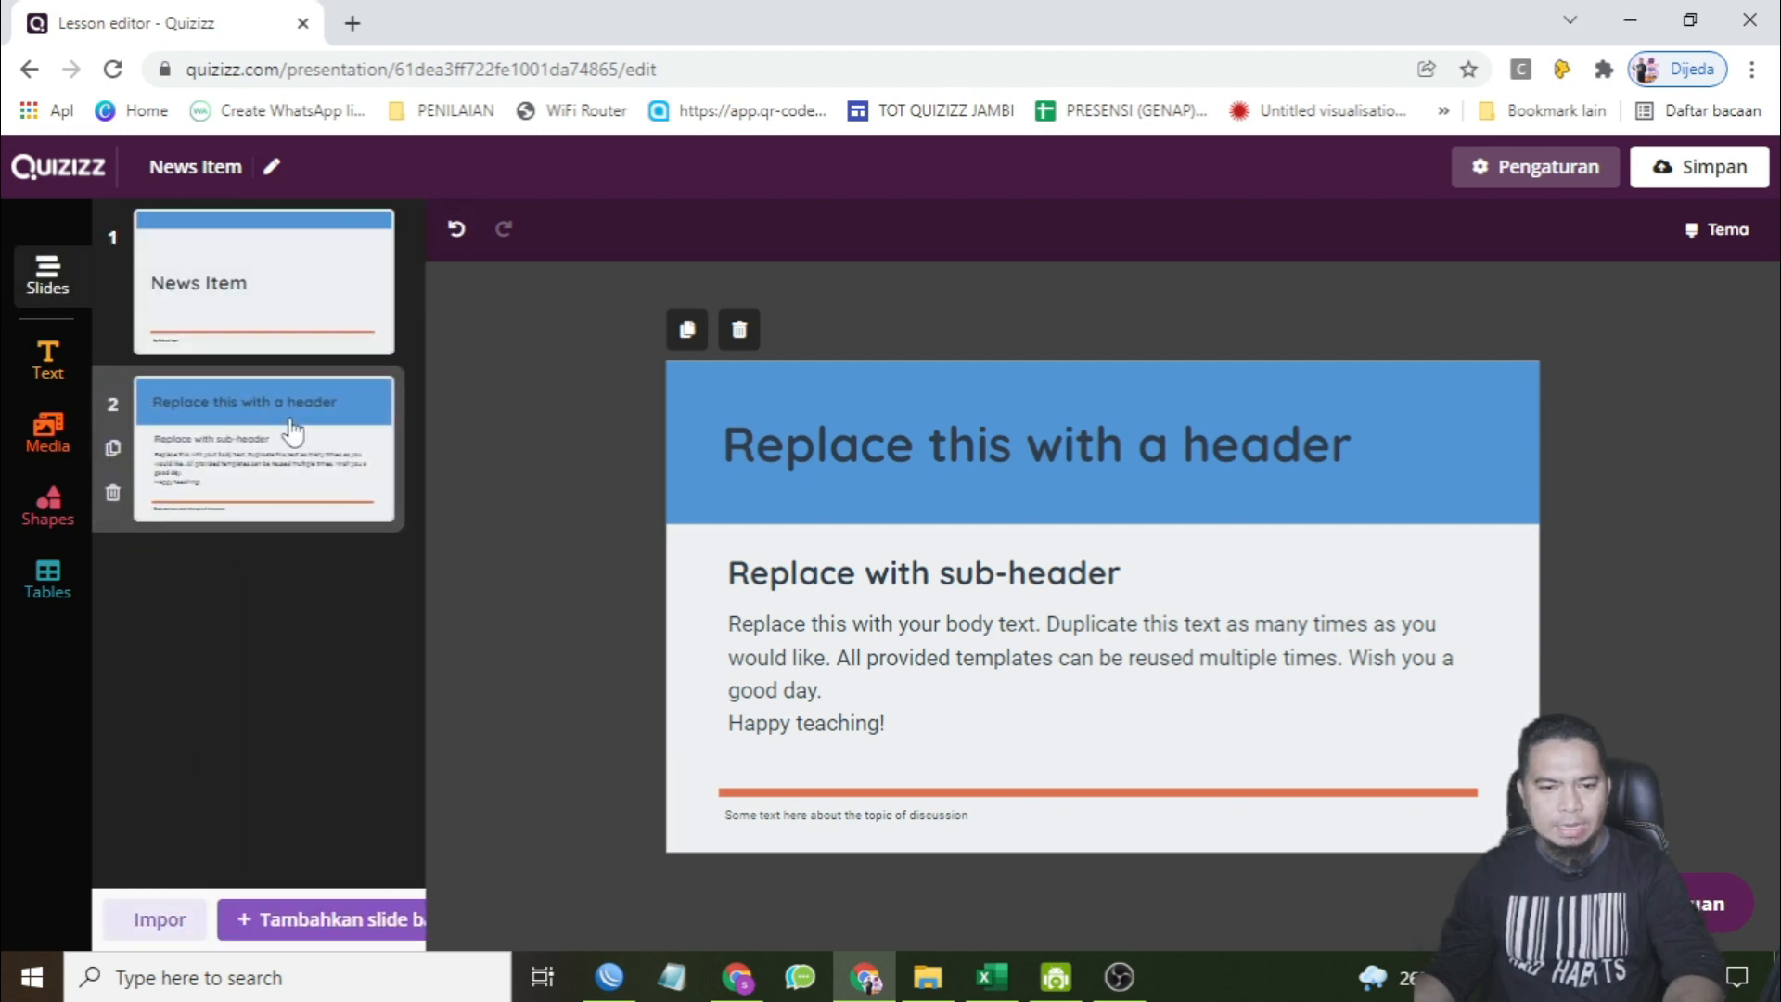
pyautogui.click(327, 295)
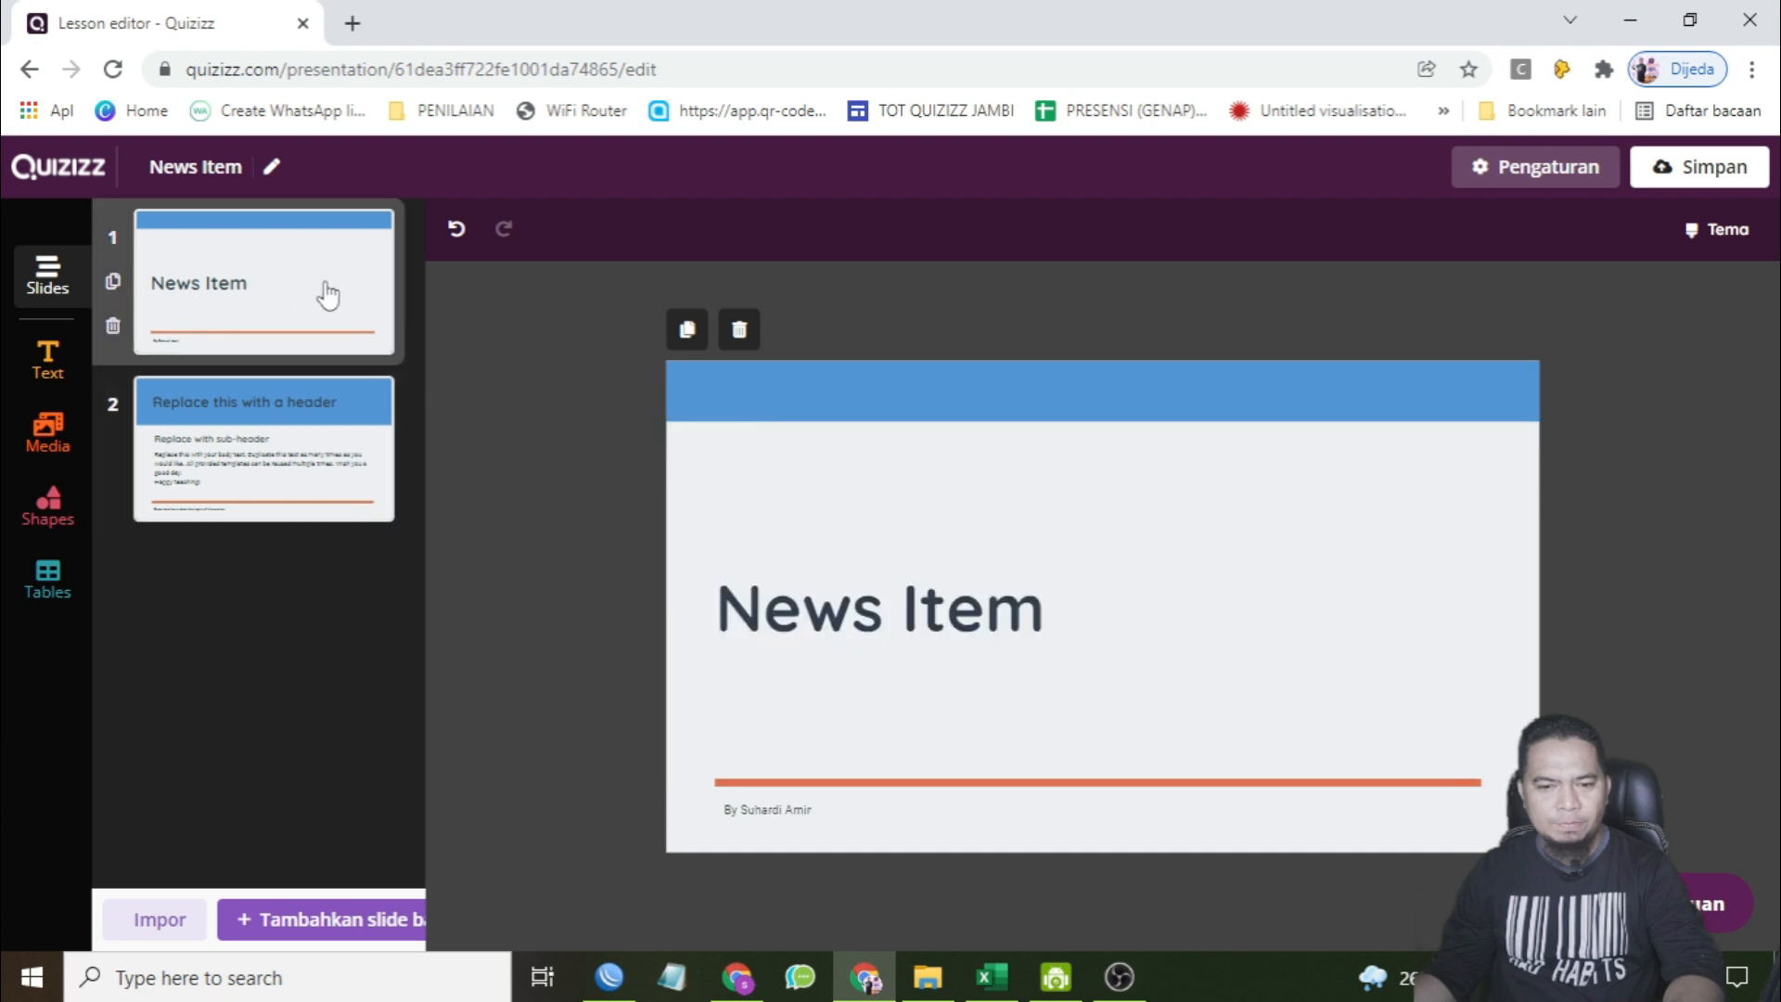
pyautogui.click(266, 469)
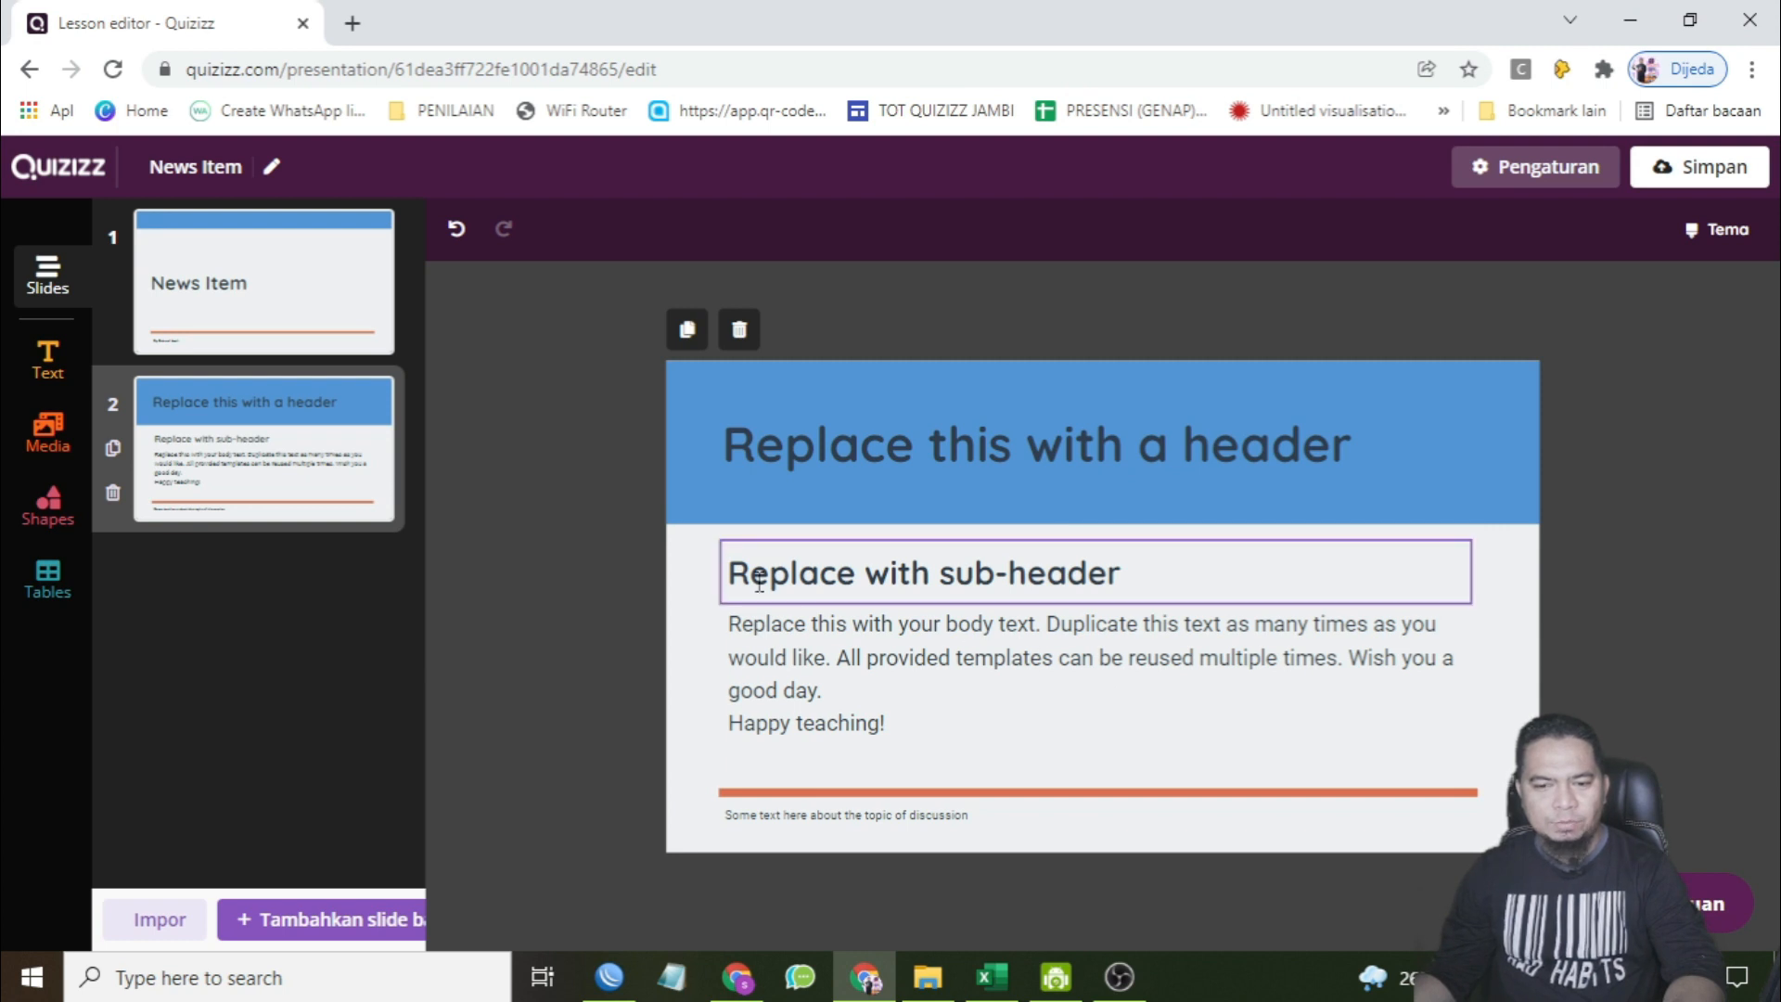
# - Clear all the placeholder body text below the sub-header on slide 2
pyautogui.click(890, 661)
pyautogui.click(48, 359)
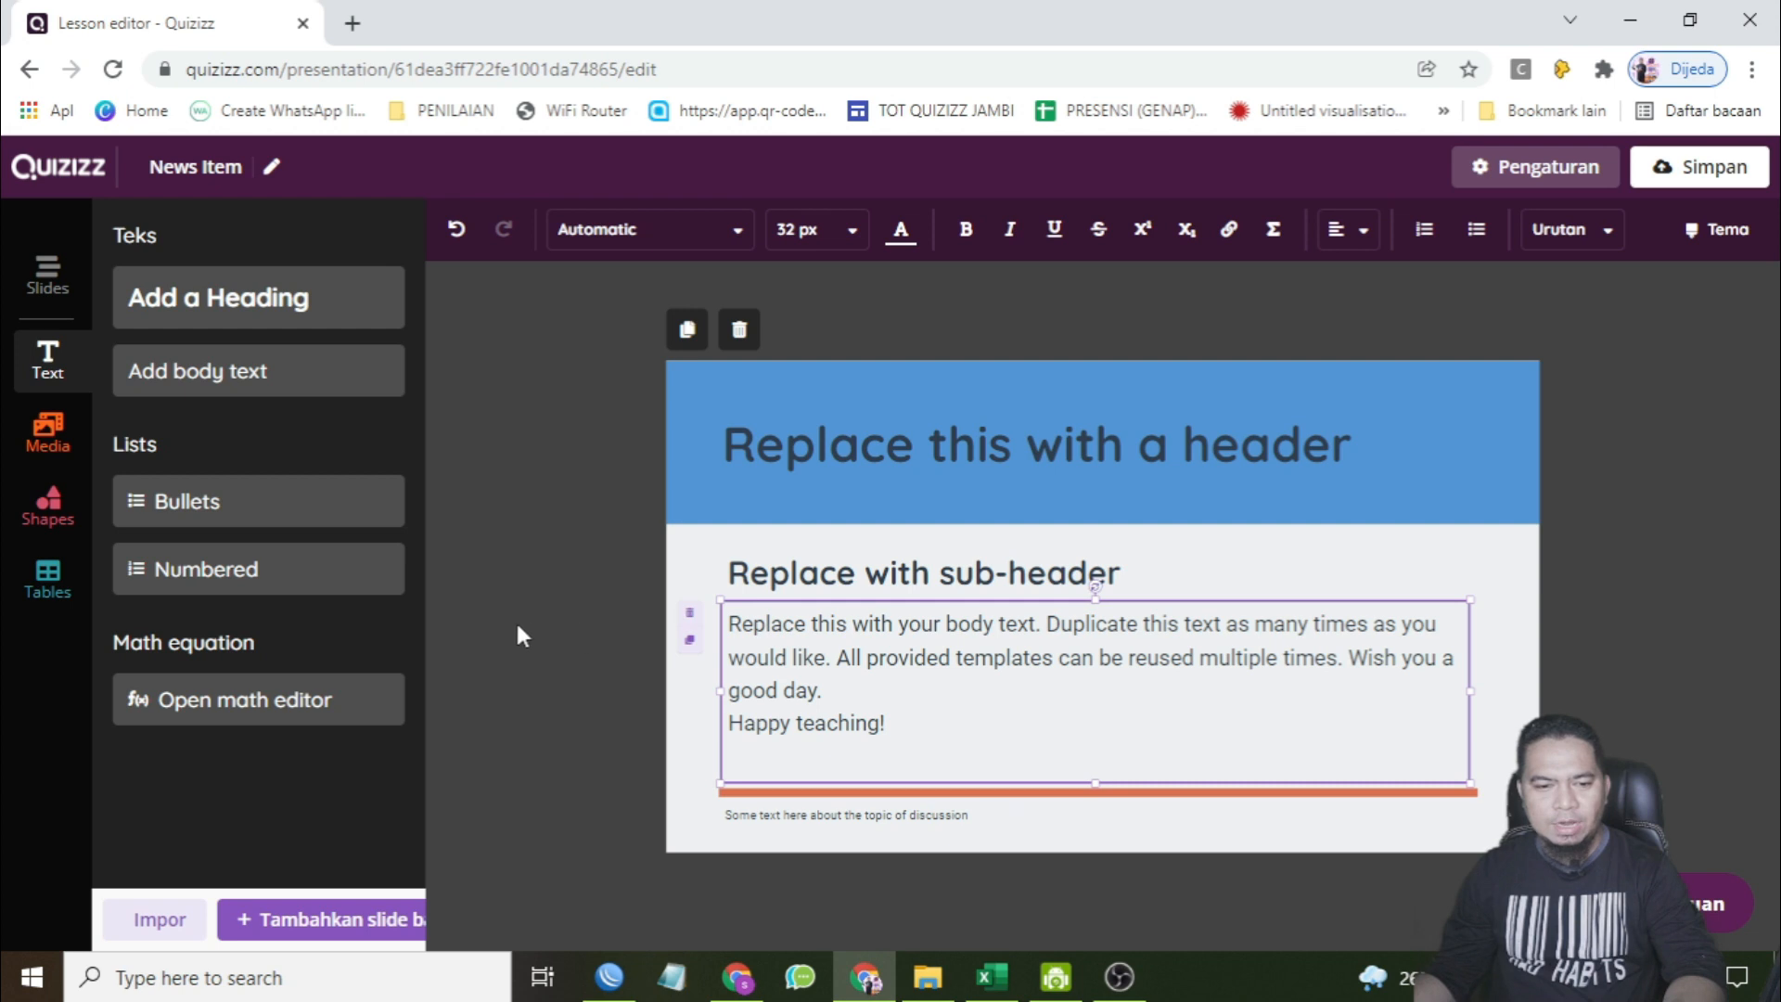
pyautogui.click(845, 650)
pyautogui.hotkey('ctrl', 'a')
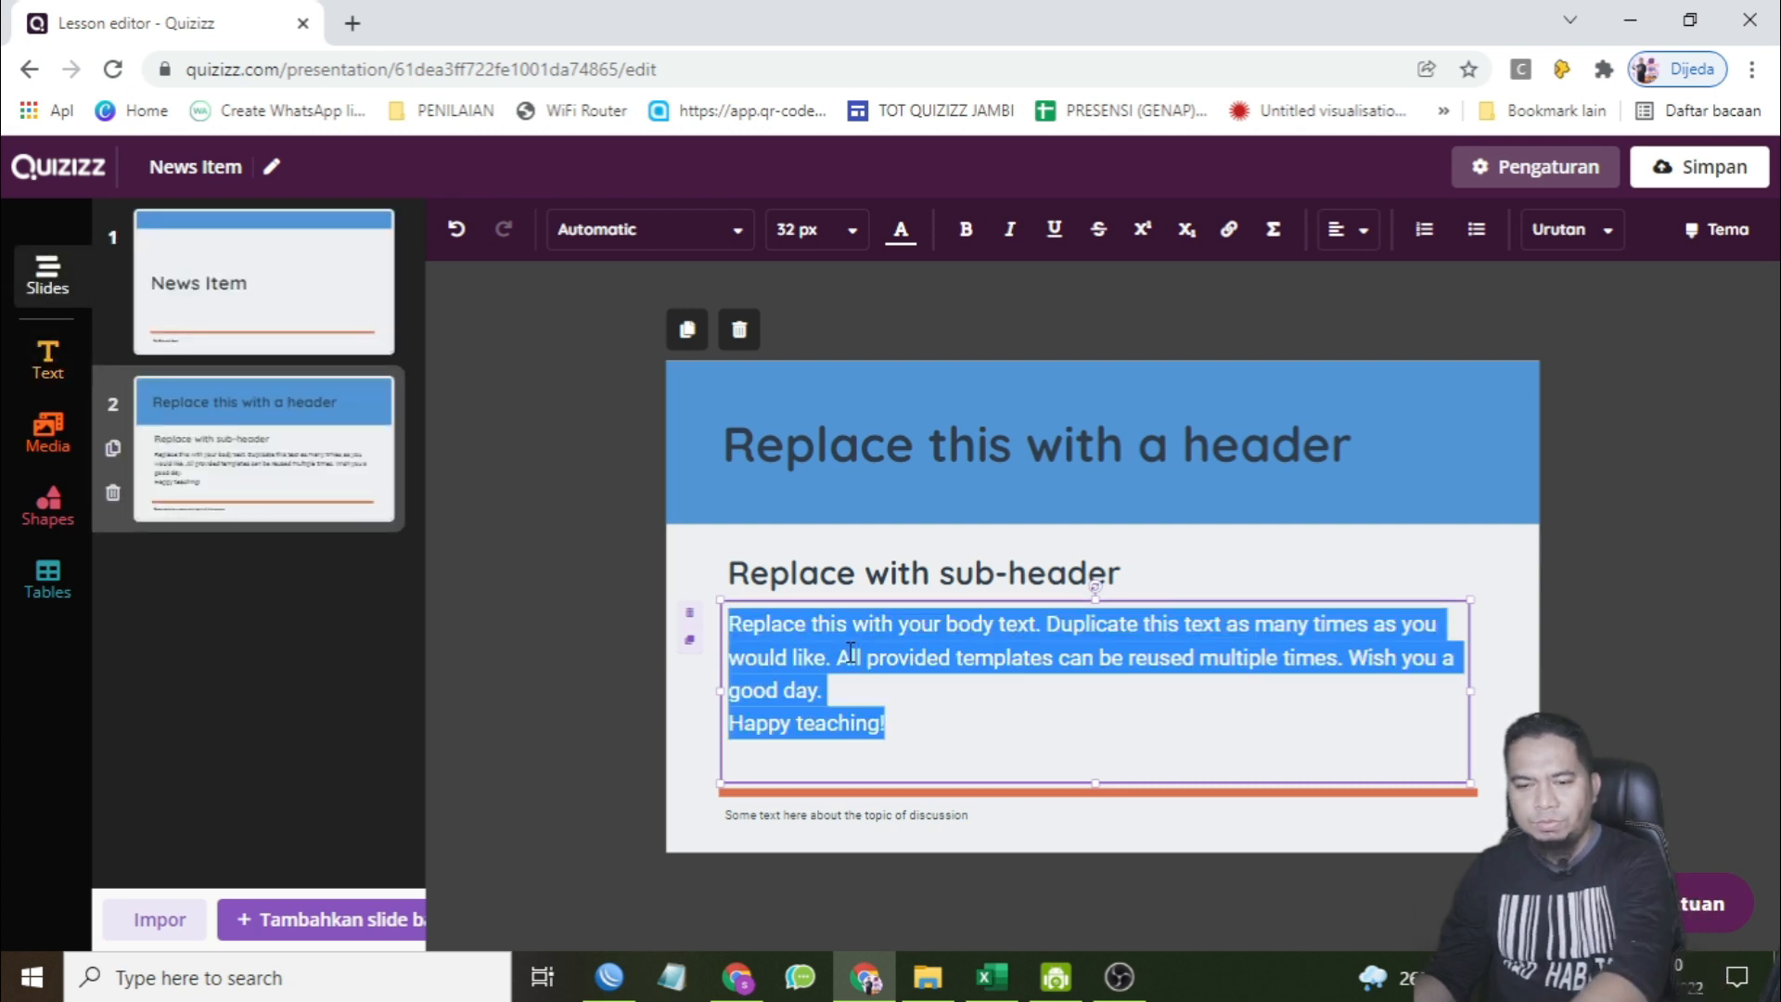
pyautogui.press('BackSpace')
# - Add a new body text box to slide 2, place it directly under the sub-header and open it for editing
pyautogui.click(48, 363)
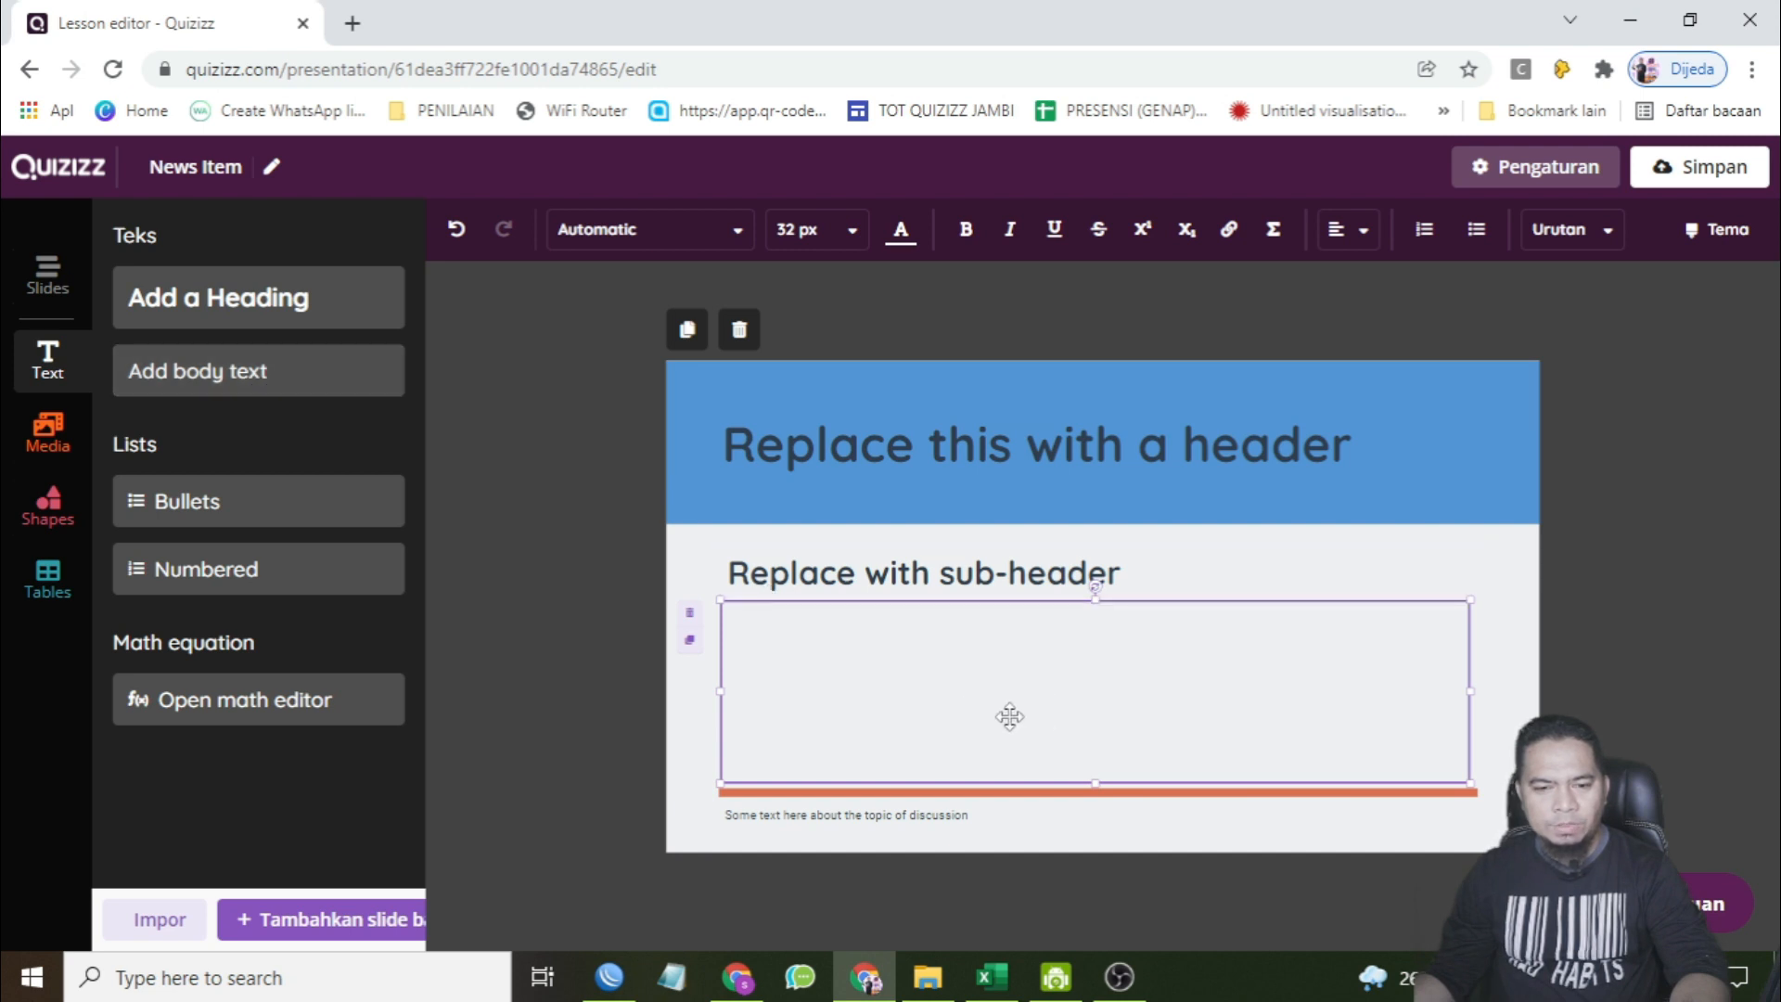
pyautogui.click(252, 382)
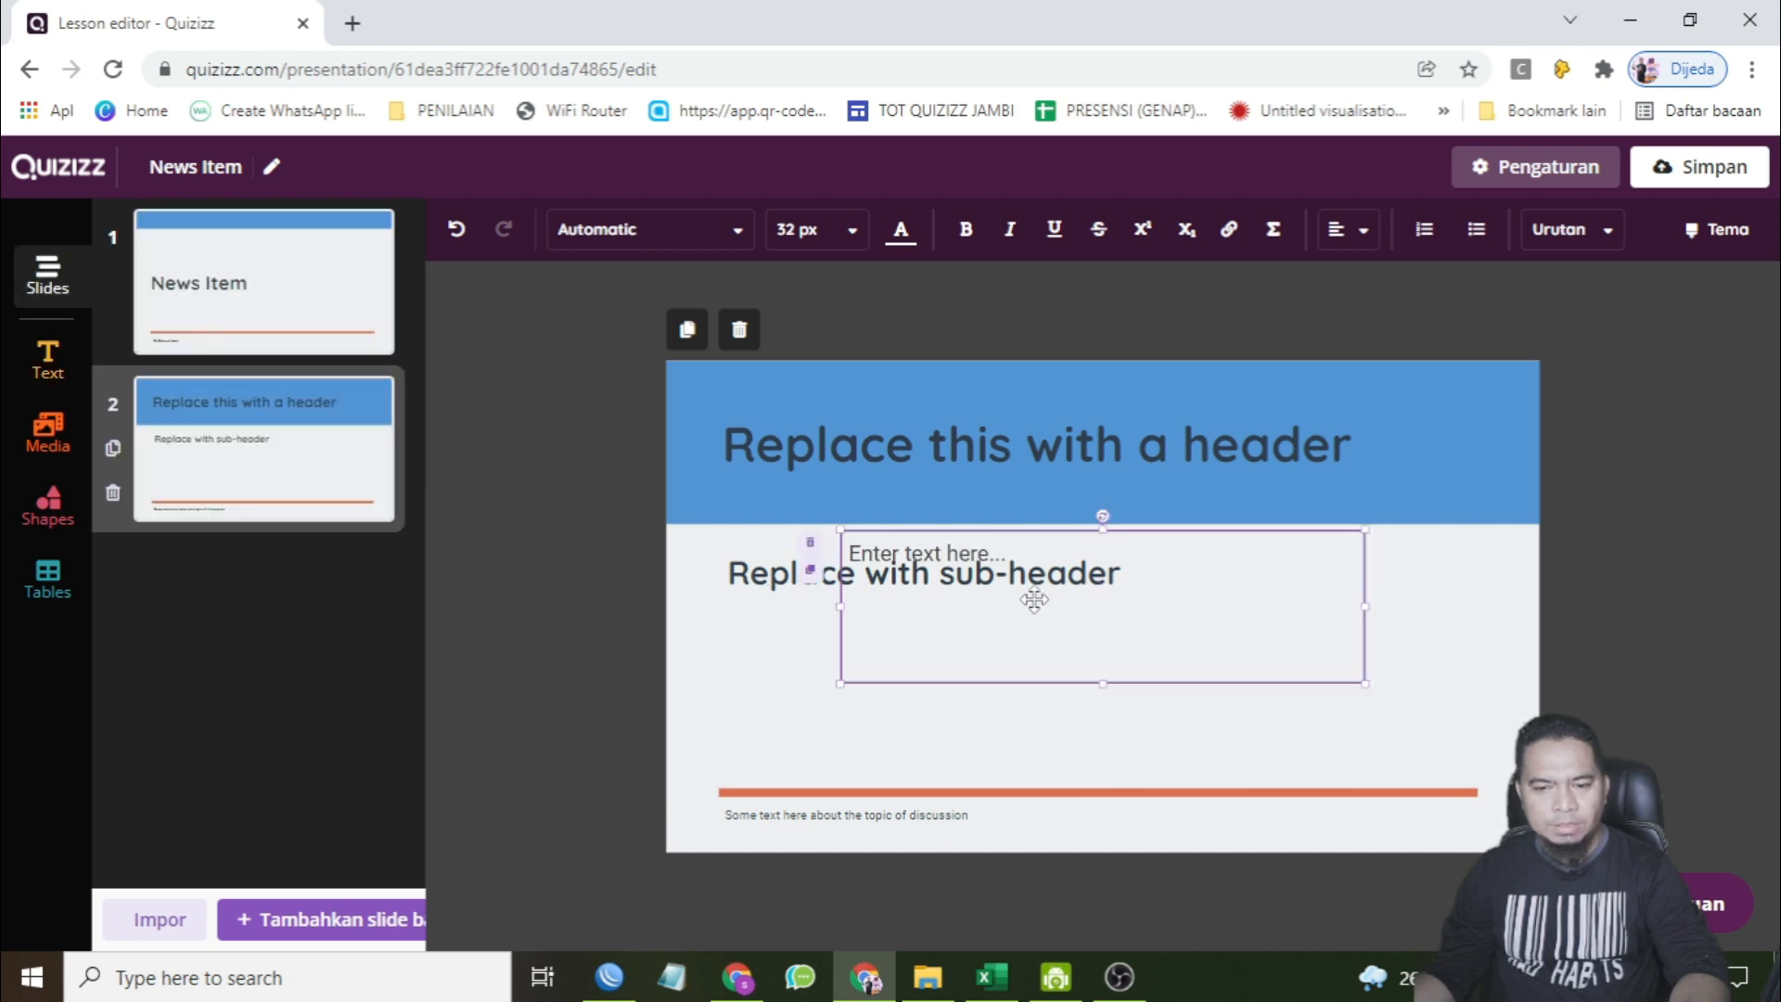
pyautogui.moveTo(1010, 684); pyautogui.dragTo(900, 756)
pyautogui.click(885, 623)
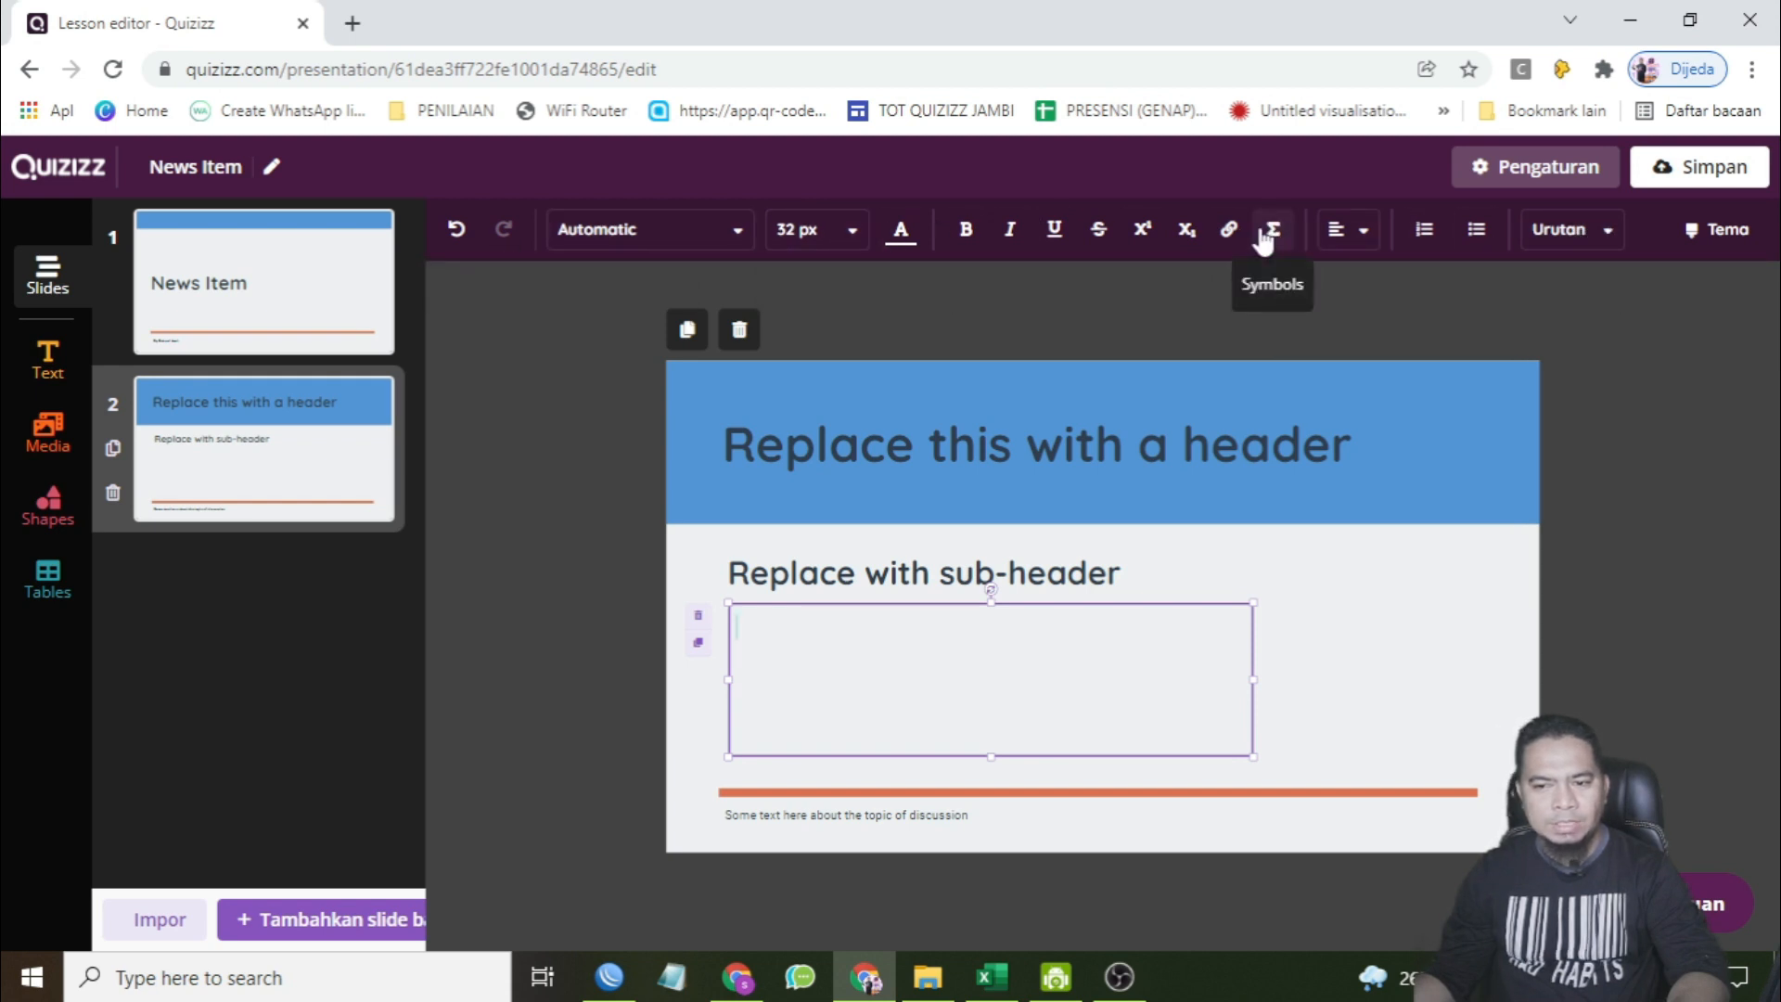
# - Add a Text & media slide using the template with text beside an autumn forest photo on its right half
pyautogui.click(58, 445)
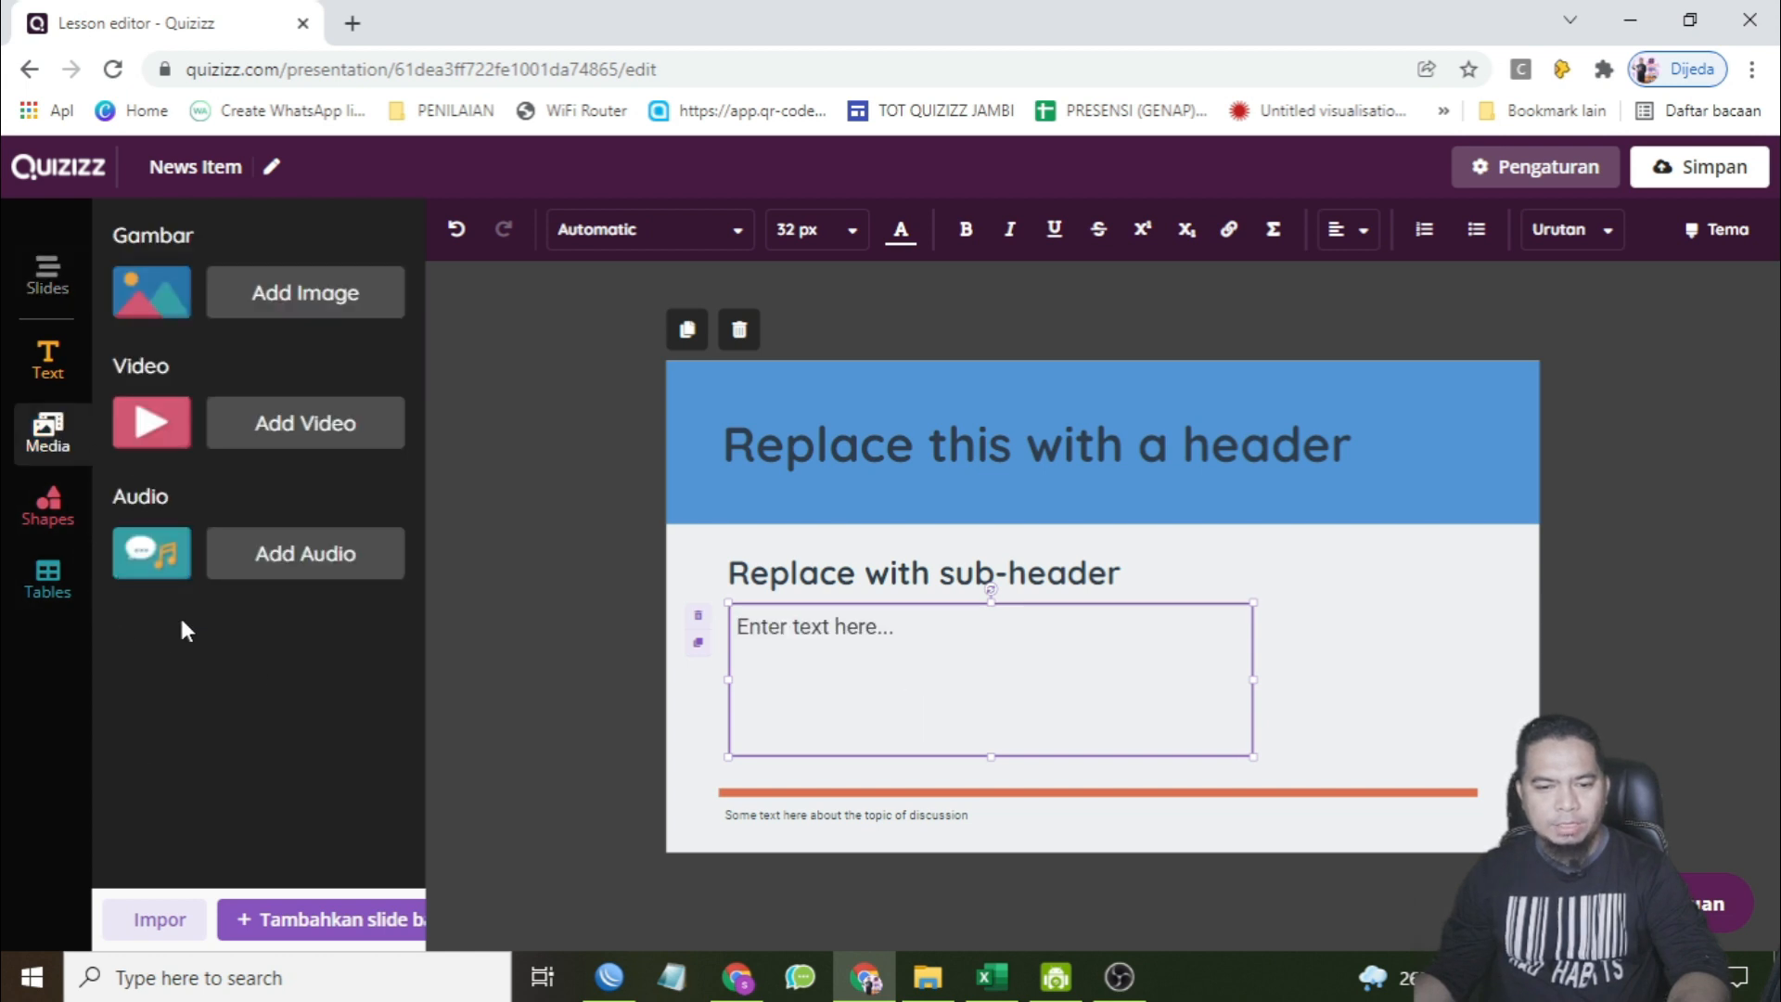
pyautogui.click(79, 291)
pyautogui.click(298, 919)
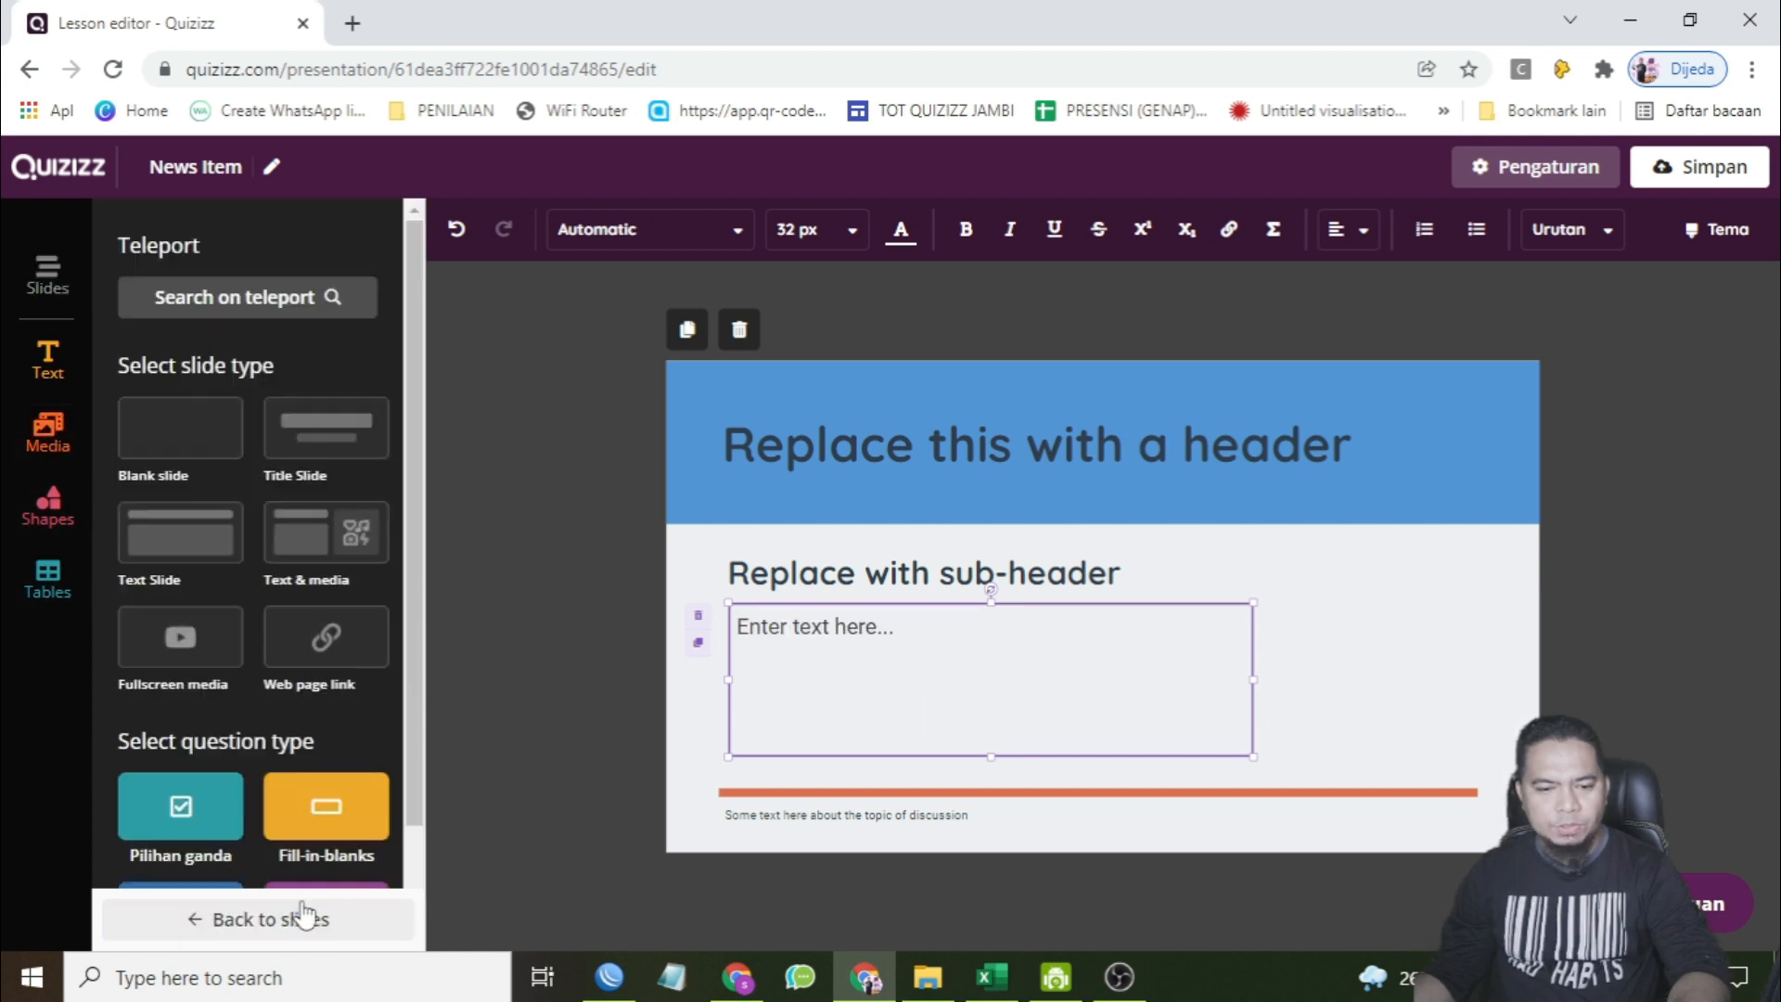
pyautogui.click(355, 525)
pyautogui.scroll(-3, 343, 706)
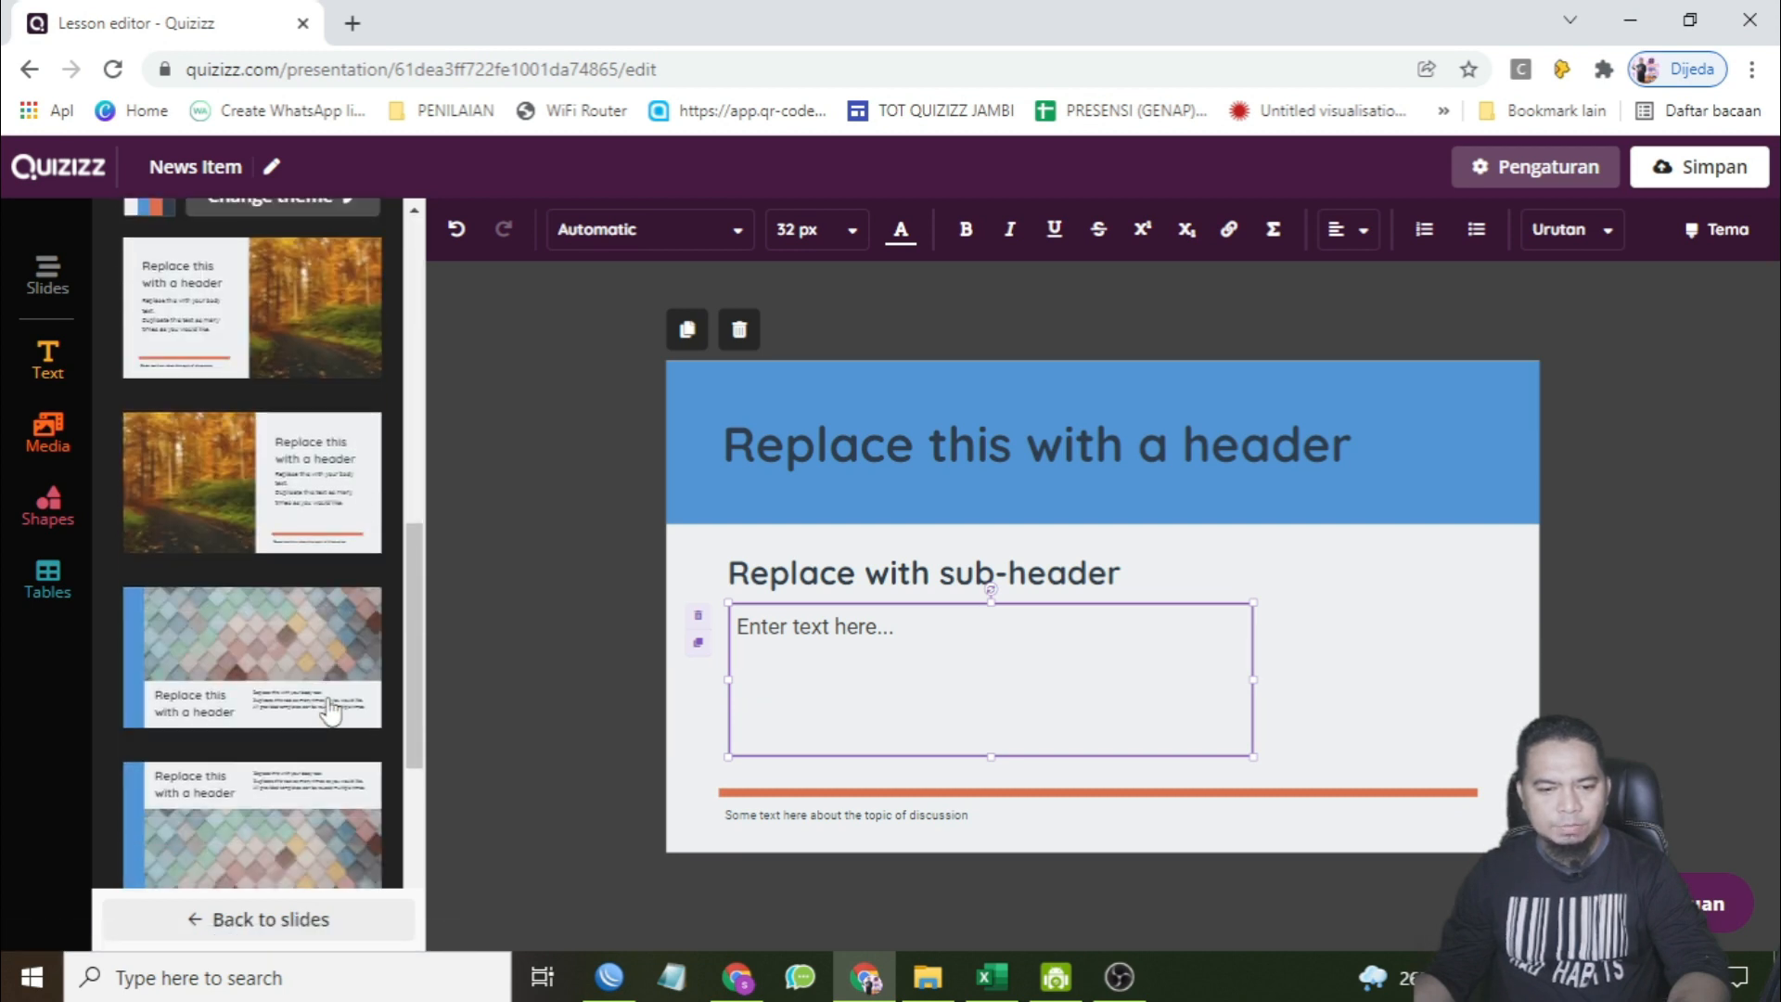
pyautogui.scroll(-4, 331, 712)
pyautogui.scroll(-1, 329, 709)
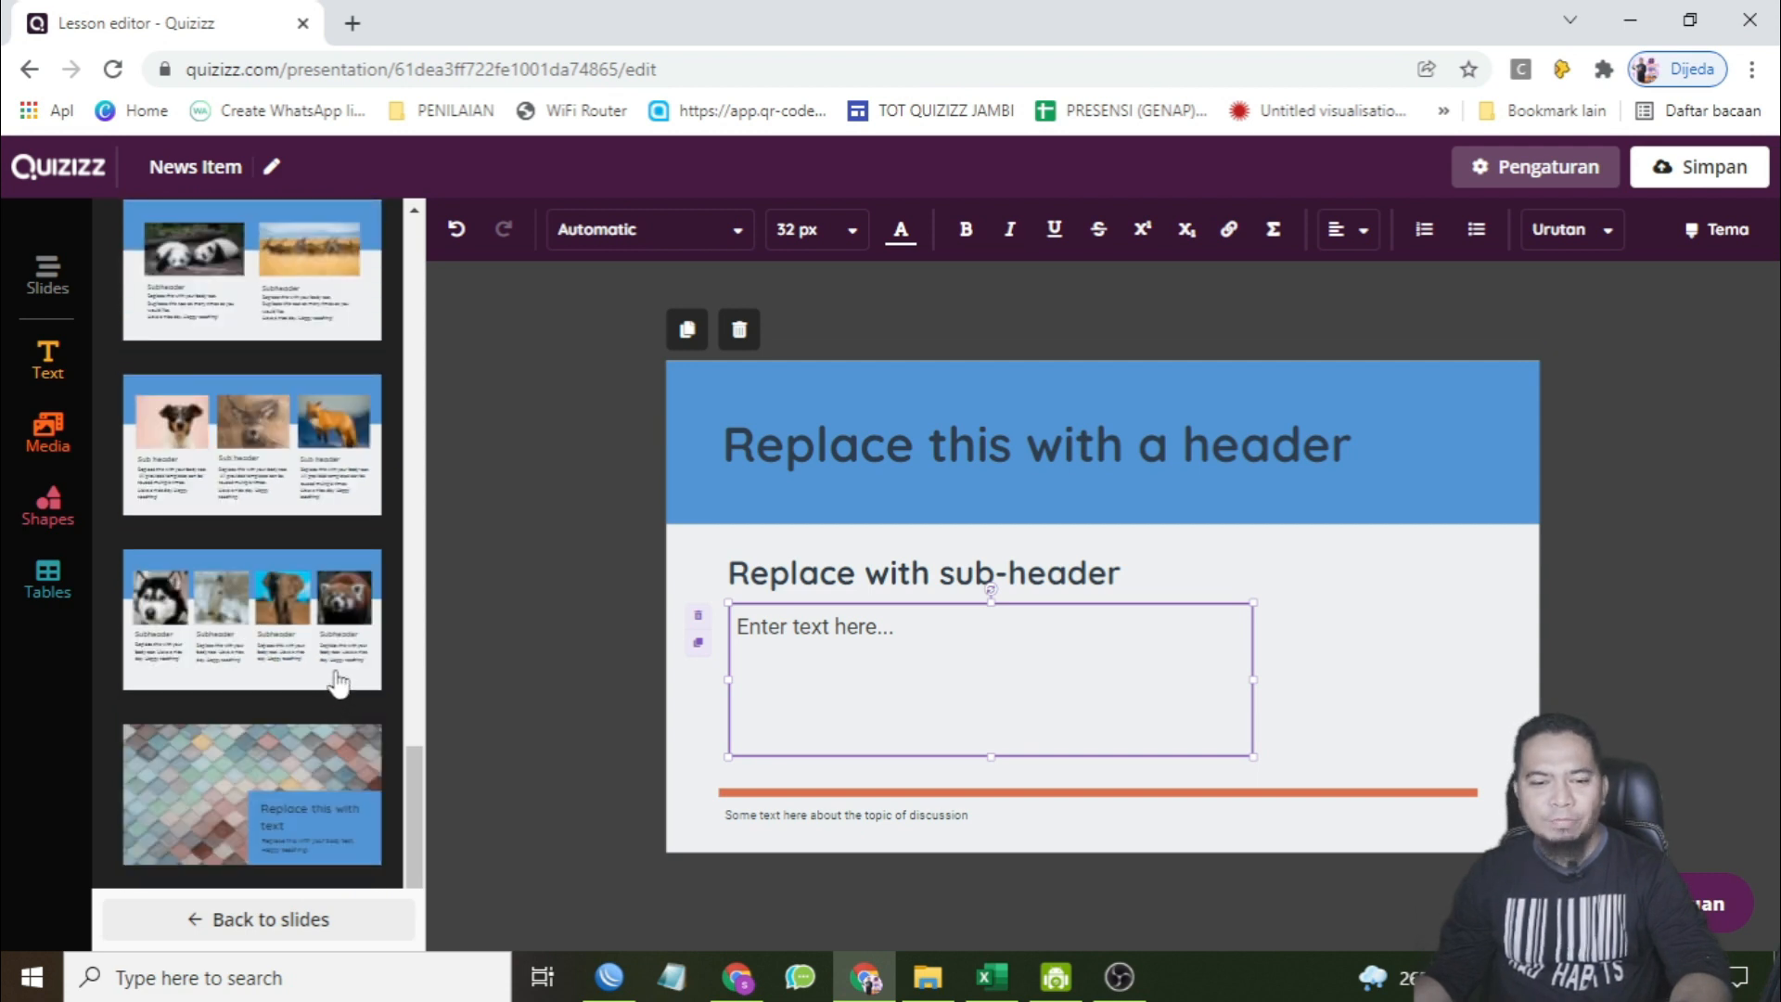
pyautogui.scroll(-3, 339, 684)
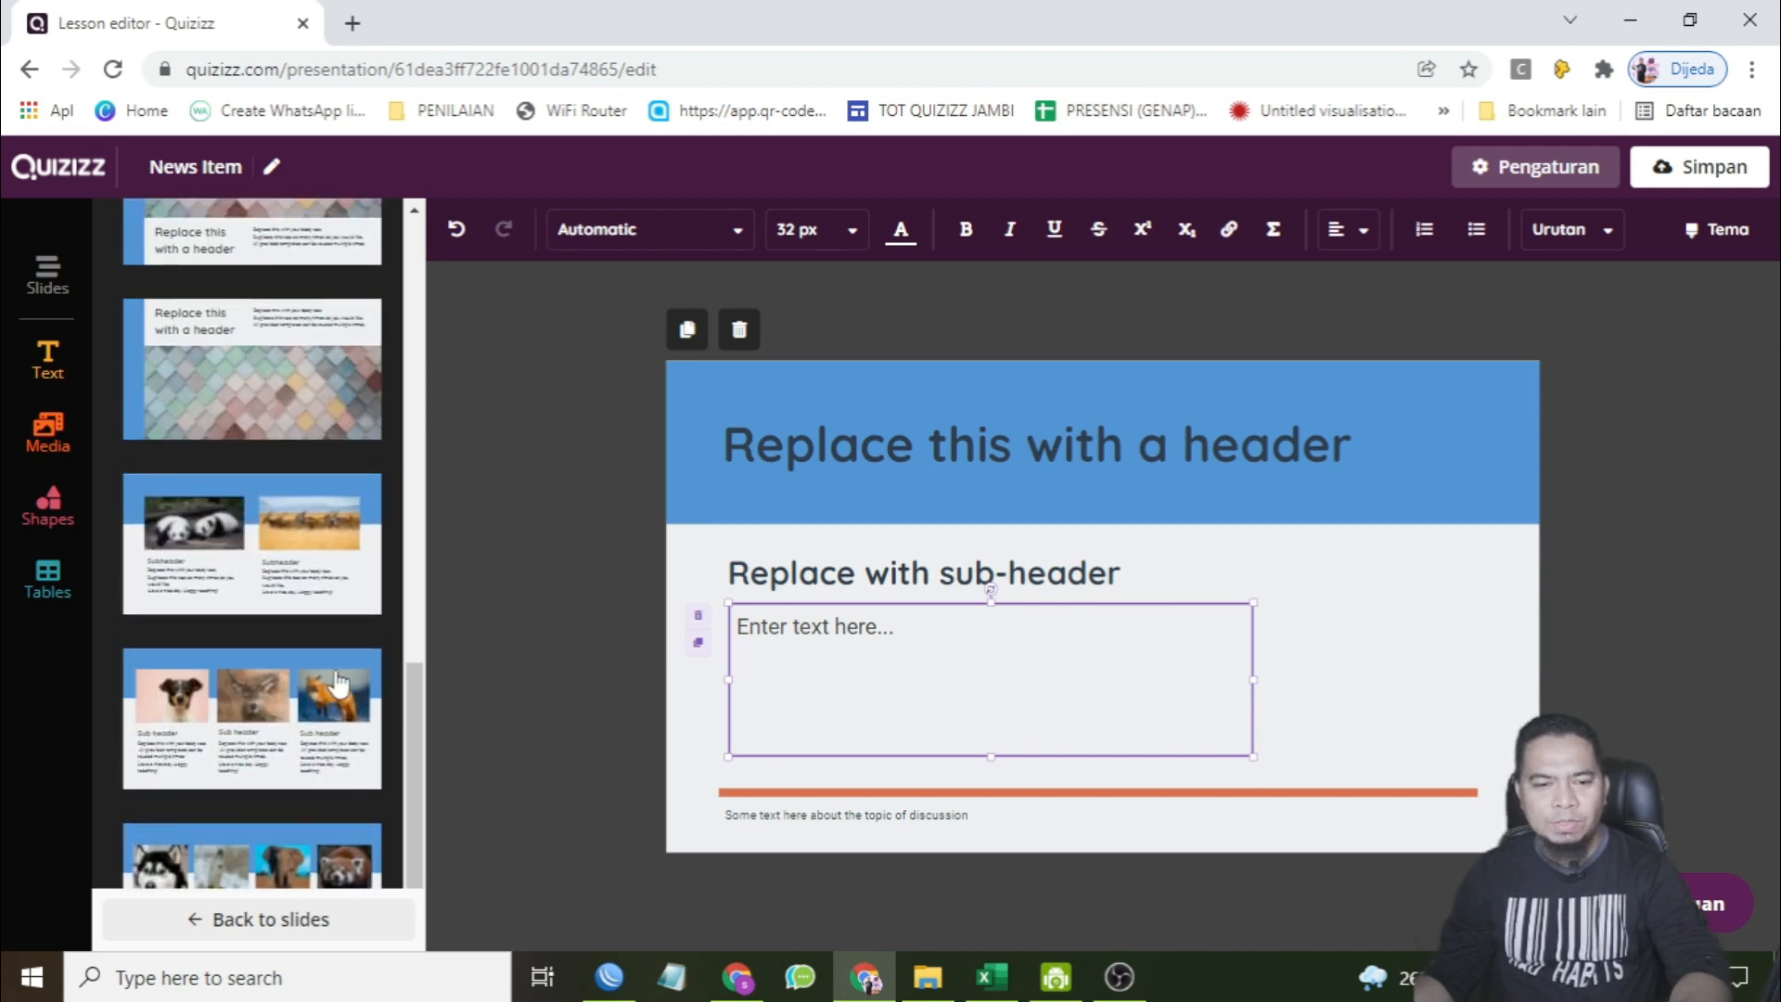
pyautogui.scroll(3, 339, 684)
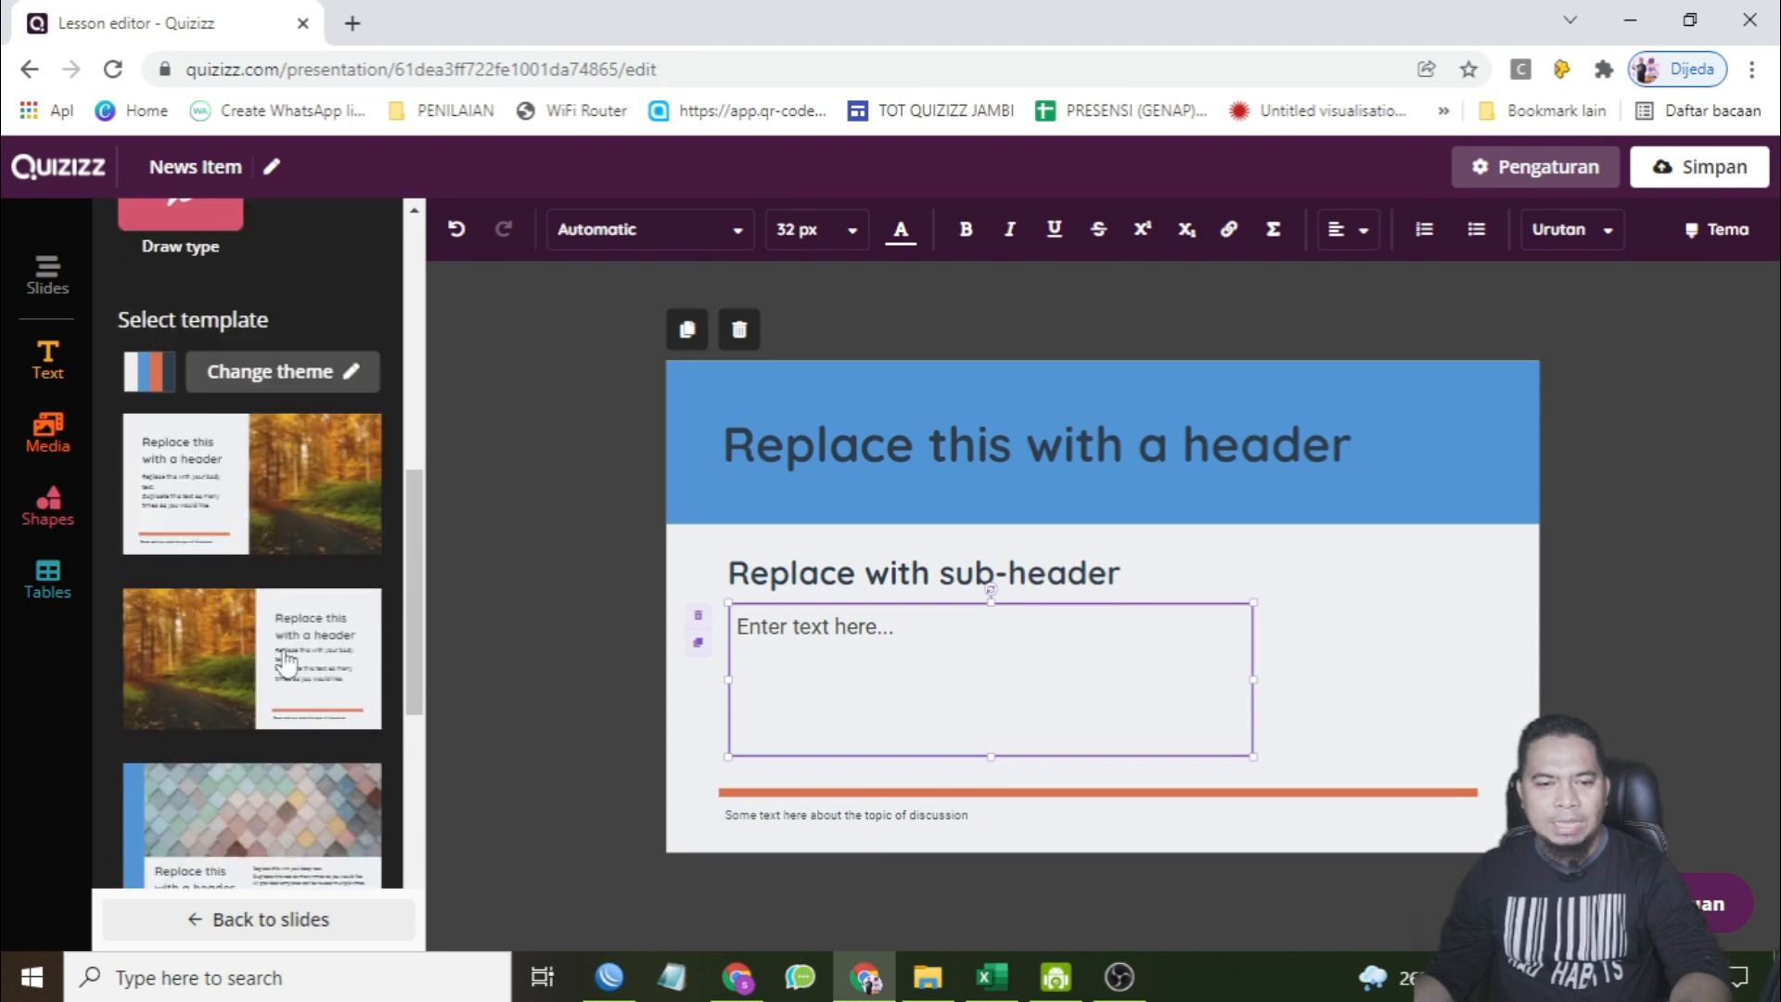
pyautogui.click(302, 480)
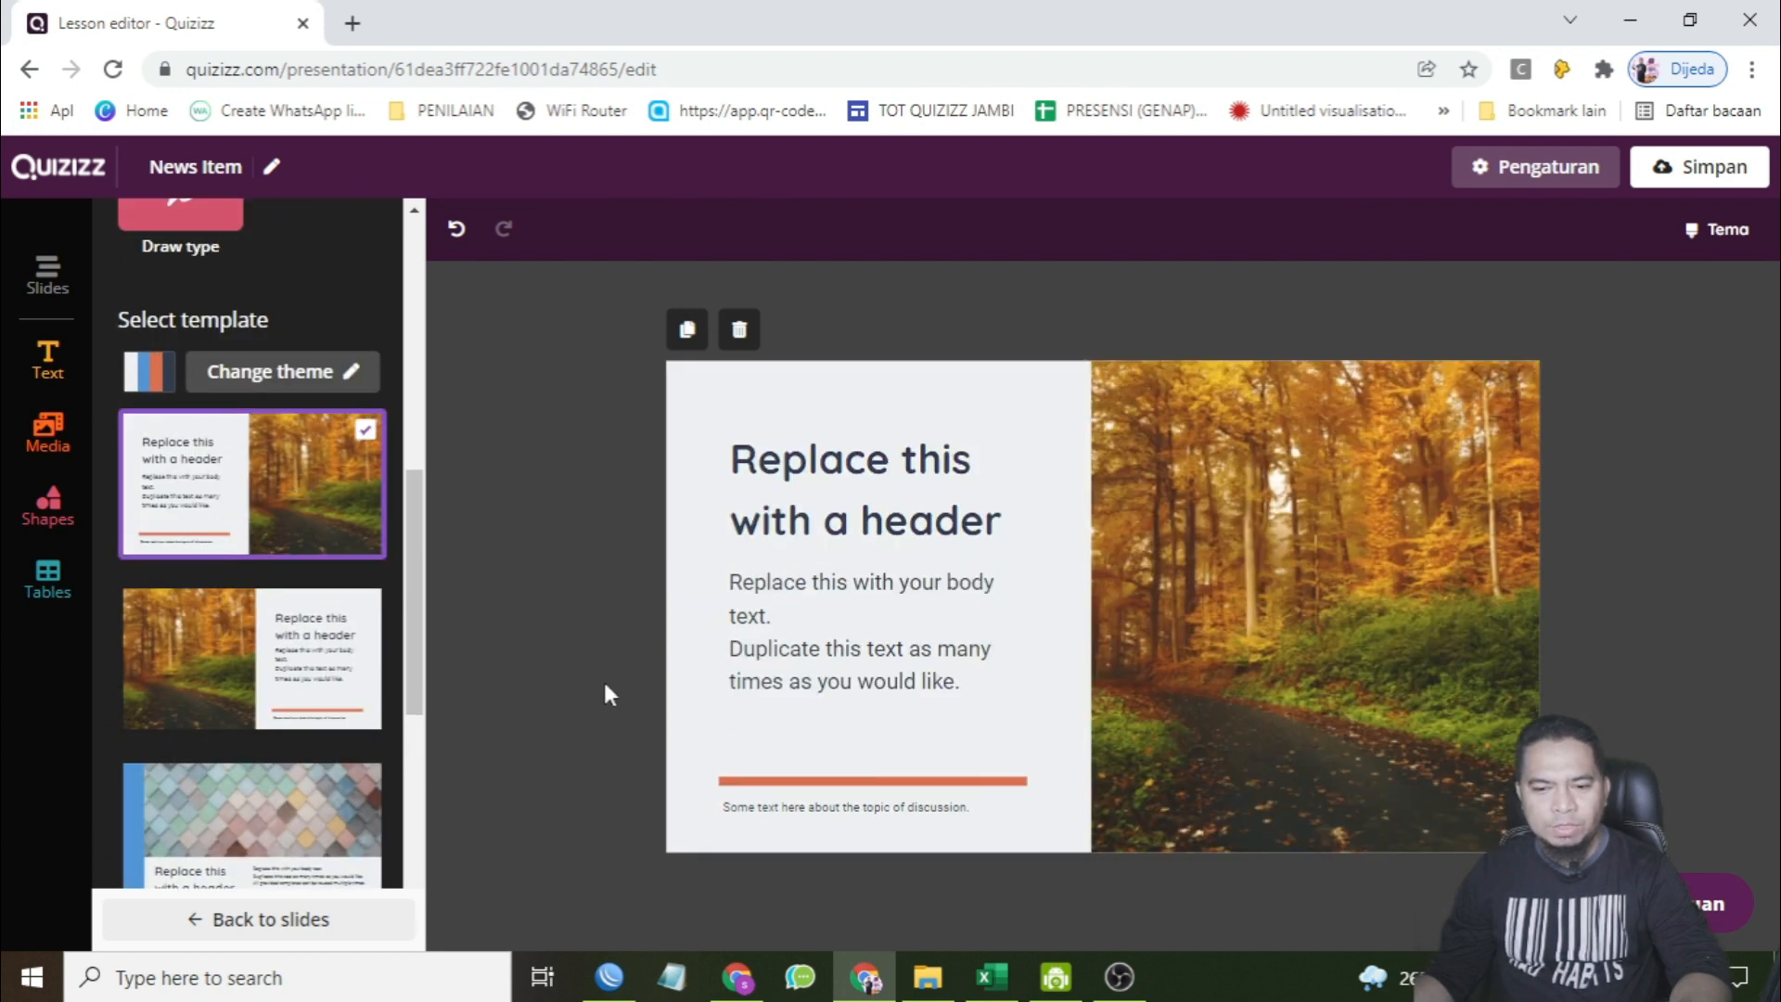
# - Delete the forest photo from slide 3 and search YouTube for "news item" videos to insert in its place
pyautogui.click(1392, 668)
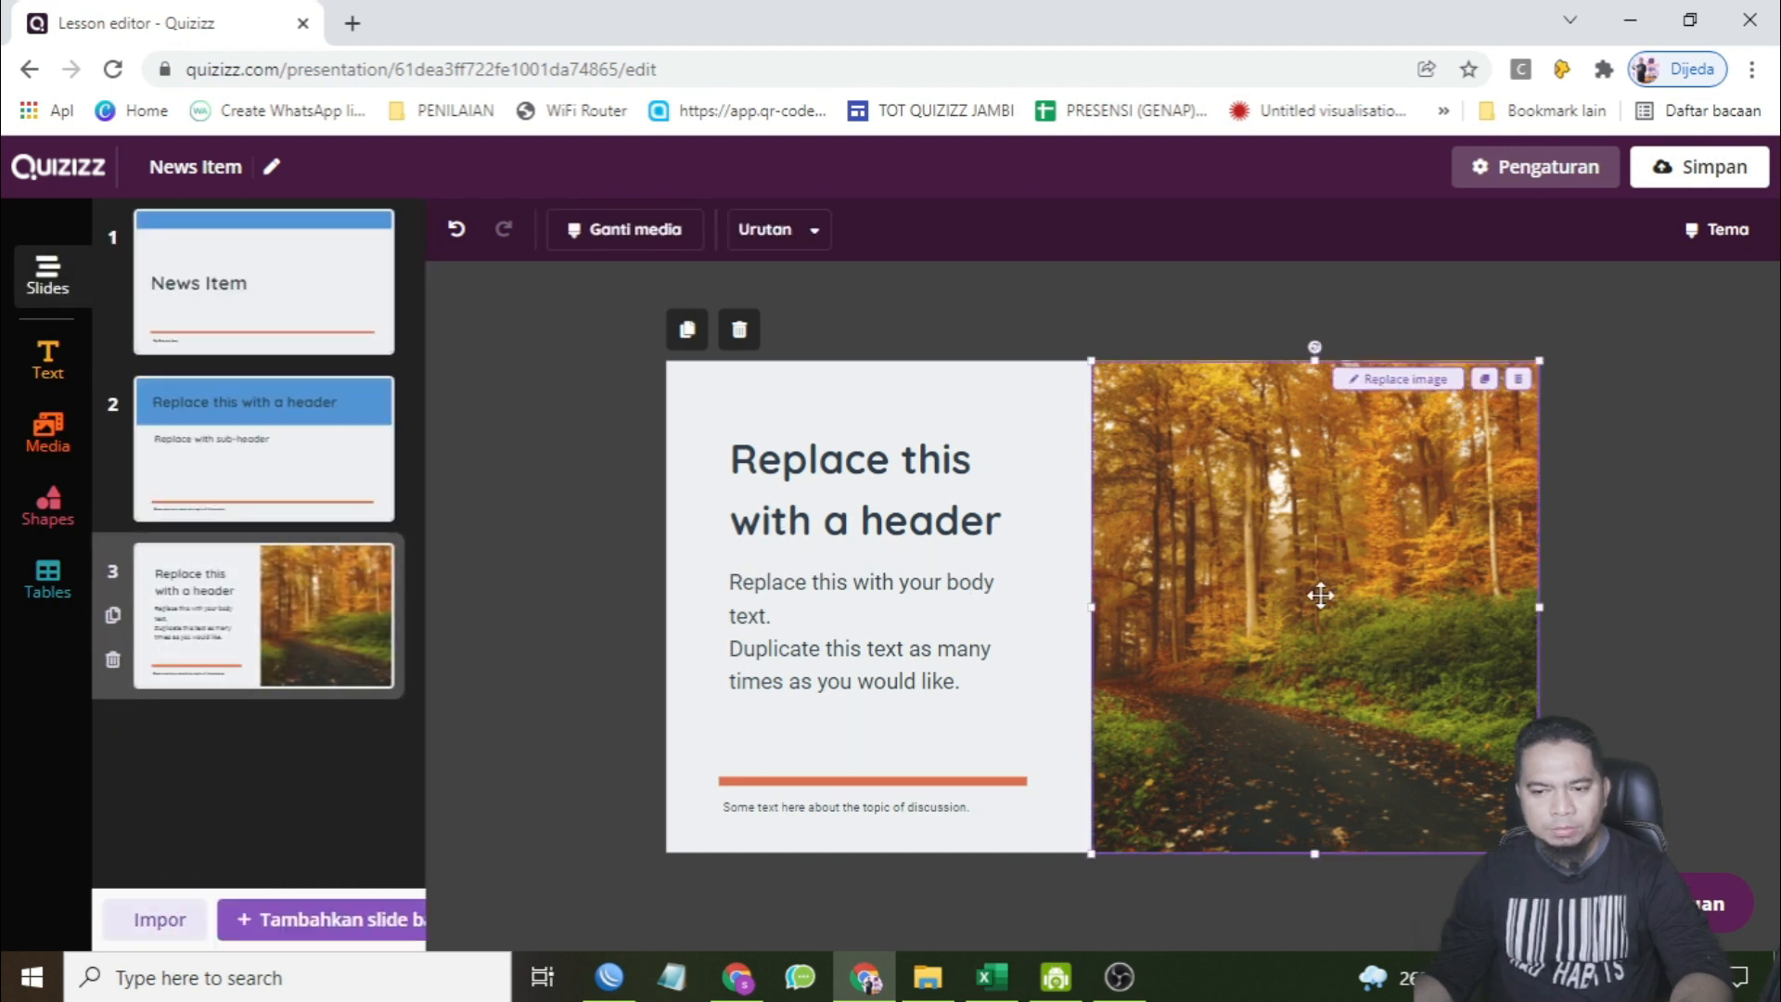
pyautogui.press('Delete')
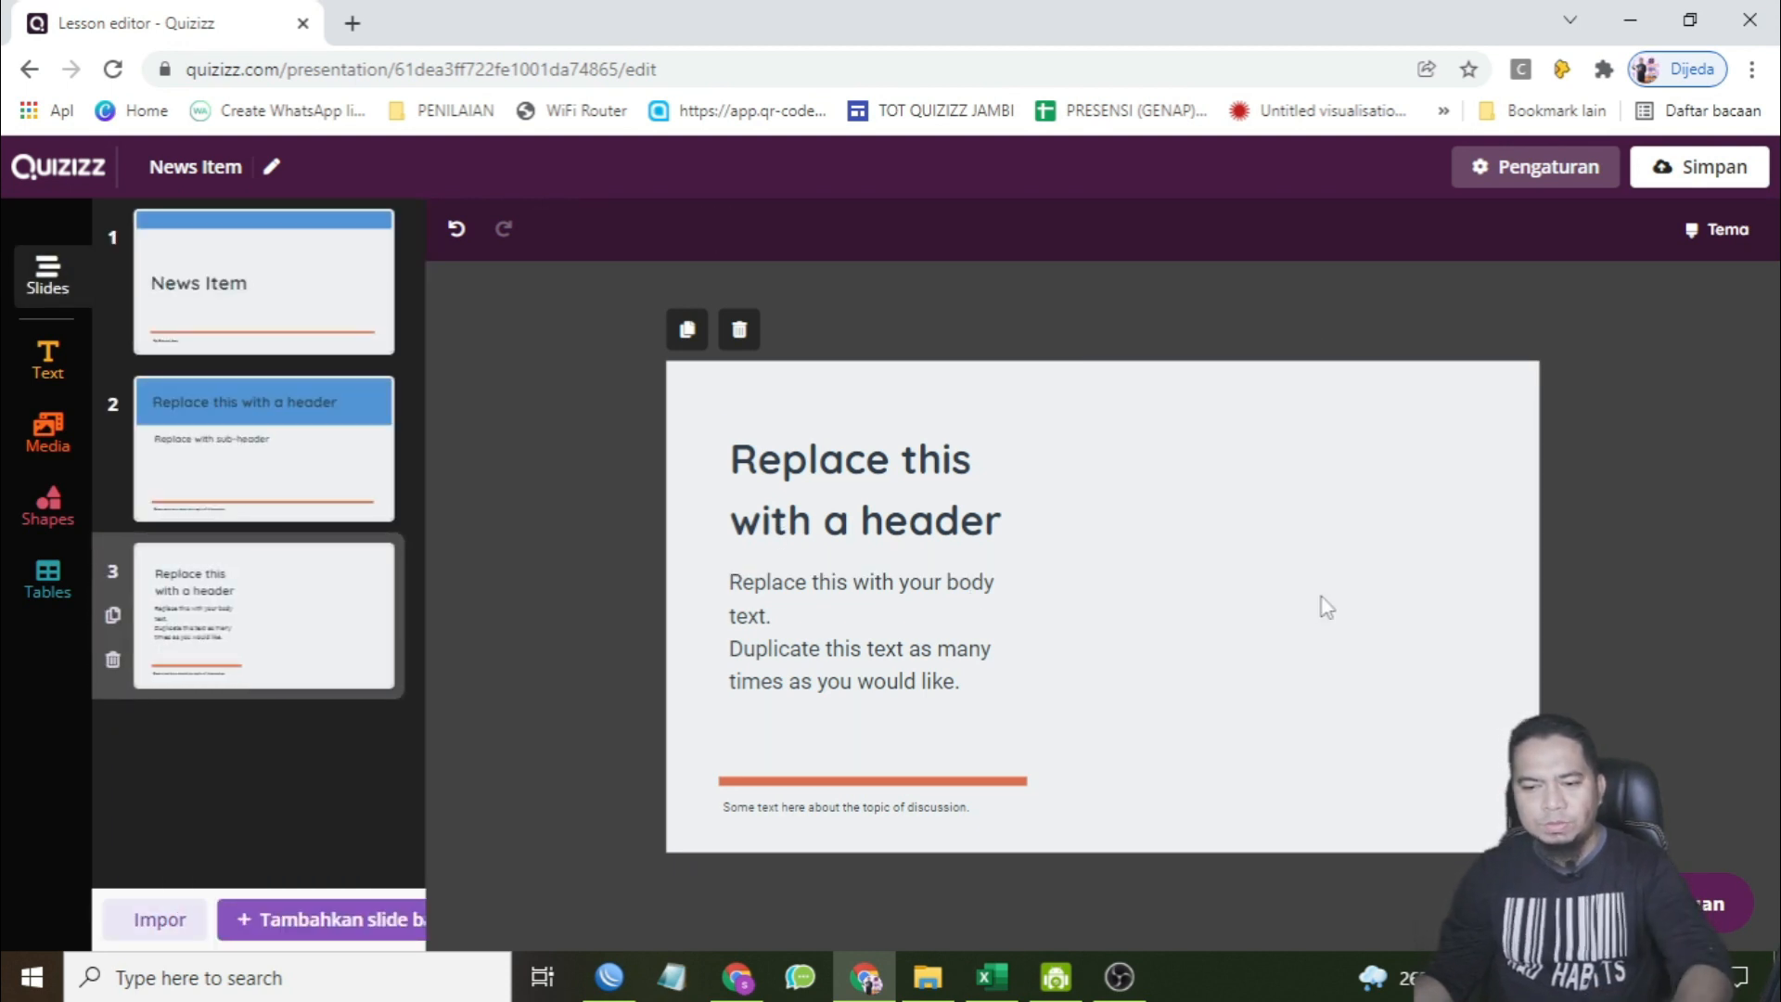
pyautogui.click(44, 436)
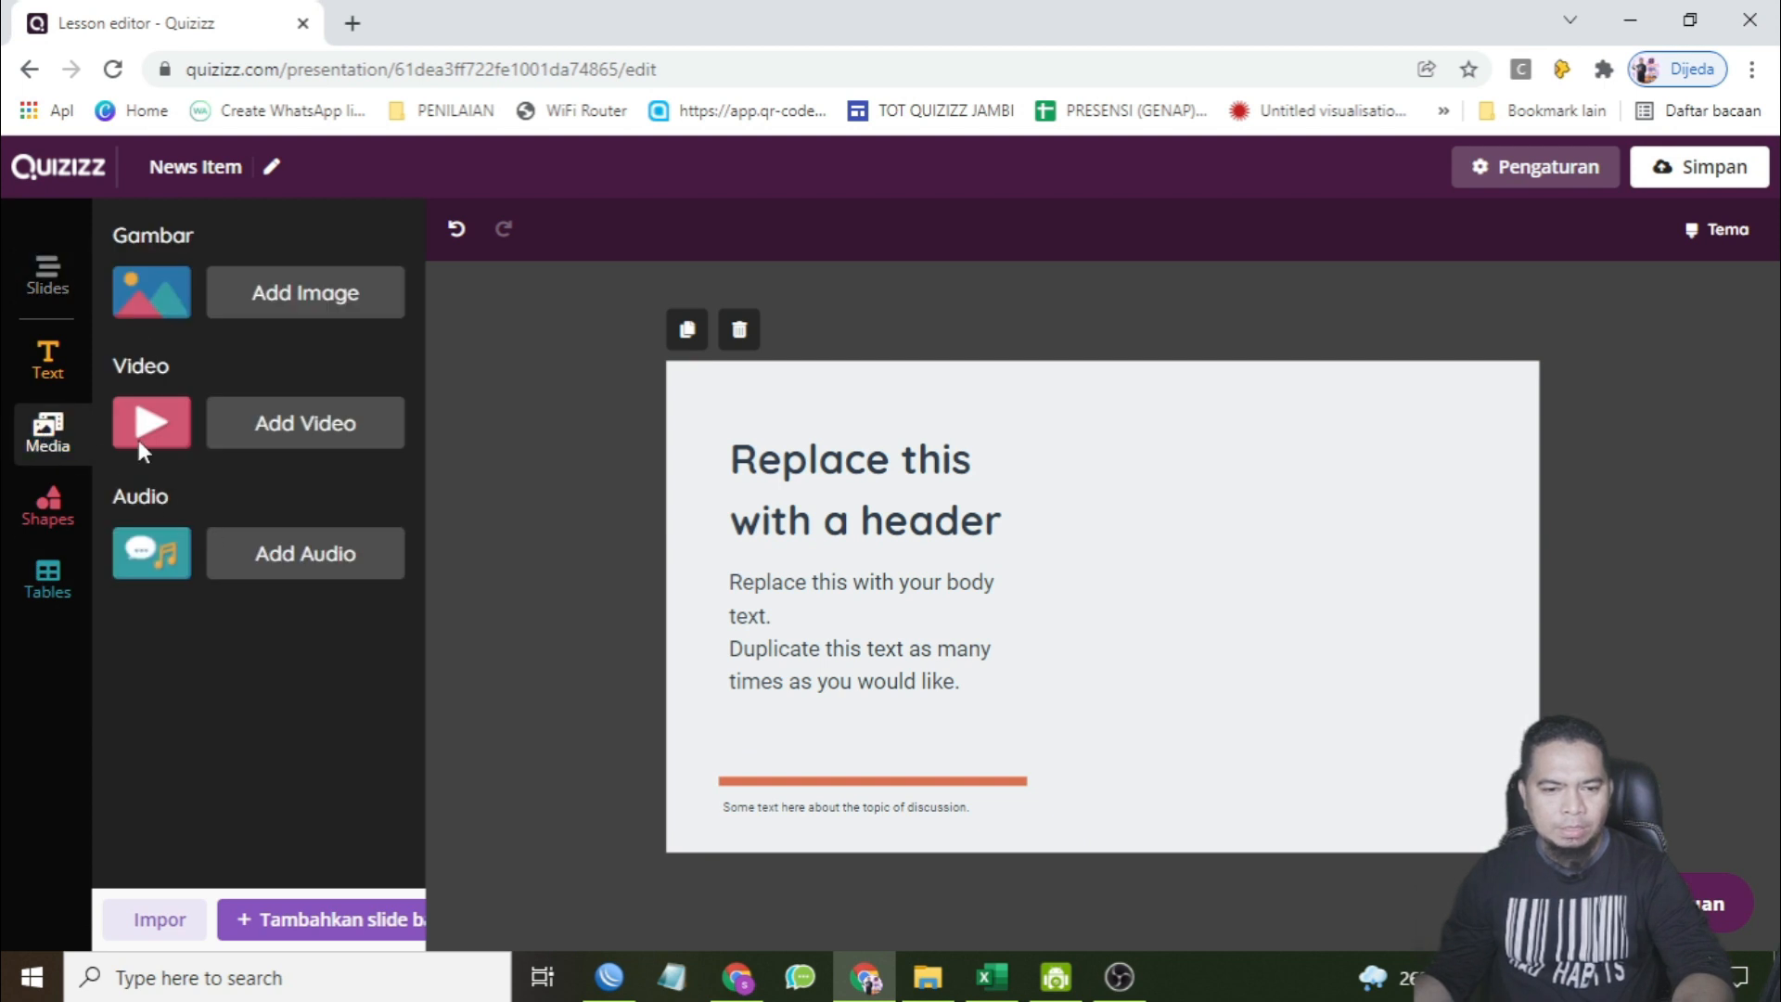
pyautogui.click(246, 419)
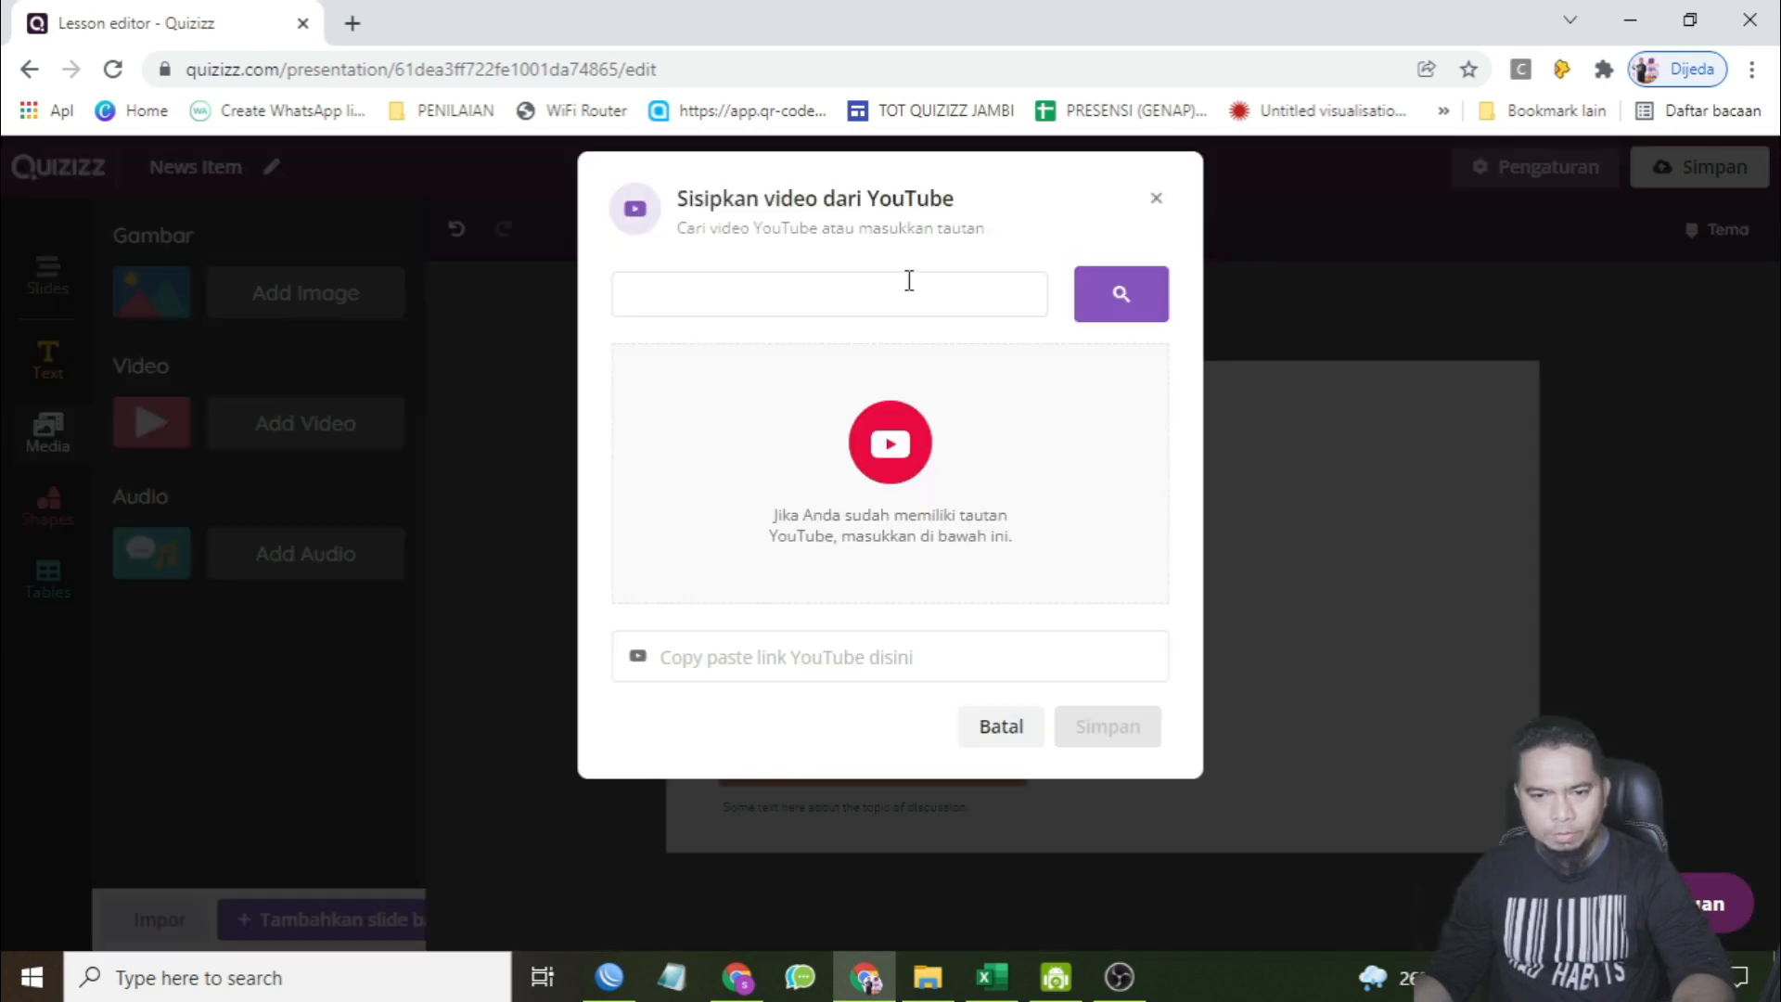
pyautogui.write('news item')
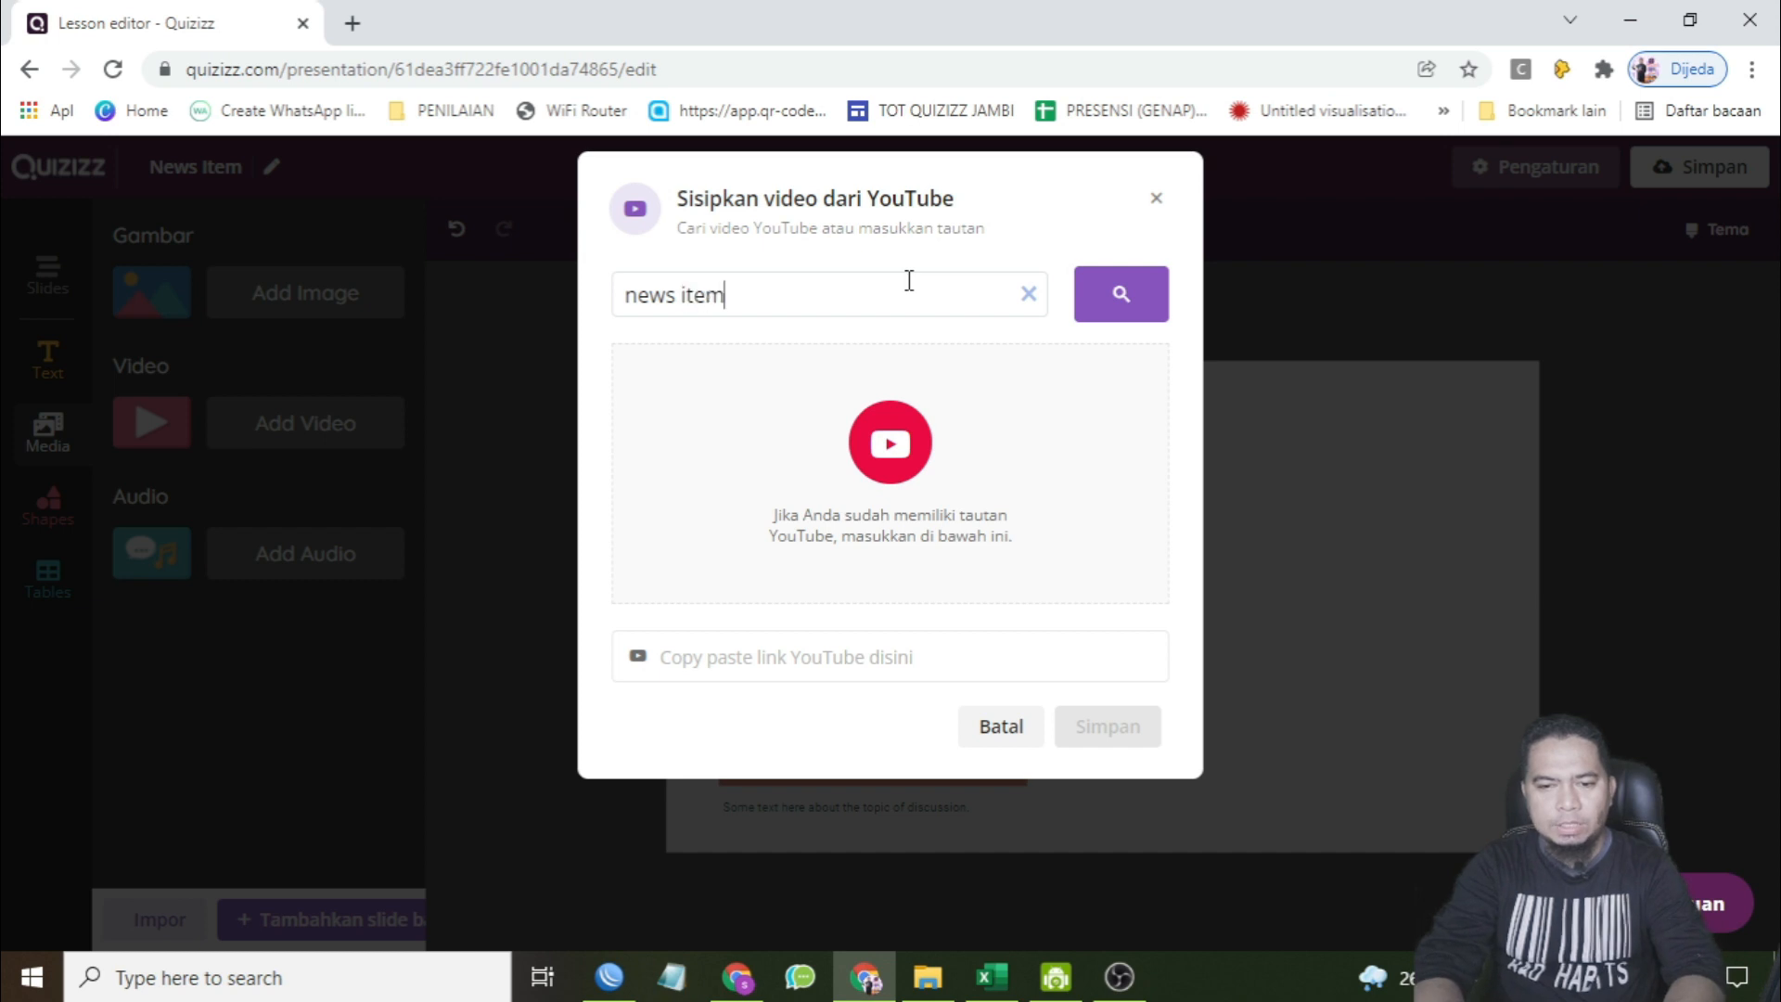
pyautogui.press('Return')
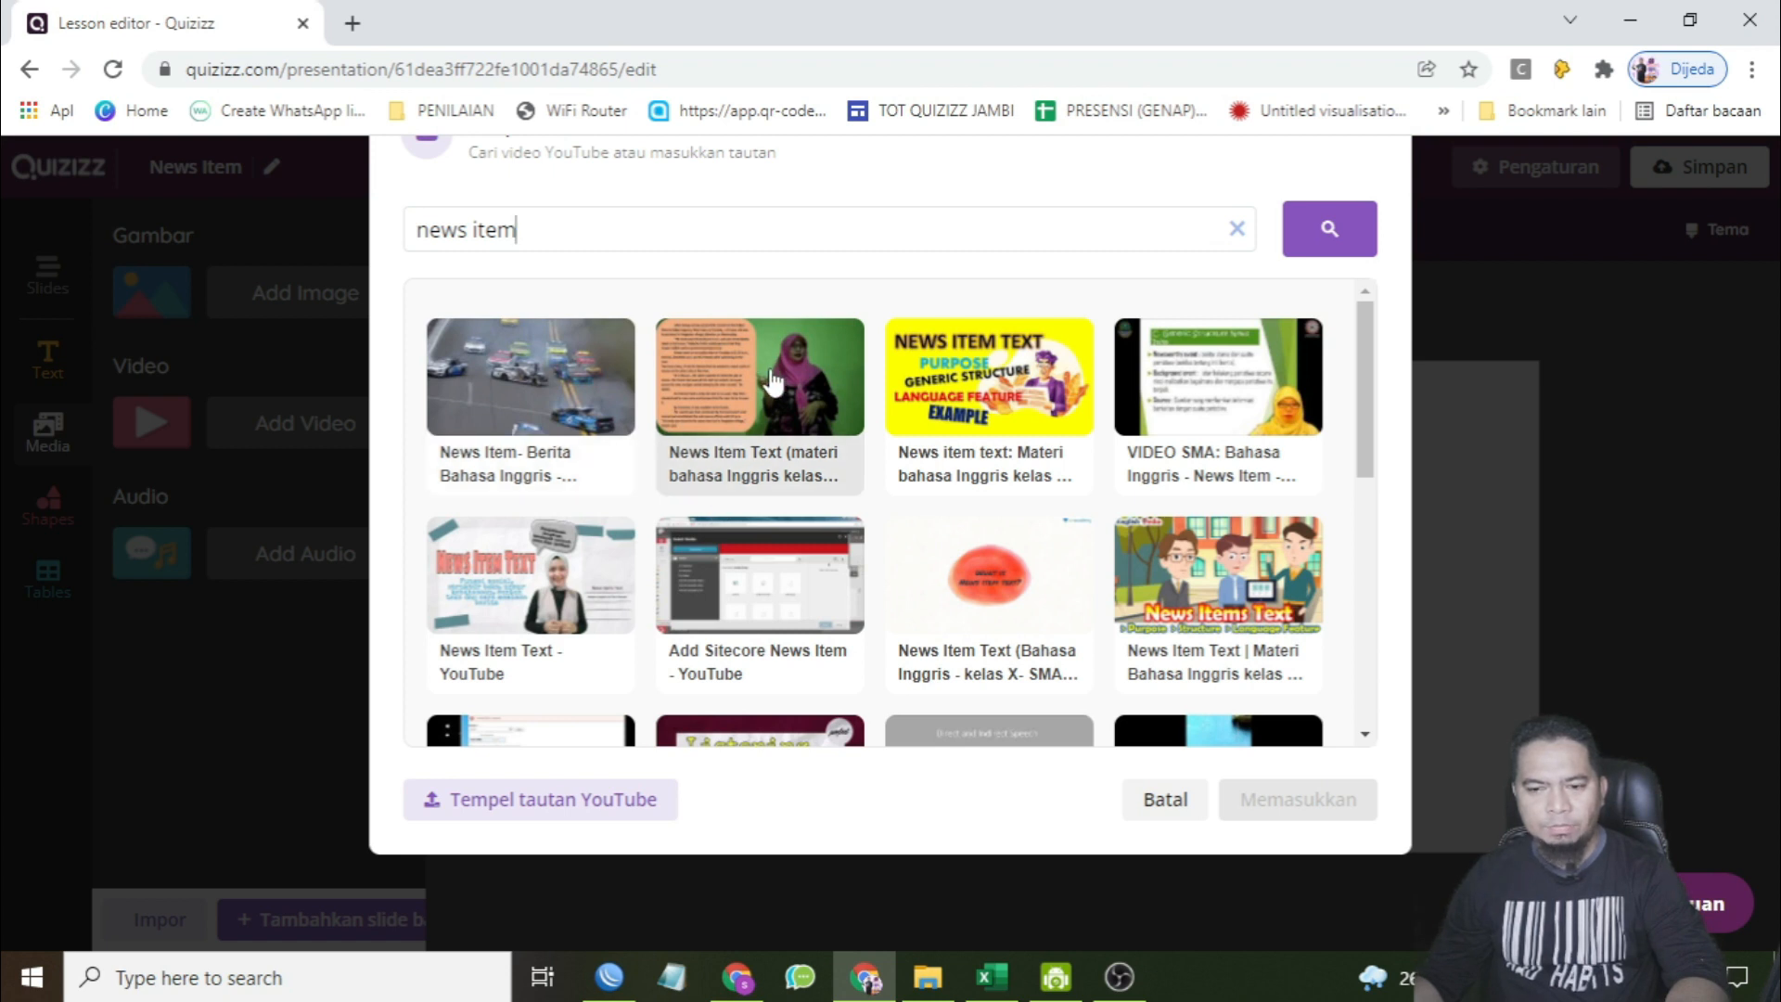
# - Choose the cartoon "News Item Text" video, trim its end to roughly the first quarter and insert it on slide 3
pyautogui.click(1203, 559)
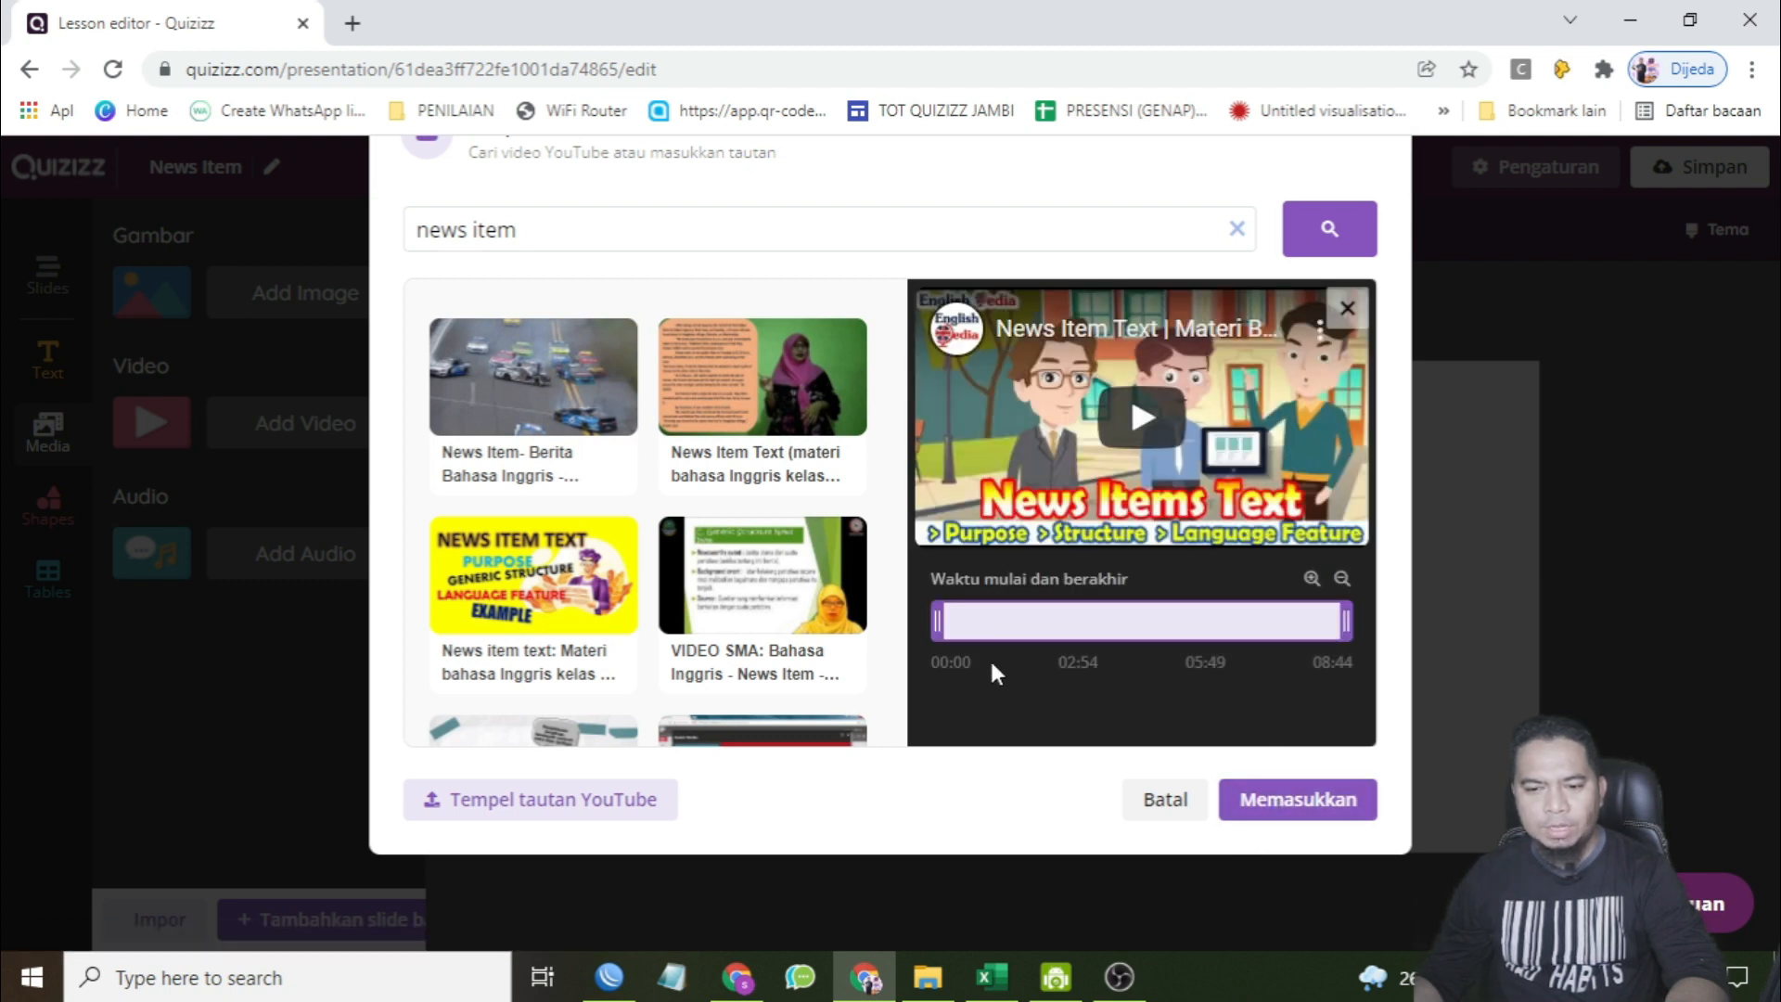
pyautogui.moveTo(1345, 620); pyautogui.dragTo(1041, 644)
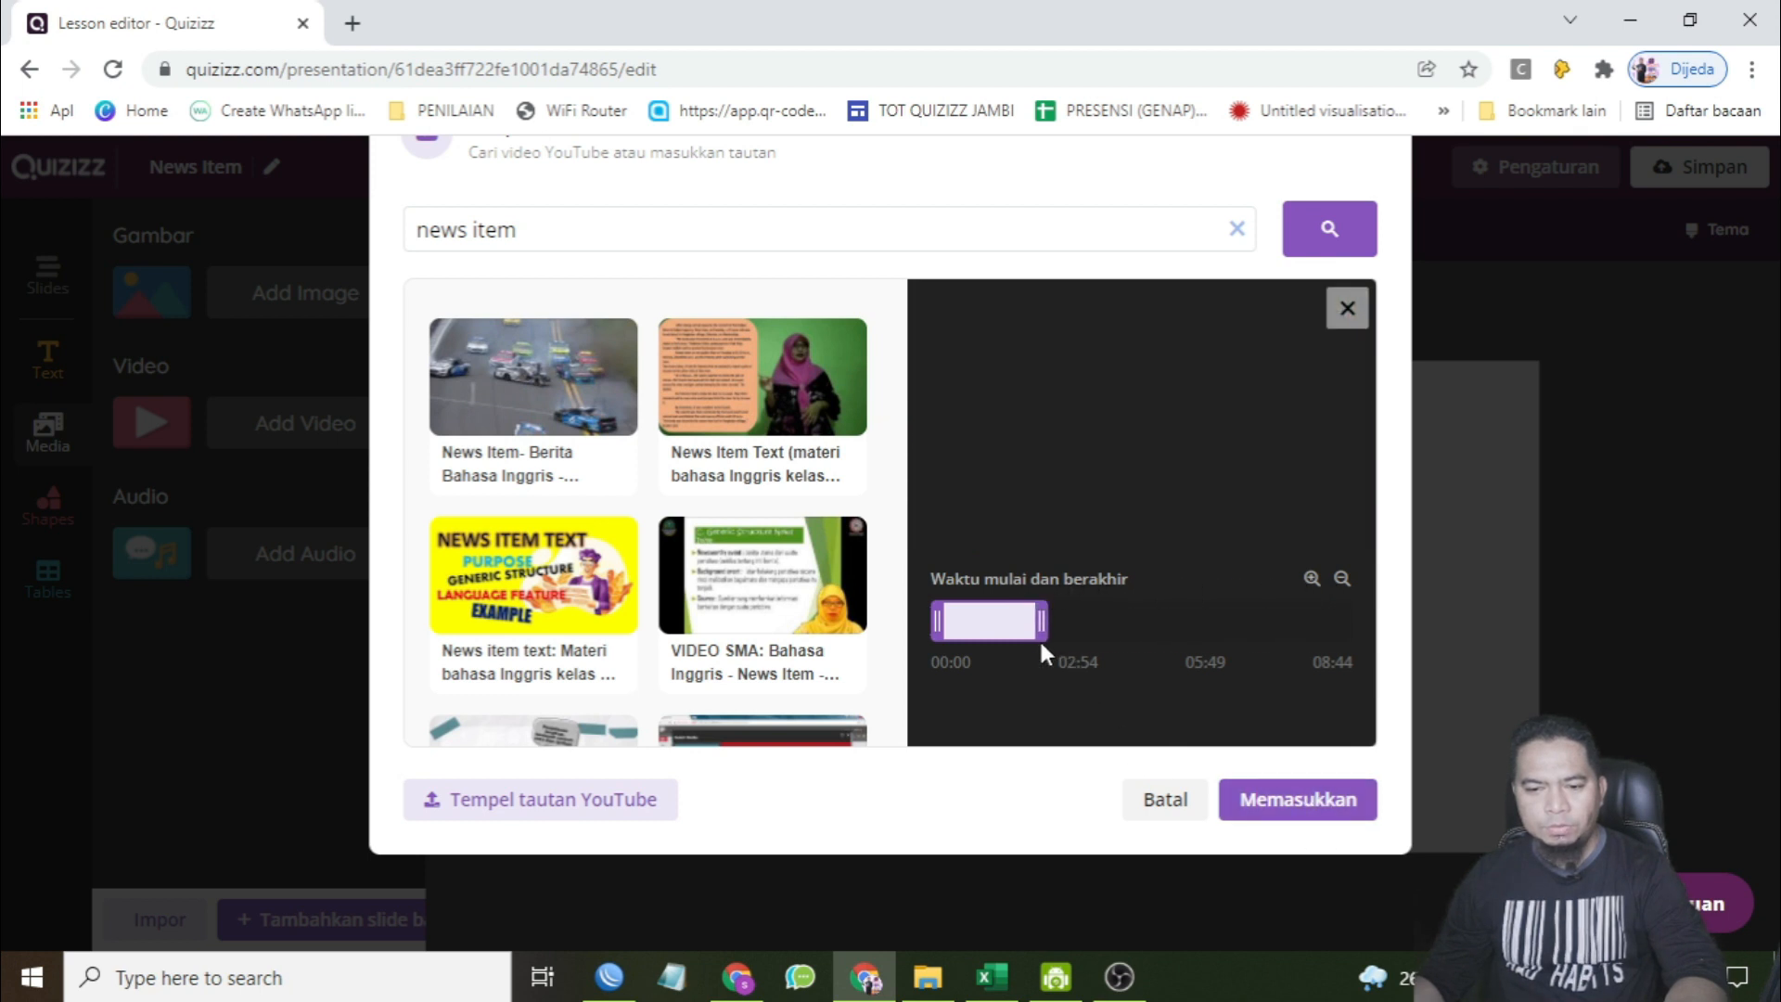
pyautogui.click(1277, 803)
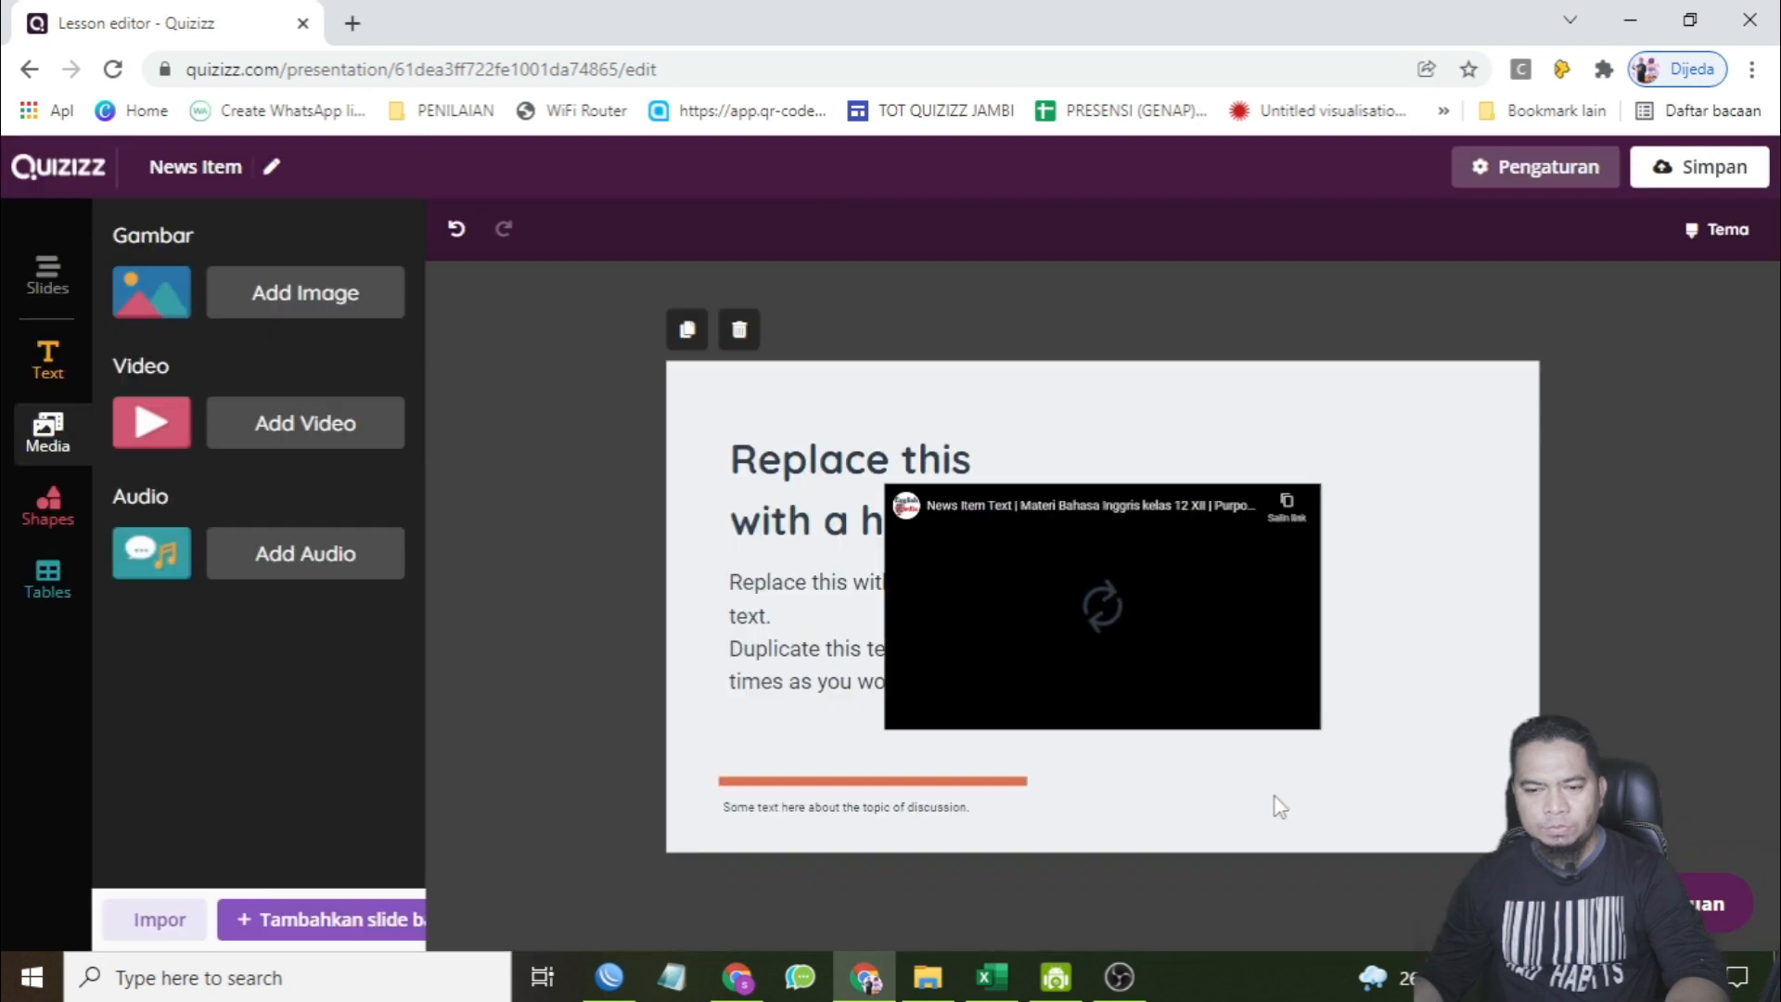
# - Move the video beside the text on slide 3 and enlarge it to fill the empty right half
pyautogui.moveTo(1345, 638); pyautogui.dragTo(1333, 591)
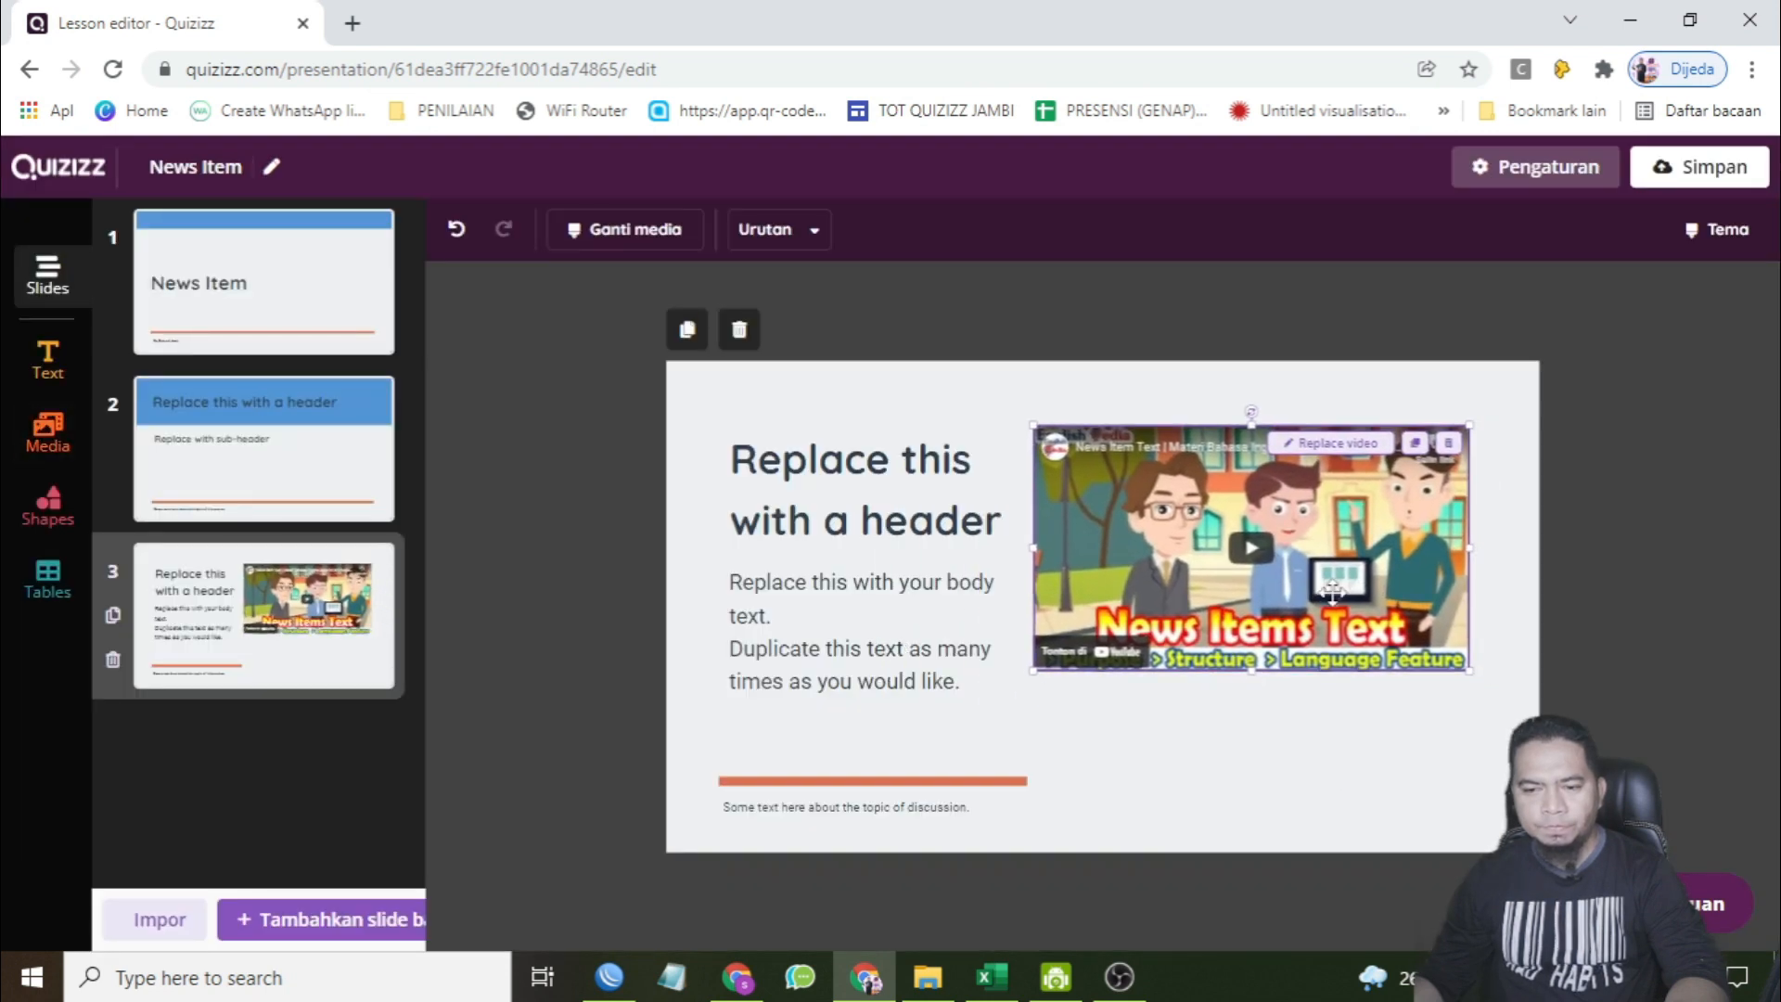
pyautogui.moveTo(1464, 676); pyautogui.dragTo(1507, 753)
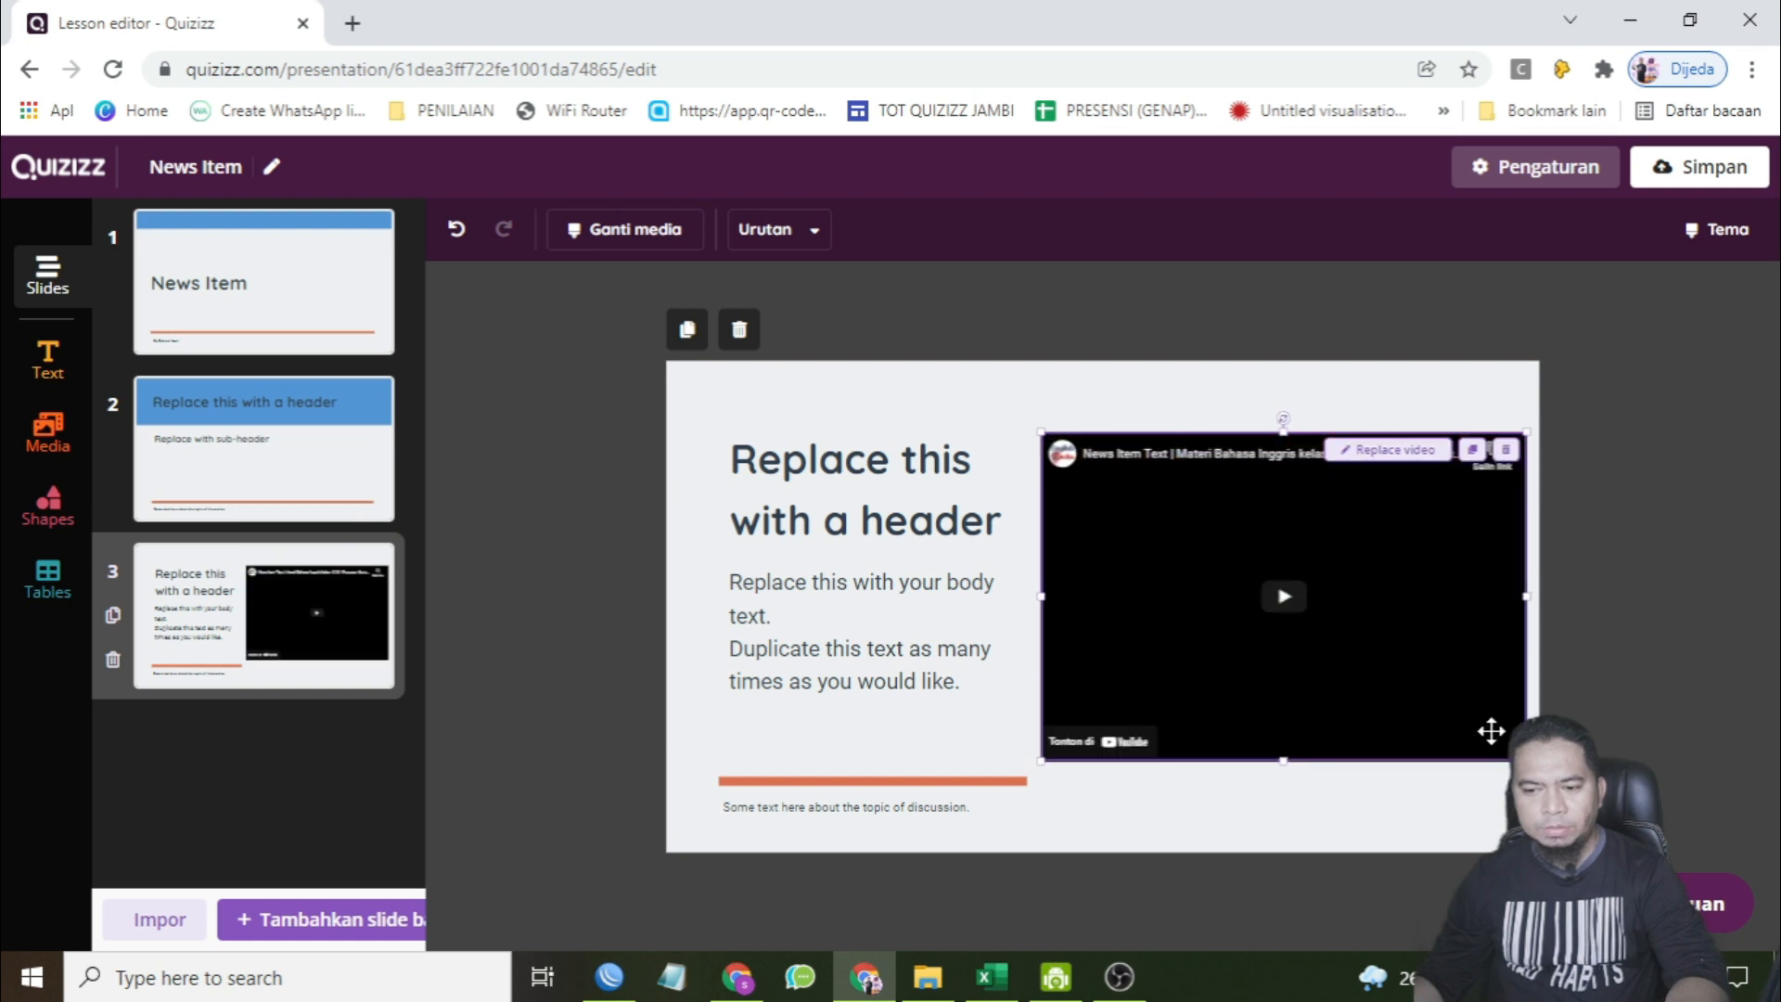
pyautogui.click(1178, 891)
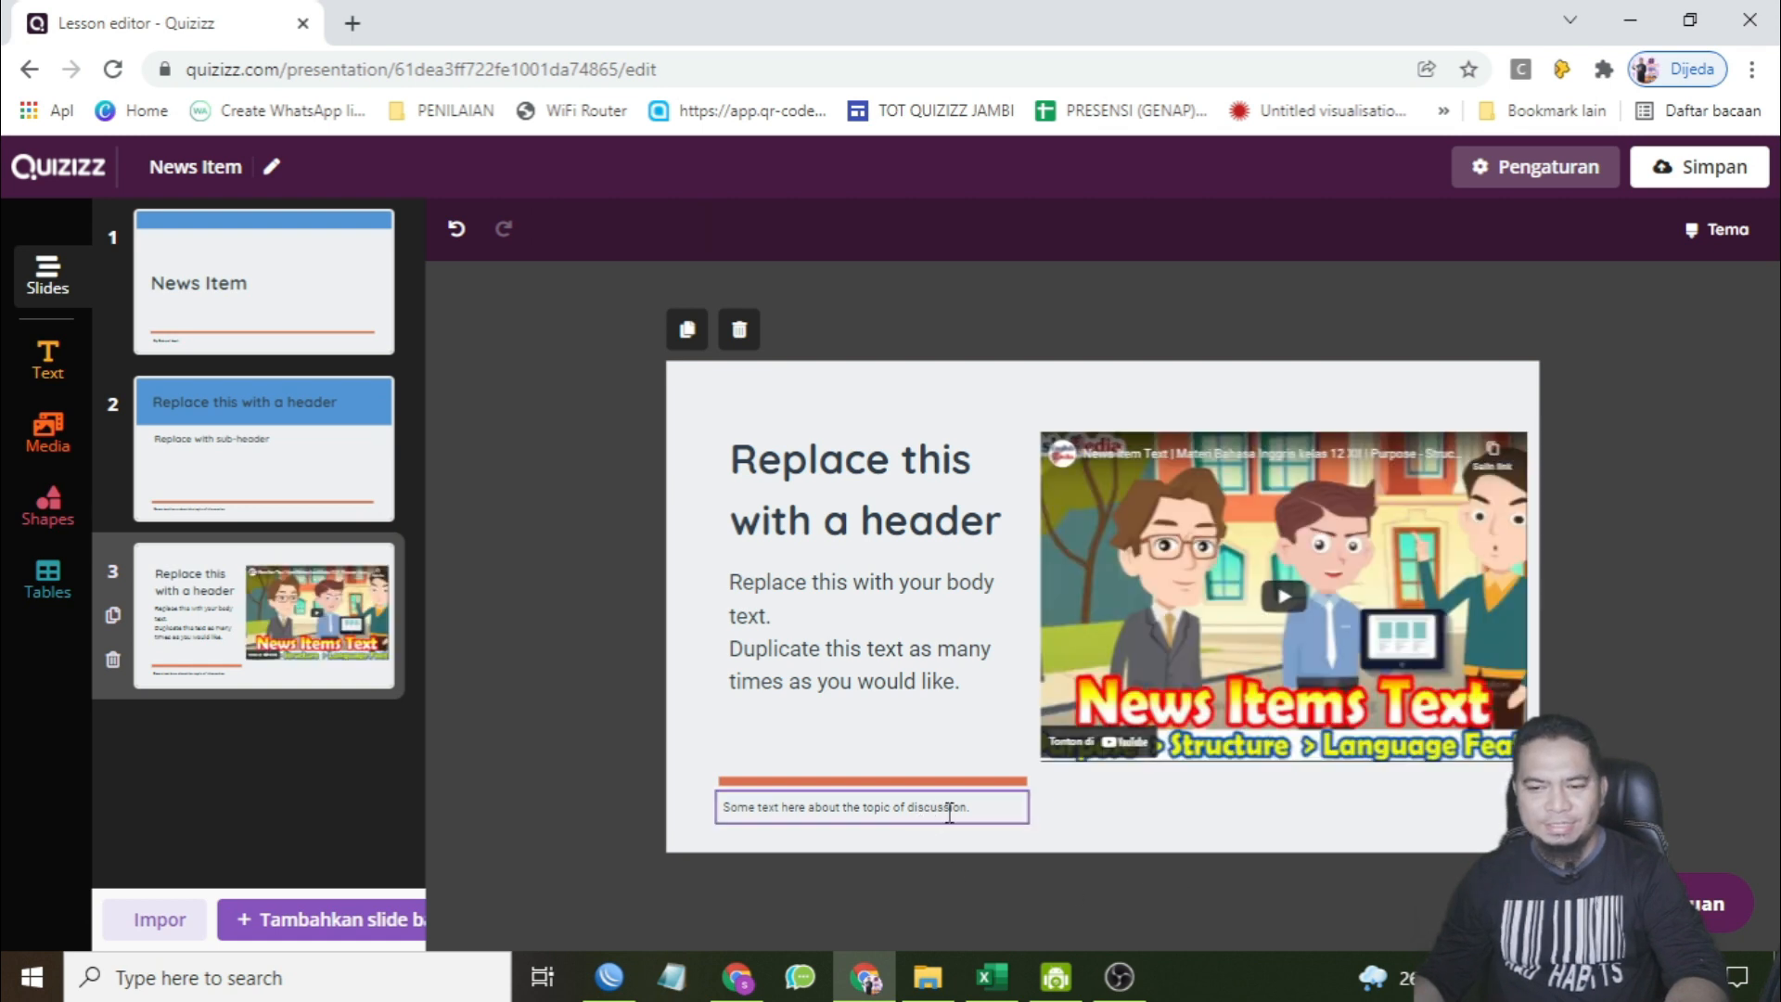
# - Add a fourth slide of the Text & media type with the same forest-photo template and return to the slide list
pyautogui.click(318, 917)
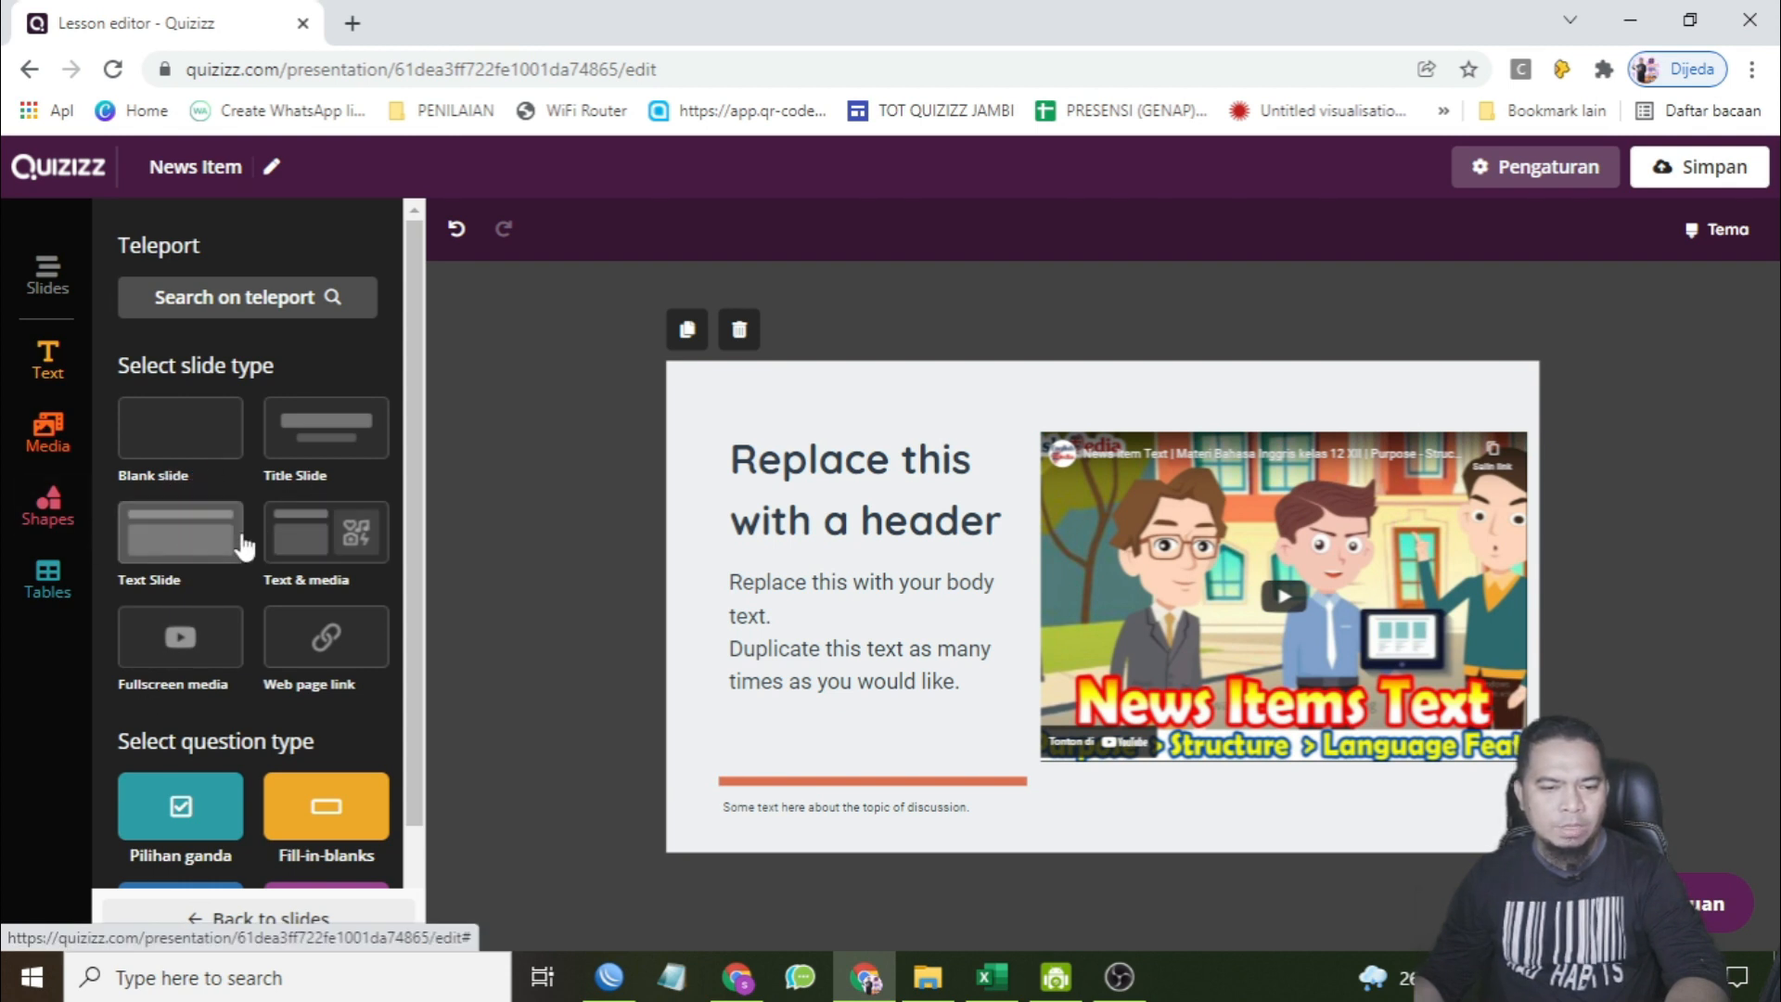
pyautogui.click(292, 538)
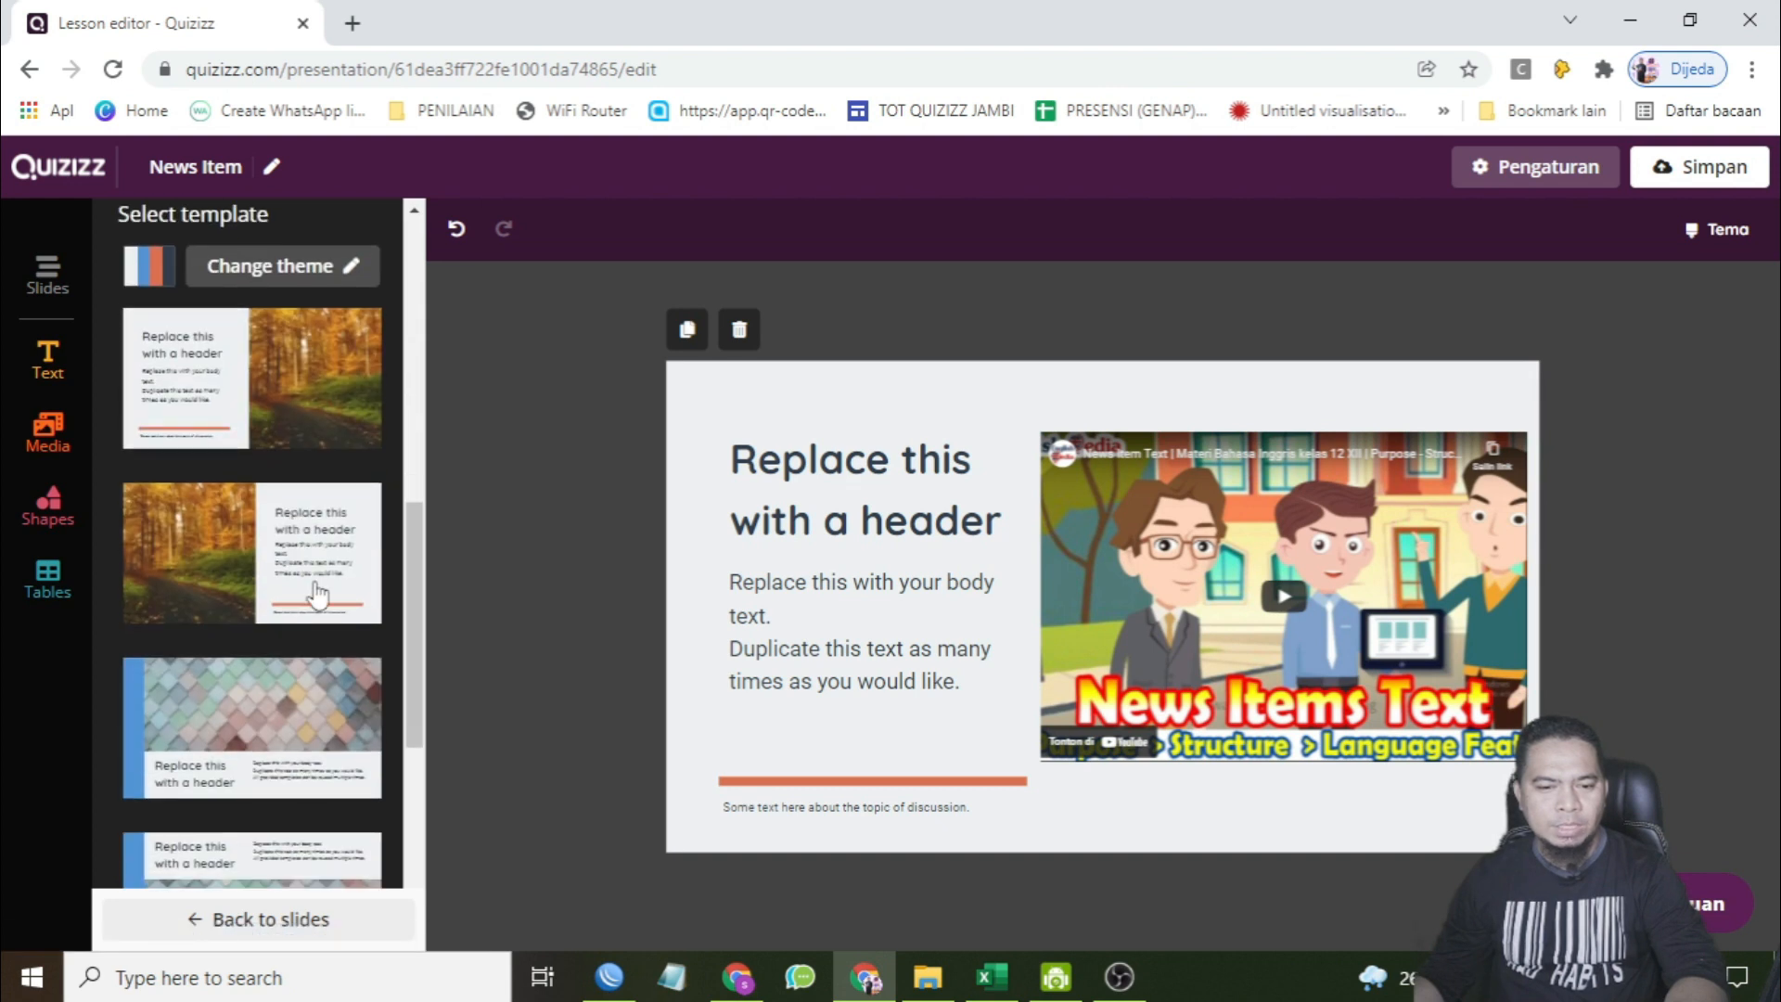
pyautogui.scroll(3, 319, 595)
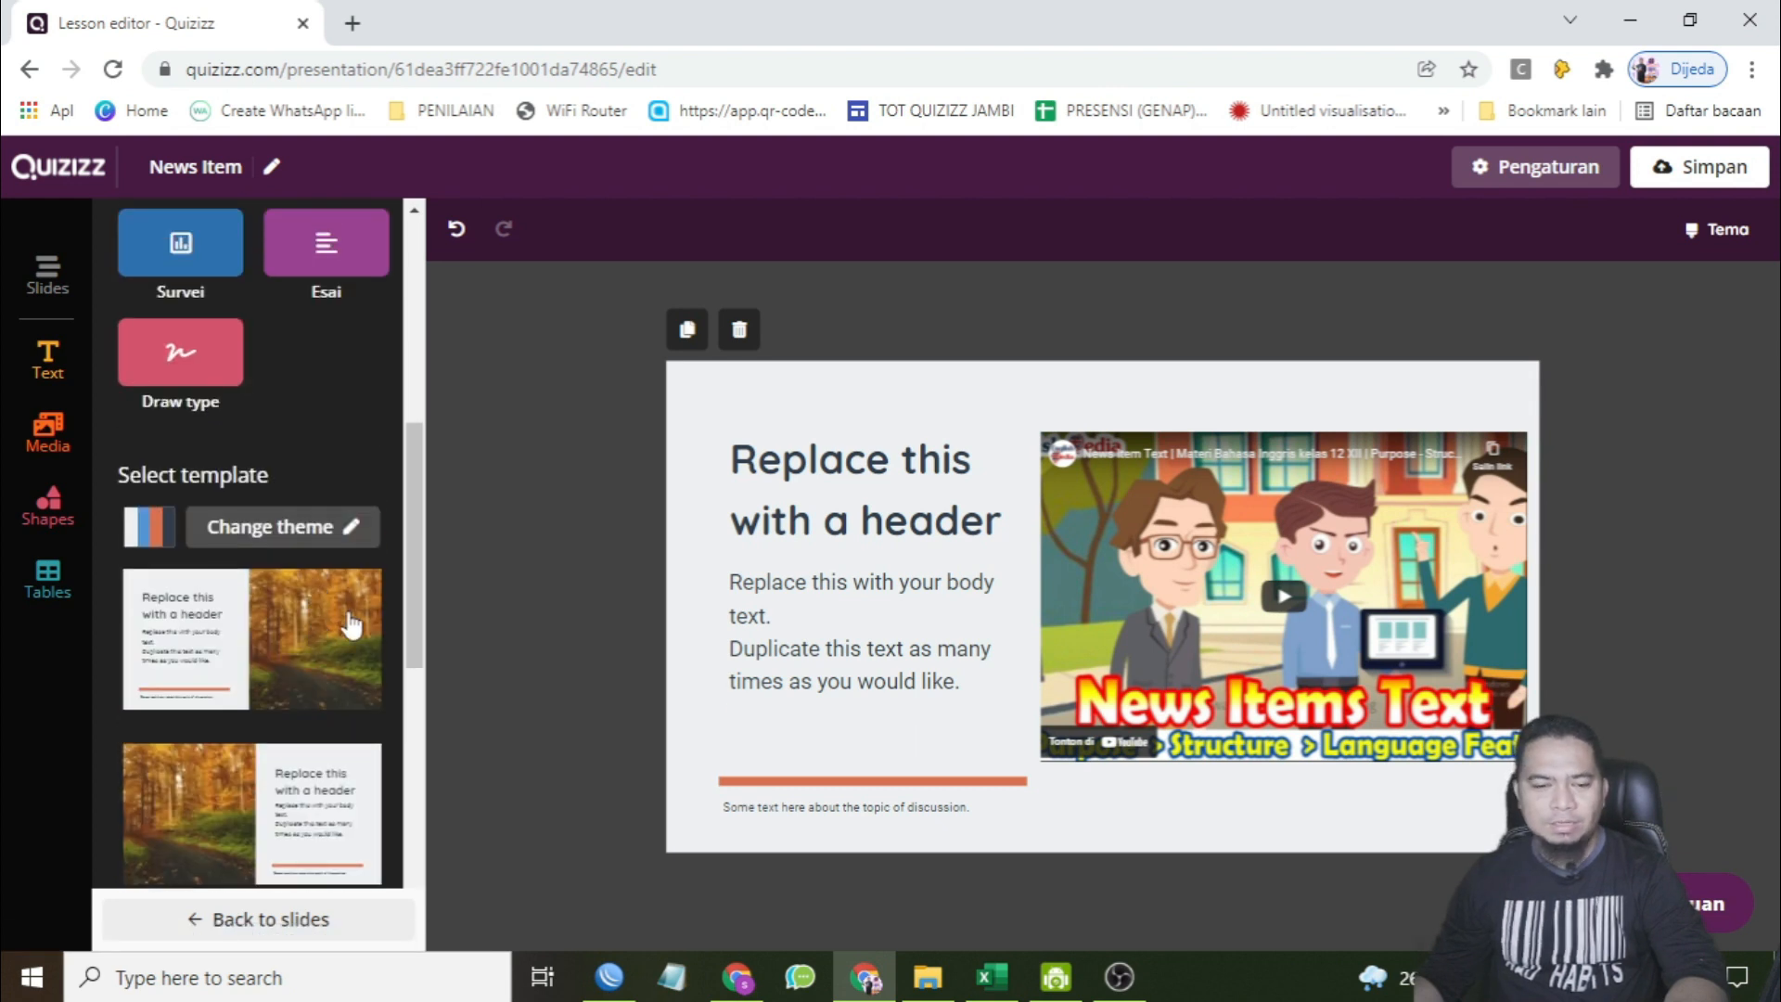
pyautogui.scroll(-1, 351, 628)
pyautogui.click(246, 510)
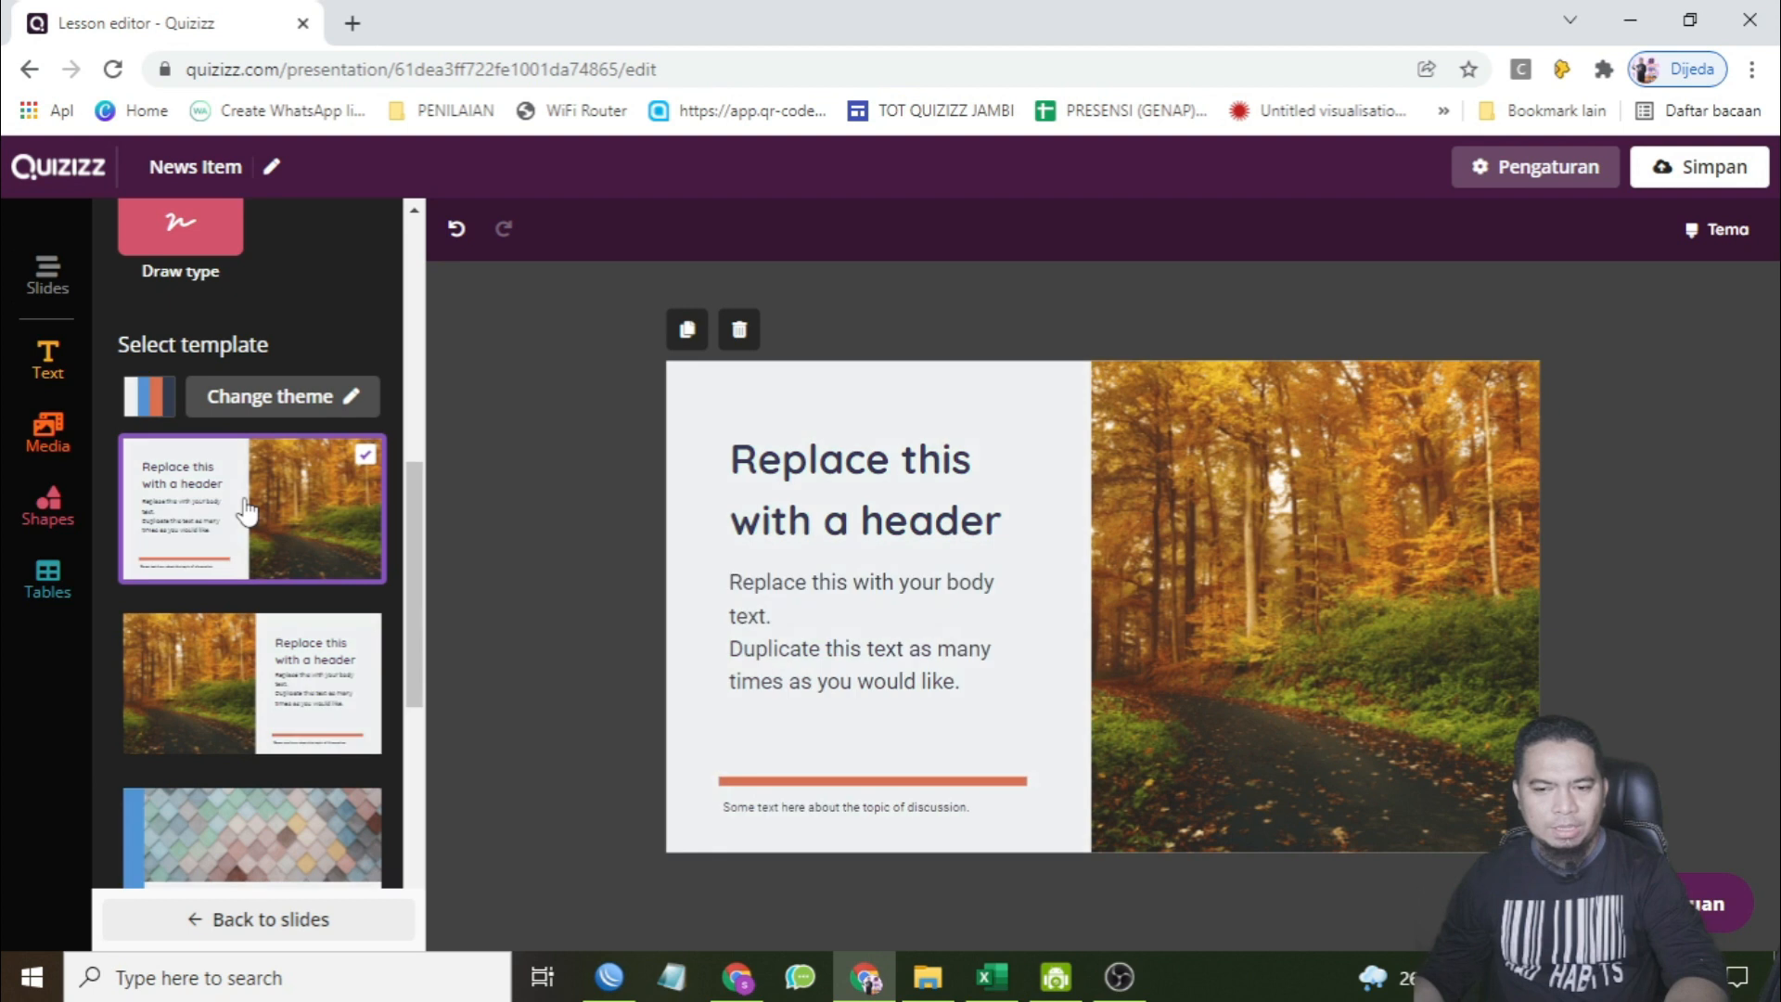
pyautogui.scroll(-5, 374, 691)
pyautogui.scroll(5, 374, 691)
pyautogui.click(211, 923)
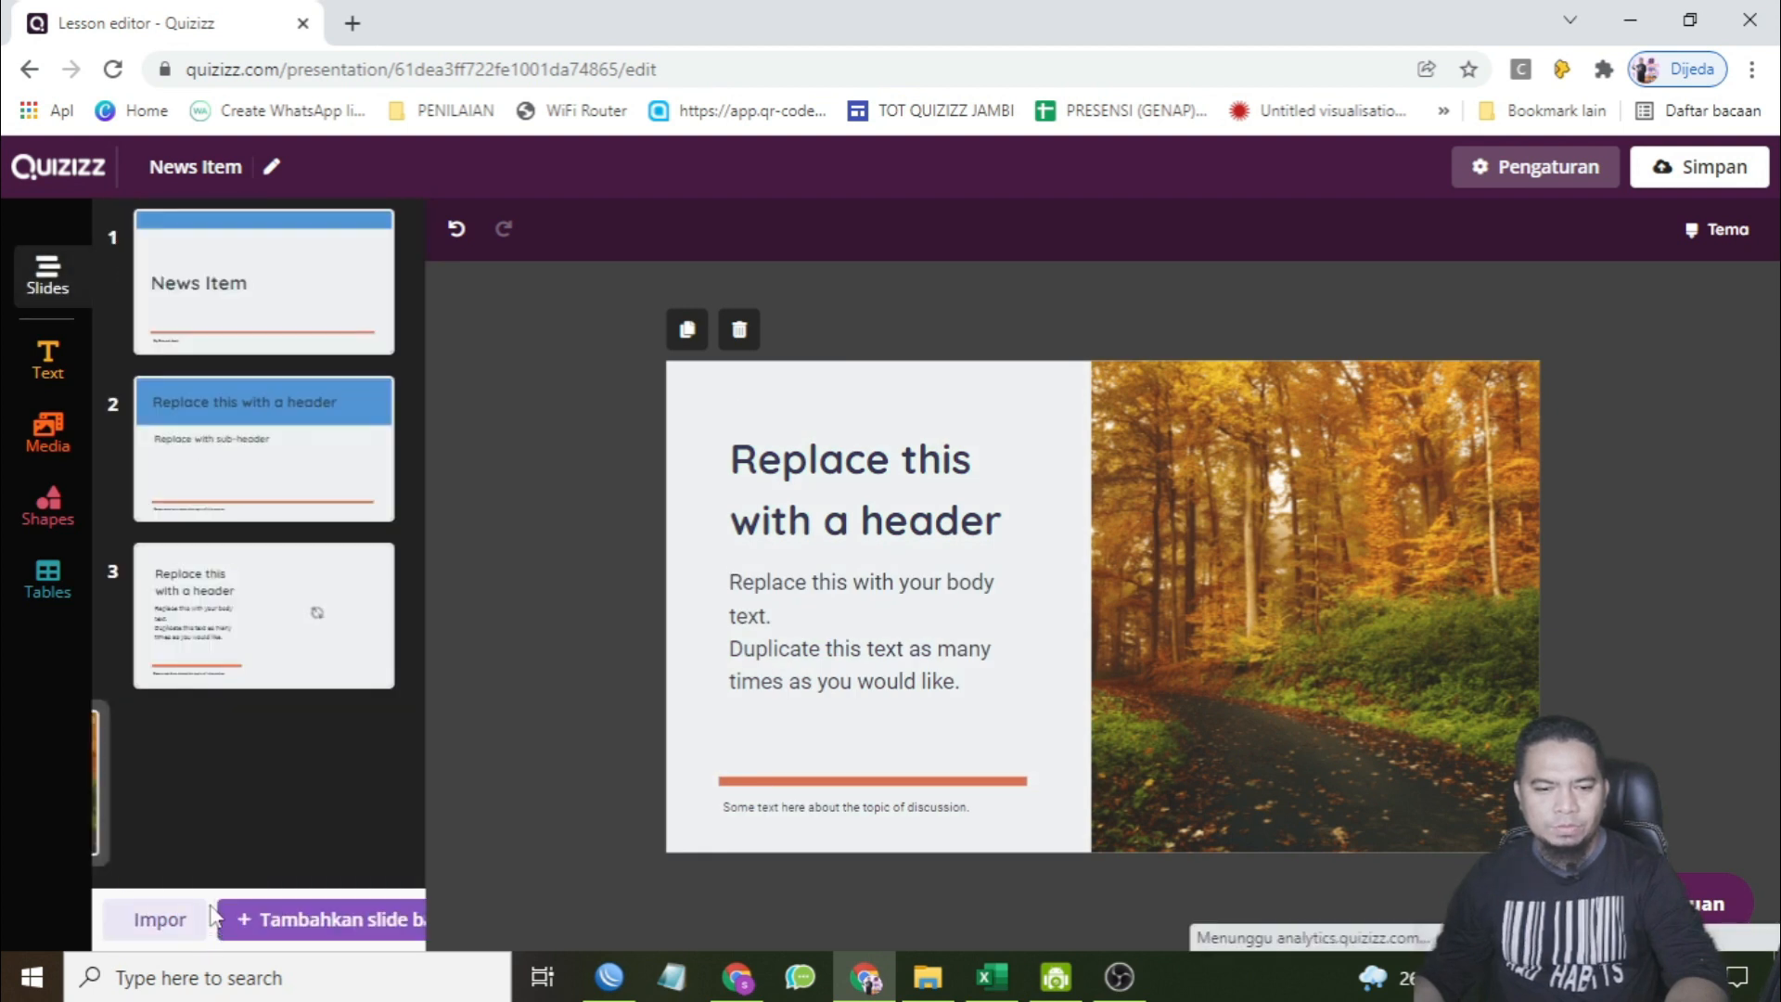
# - Delete the forest photo from slide 4
pyautogui.click(302, 310)
pyautogui.click(311, 419)
pyautogui.click(266, 780)
pyautogui.click(51, 508)
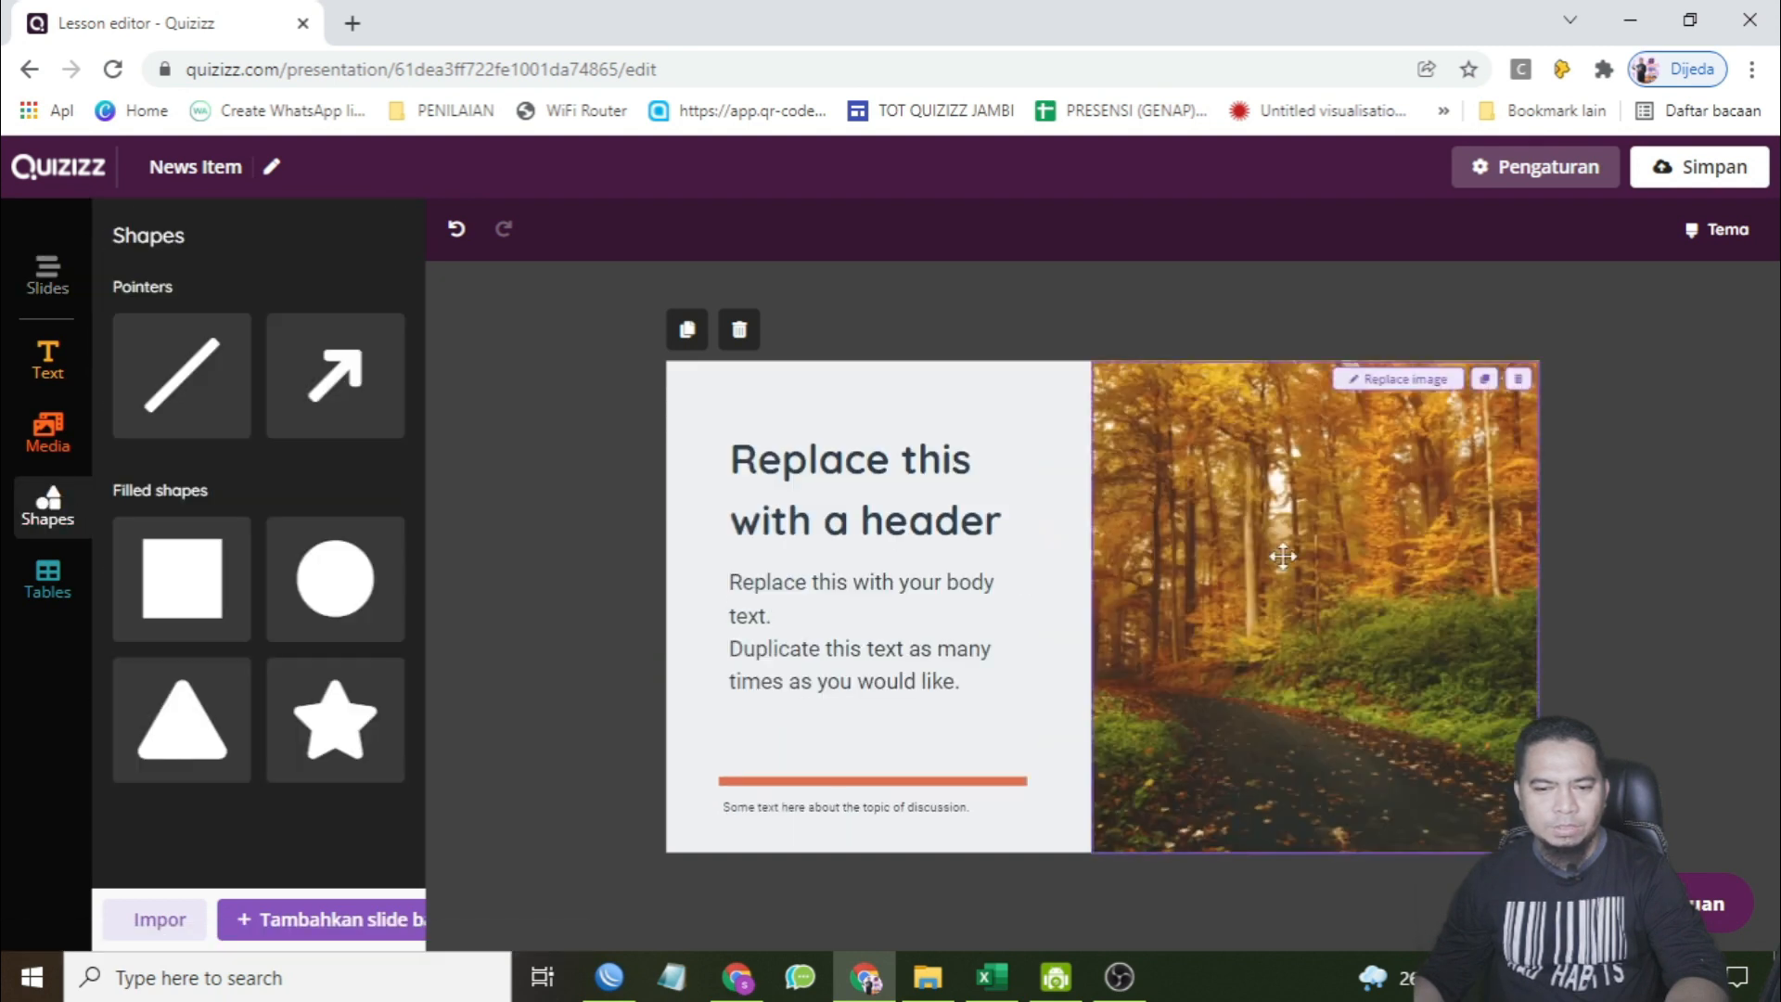
pyautogui.click(1317, 555)
pyautogui.press('Delete')
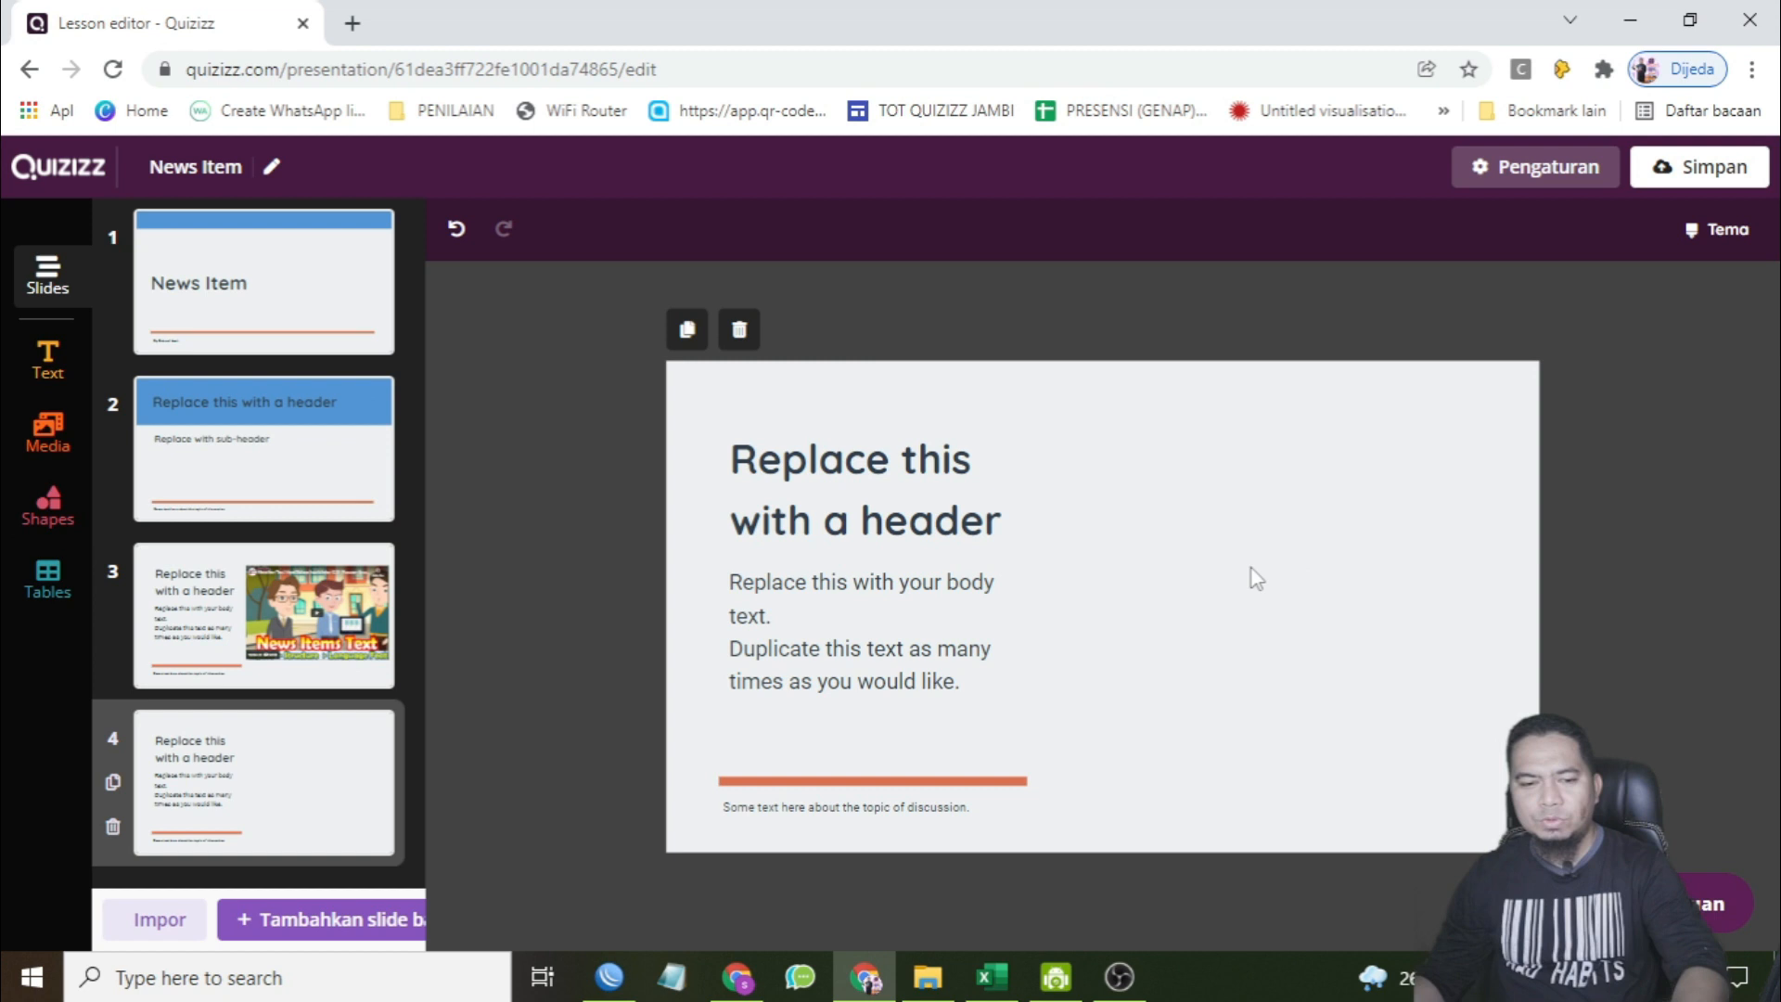
# - Add a square and a circle to slide 4 and place them side by side at the top of the area beside the header
pyautogui.click(52, 510)
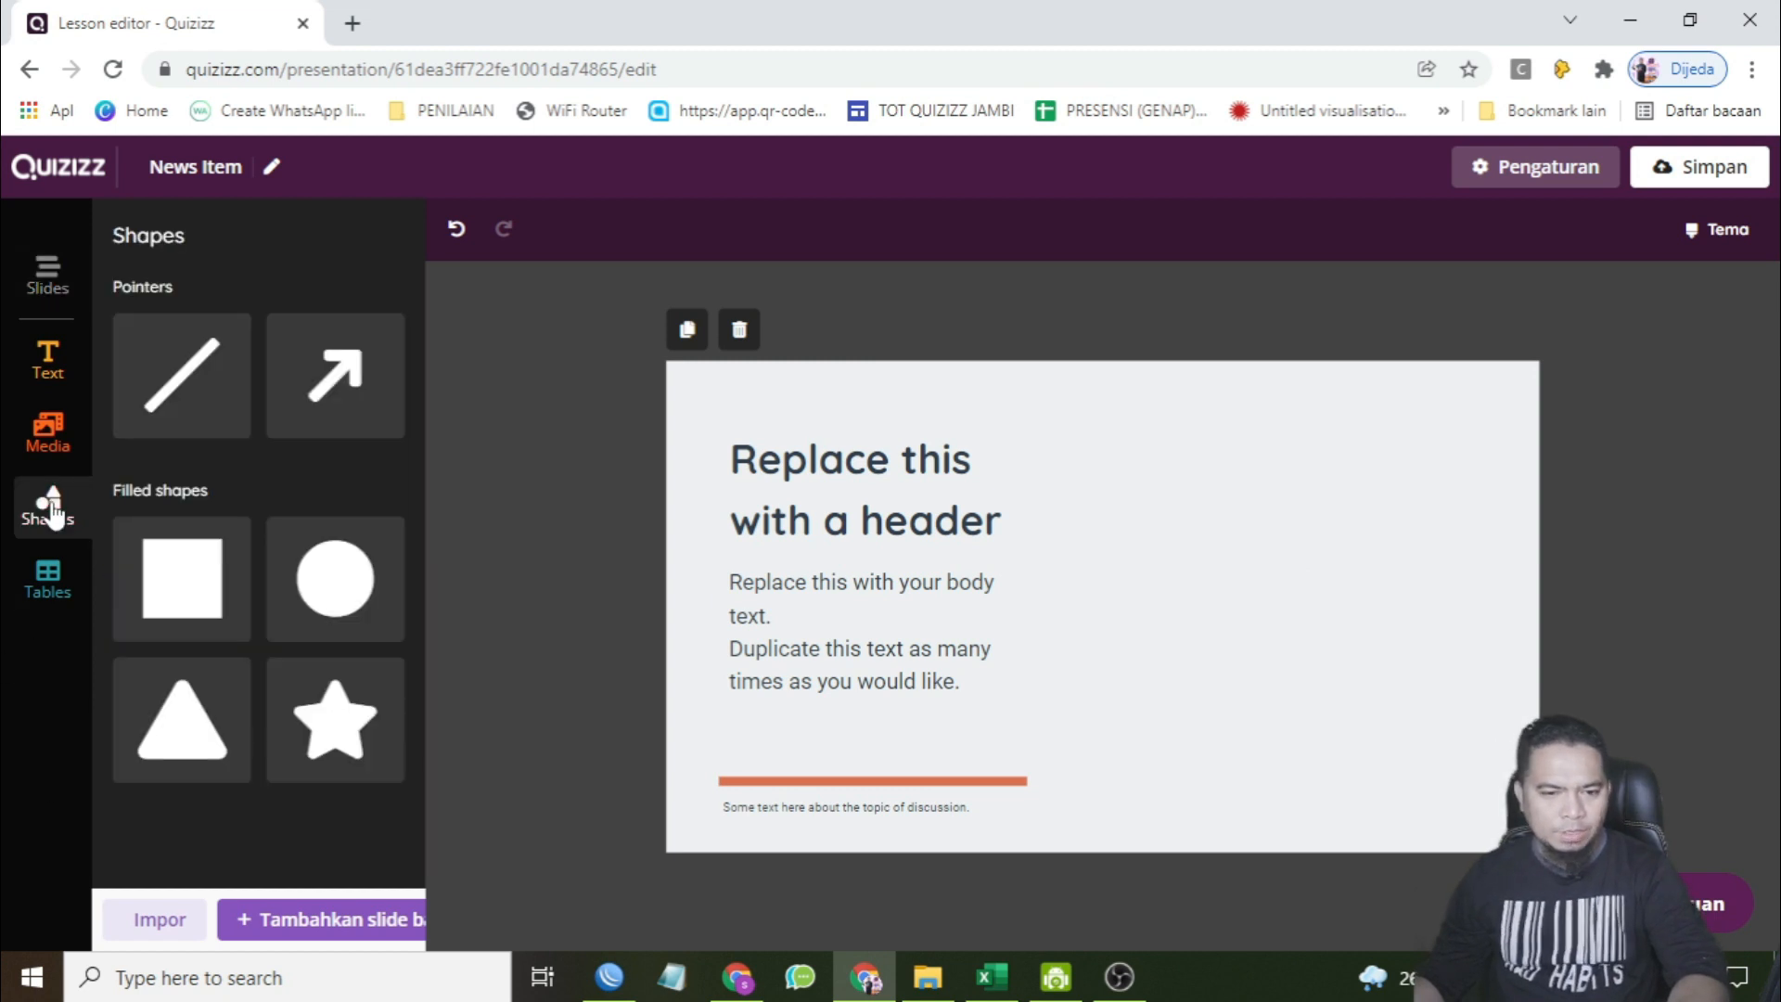
pyautogui.click(185, 571)
pyautogui.moveTo(1087, 587); pyautogui.dragTo(1111, 450)
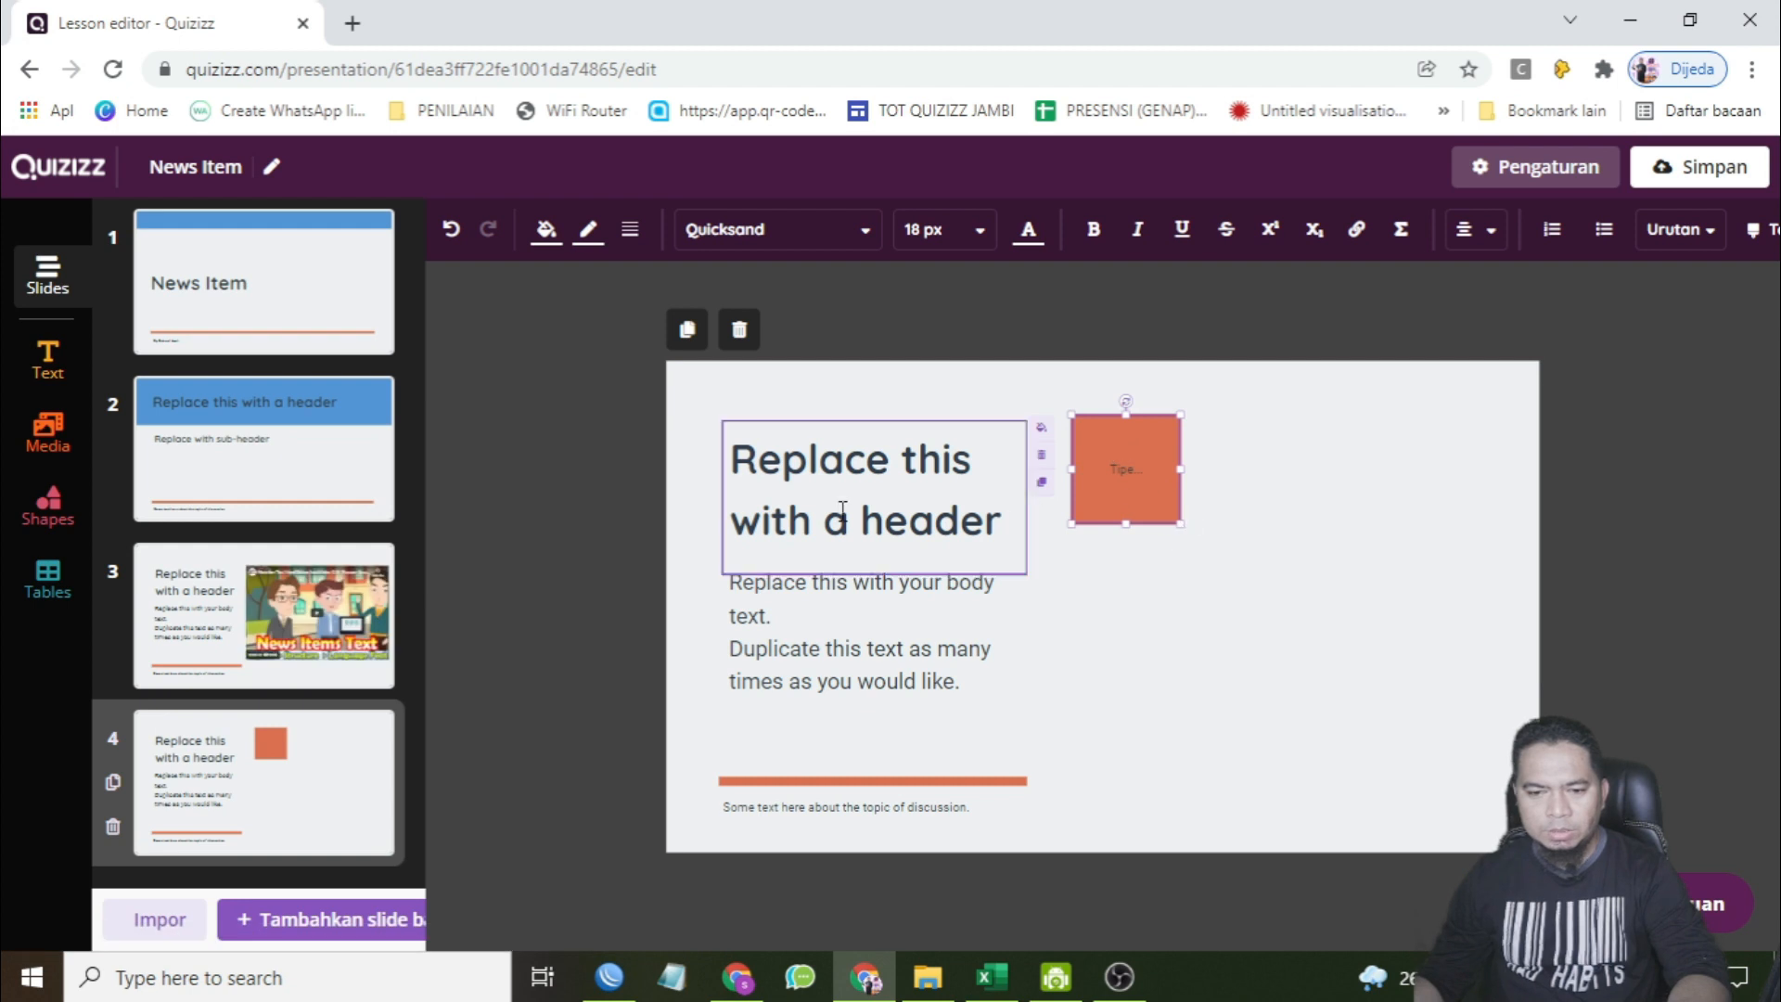
pyautogui.click(48, 504)
pyautogui.click(340, 556)
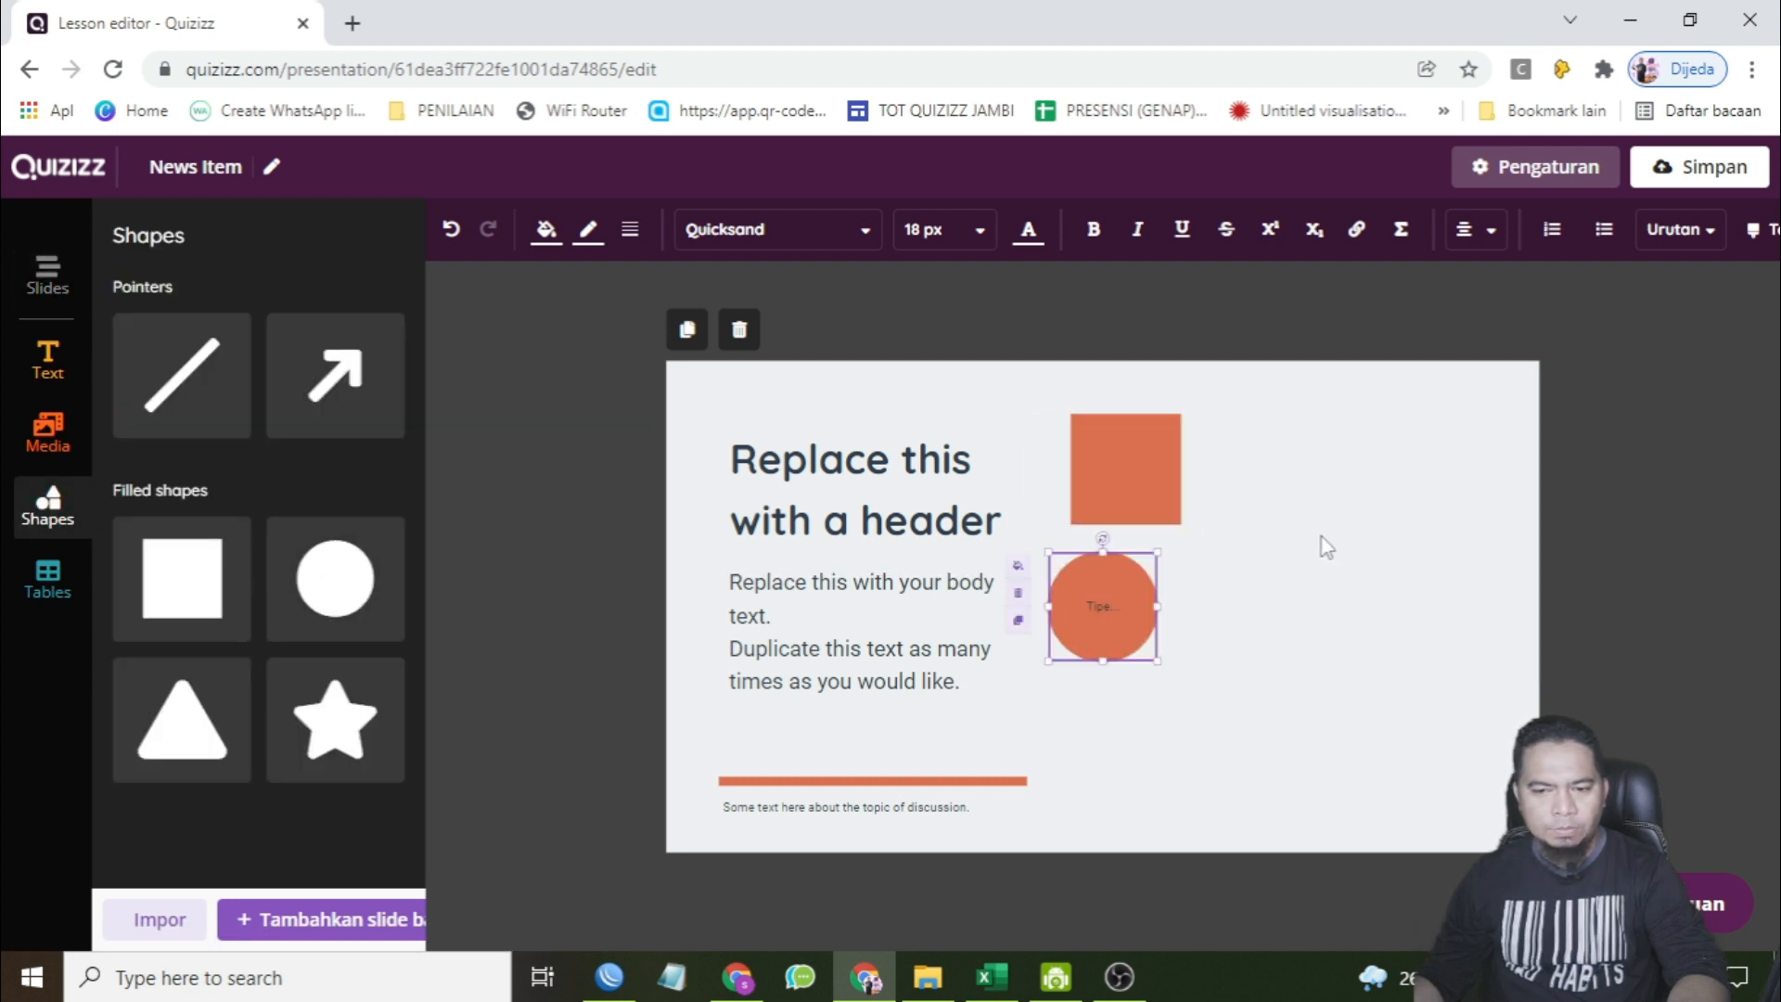
pyautogui.moveTo(1113, 625); pyautogui.dragTo(1273, 485)
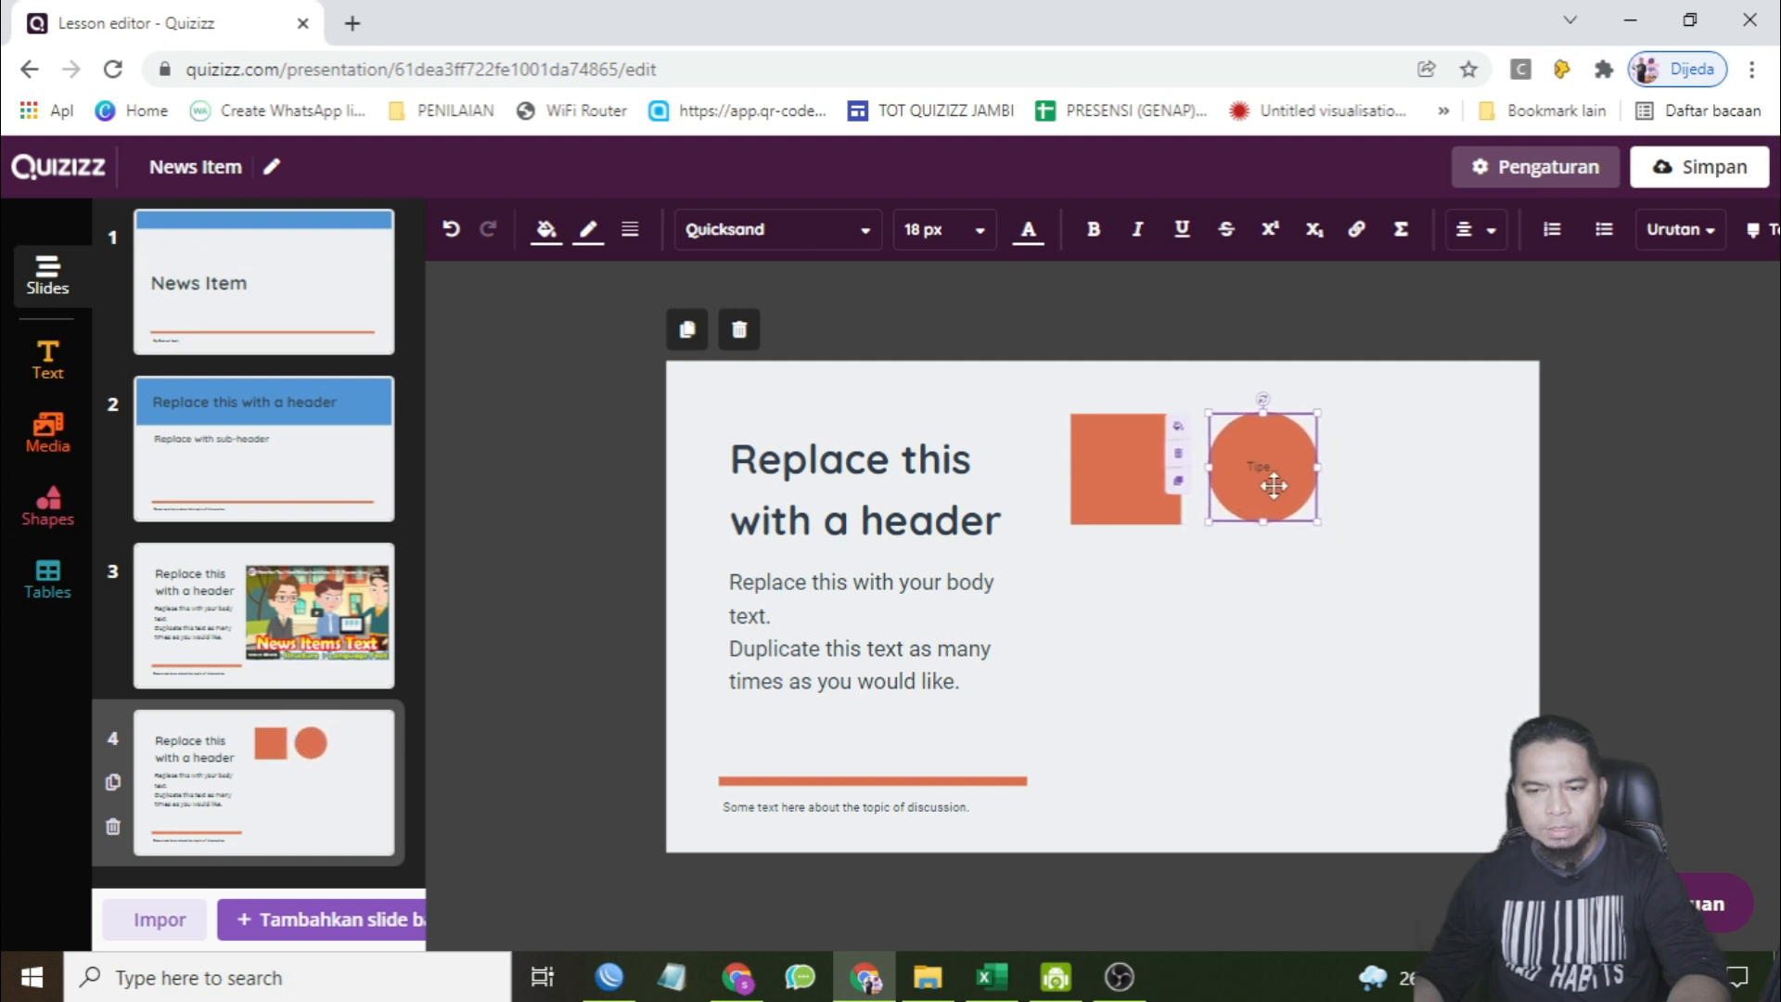
# - Add a triangle and a star to slide 4 and place them side by side below the square and circle
pyautogui.click(48, 505)
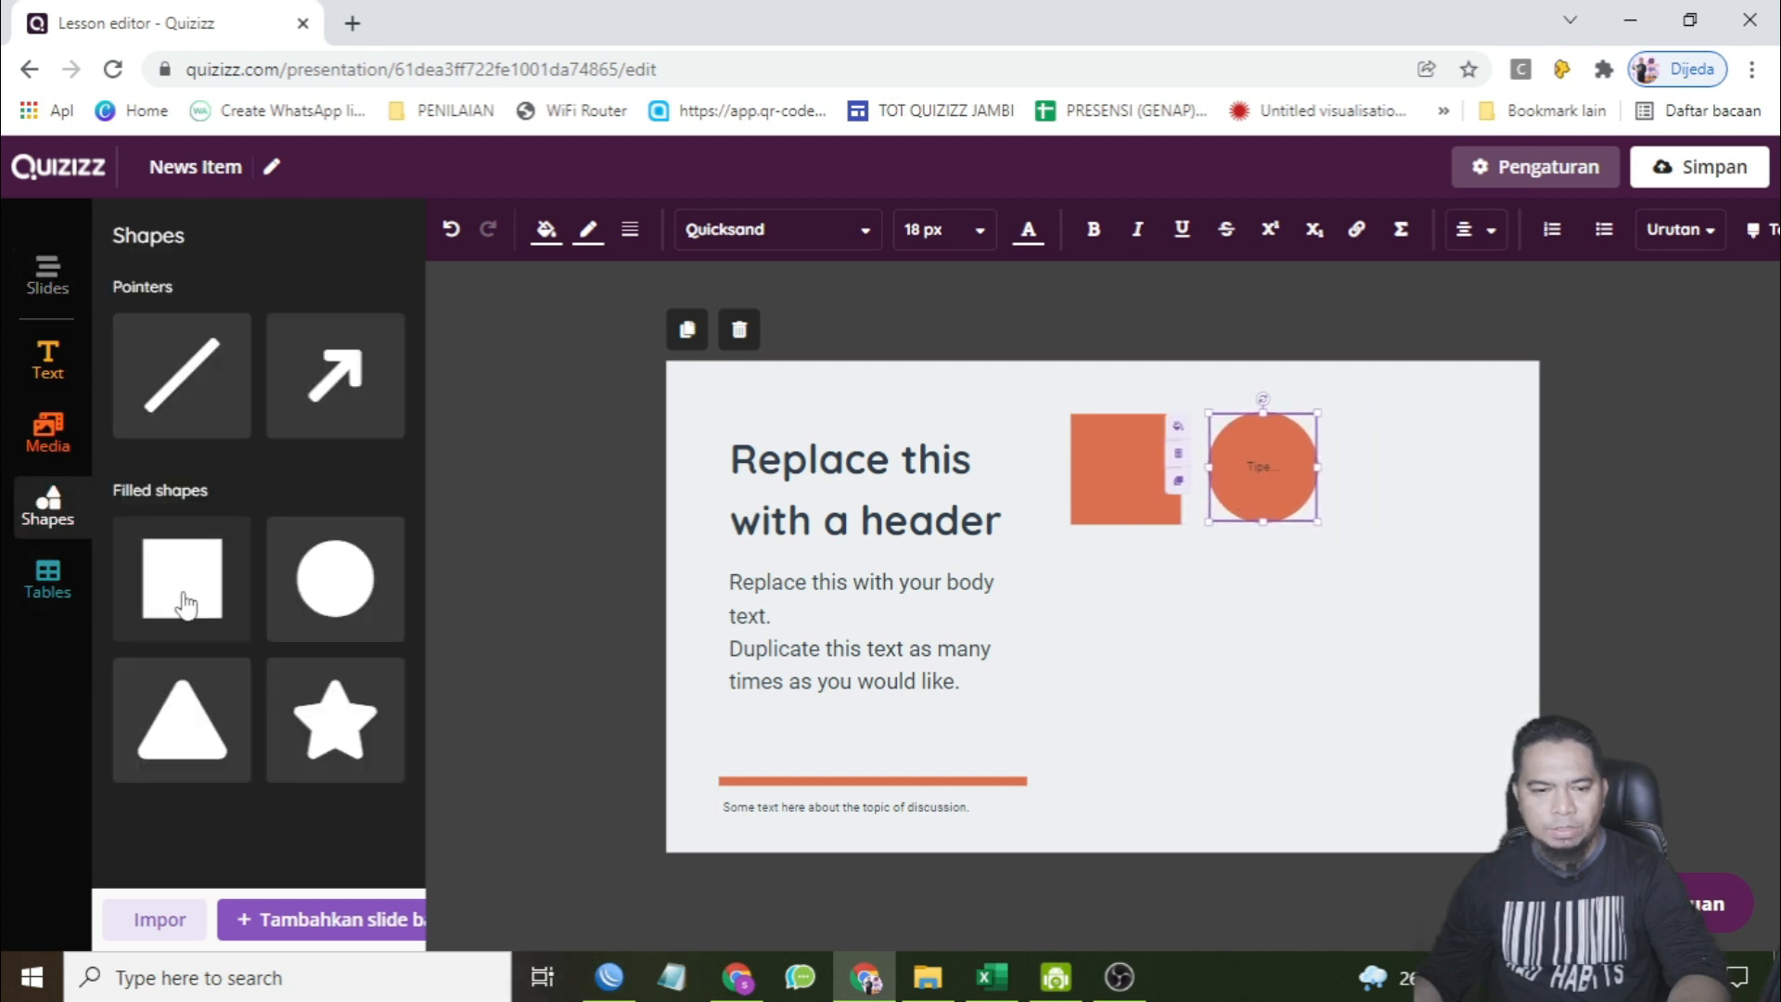
pyautogui.click(181, 722)
pyautogui.moveTo(1135, 639); pyautogui.dragTo(1170, 640)
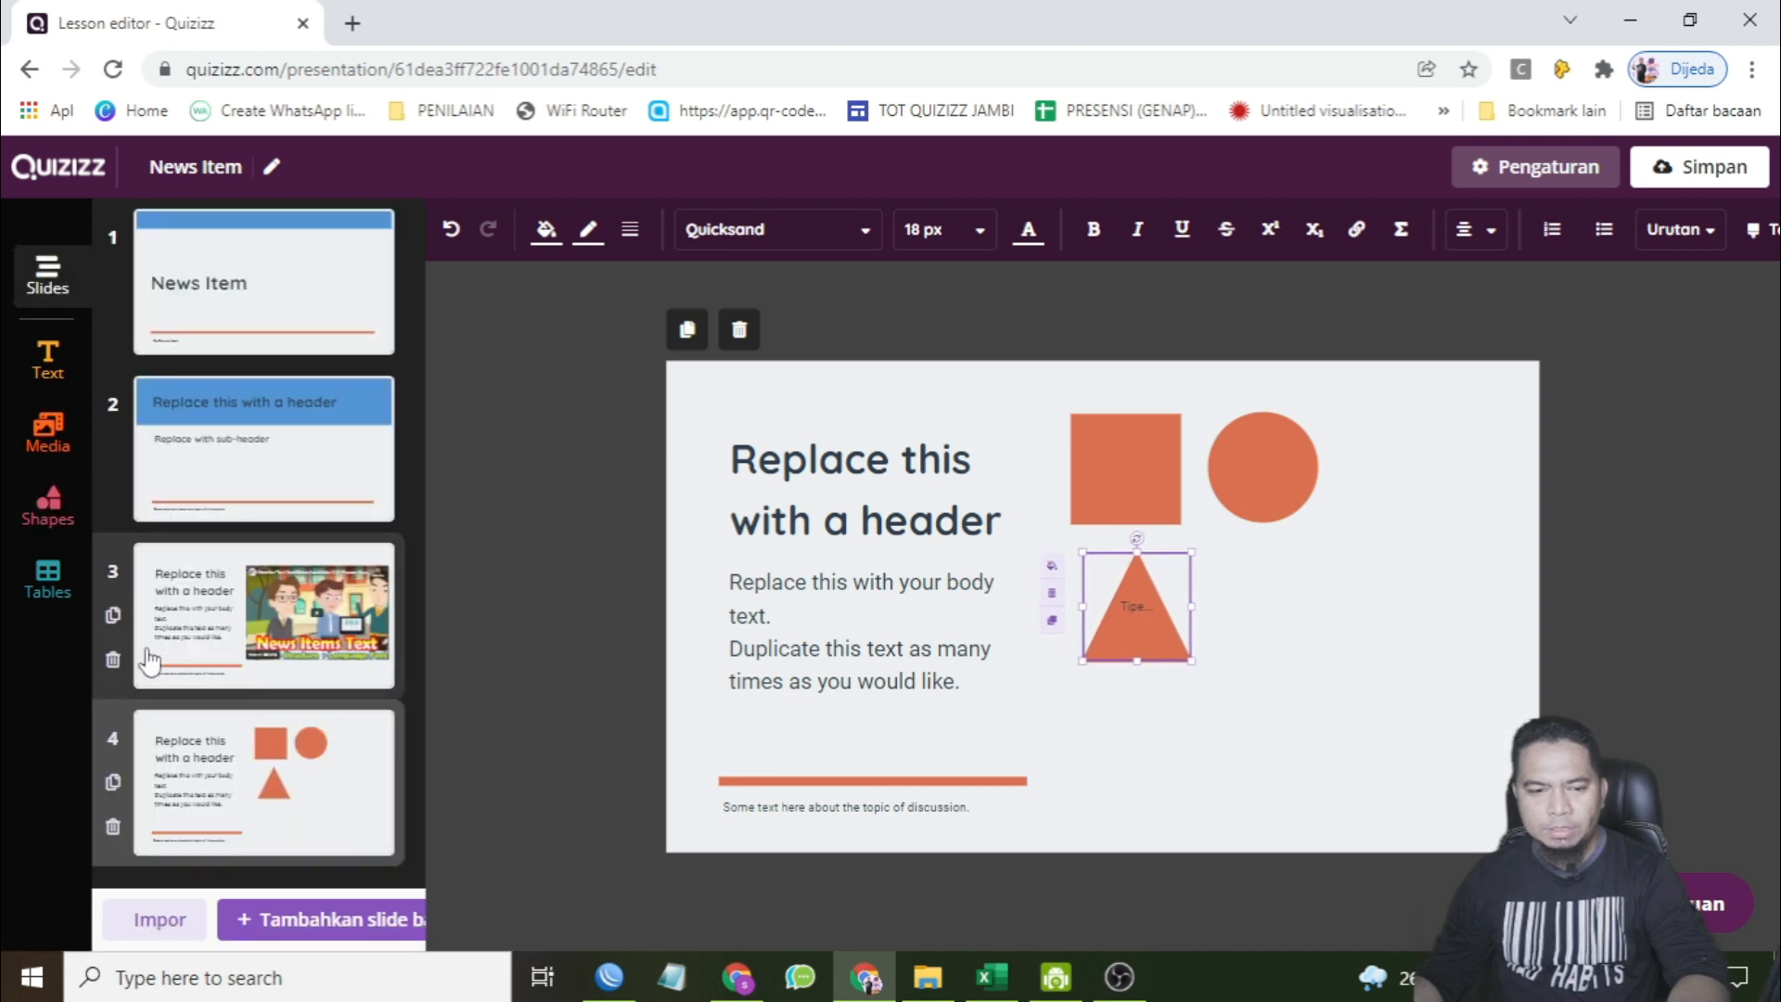
pyautogui.click(48, 577)
pyautogui.click(51, 520)
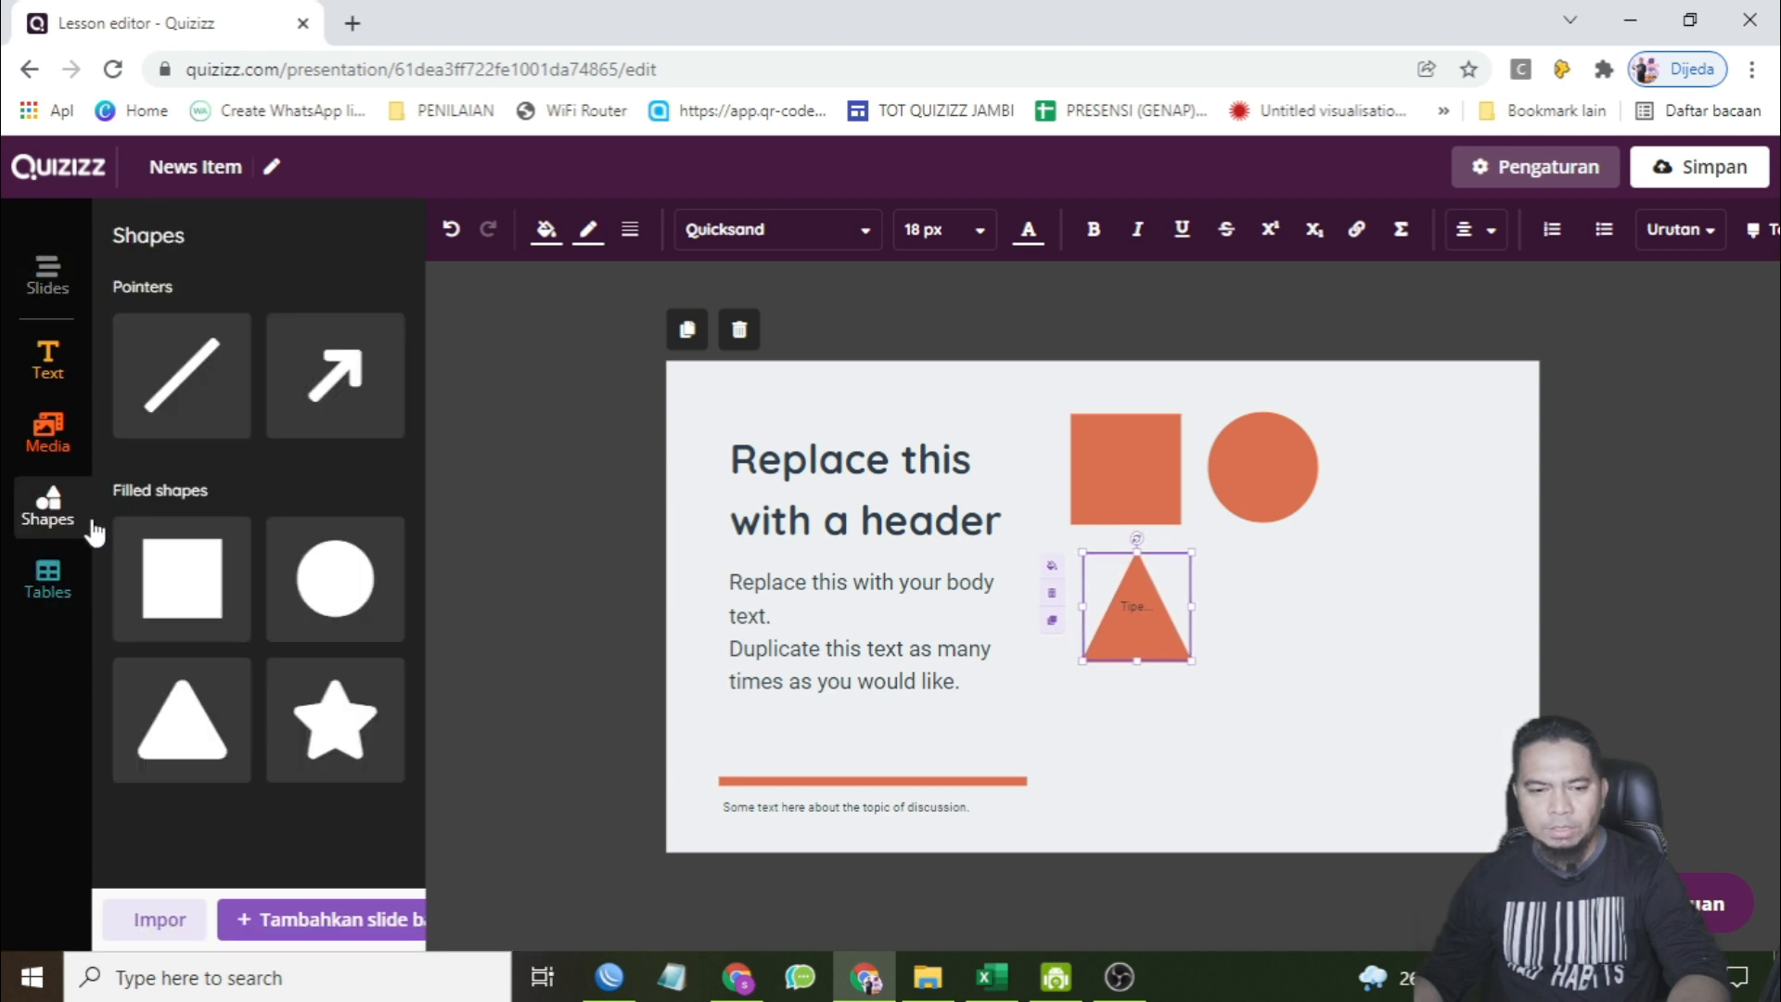
pyautogui.click(329, 719)
pyautogui.moveTo(1098, 628); pyautogui.dragTo(1267, 636)
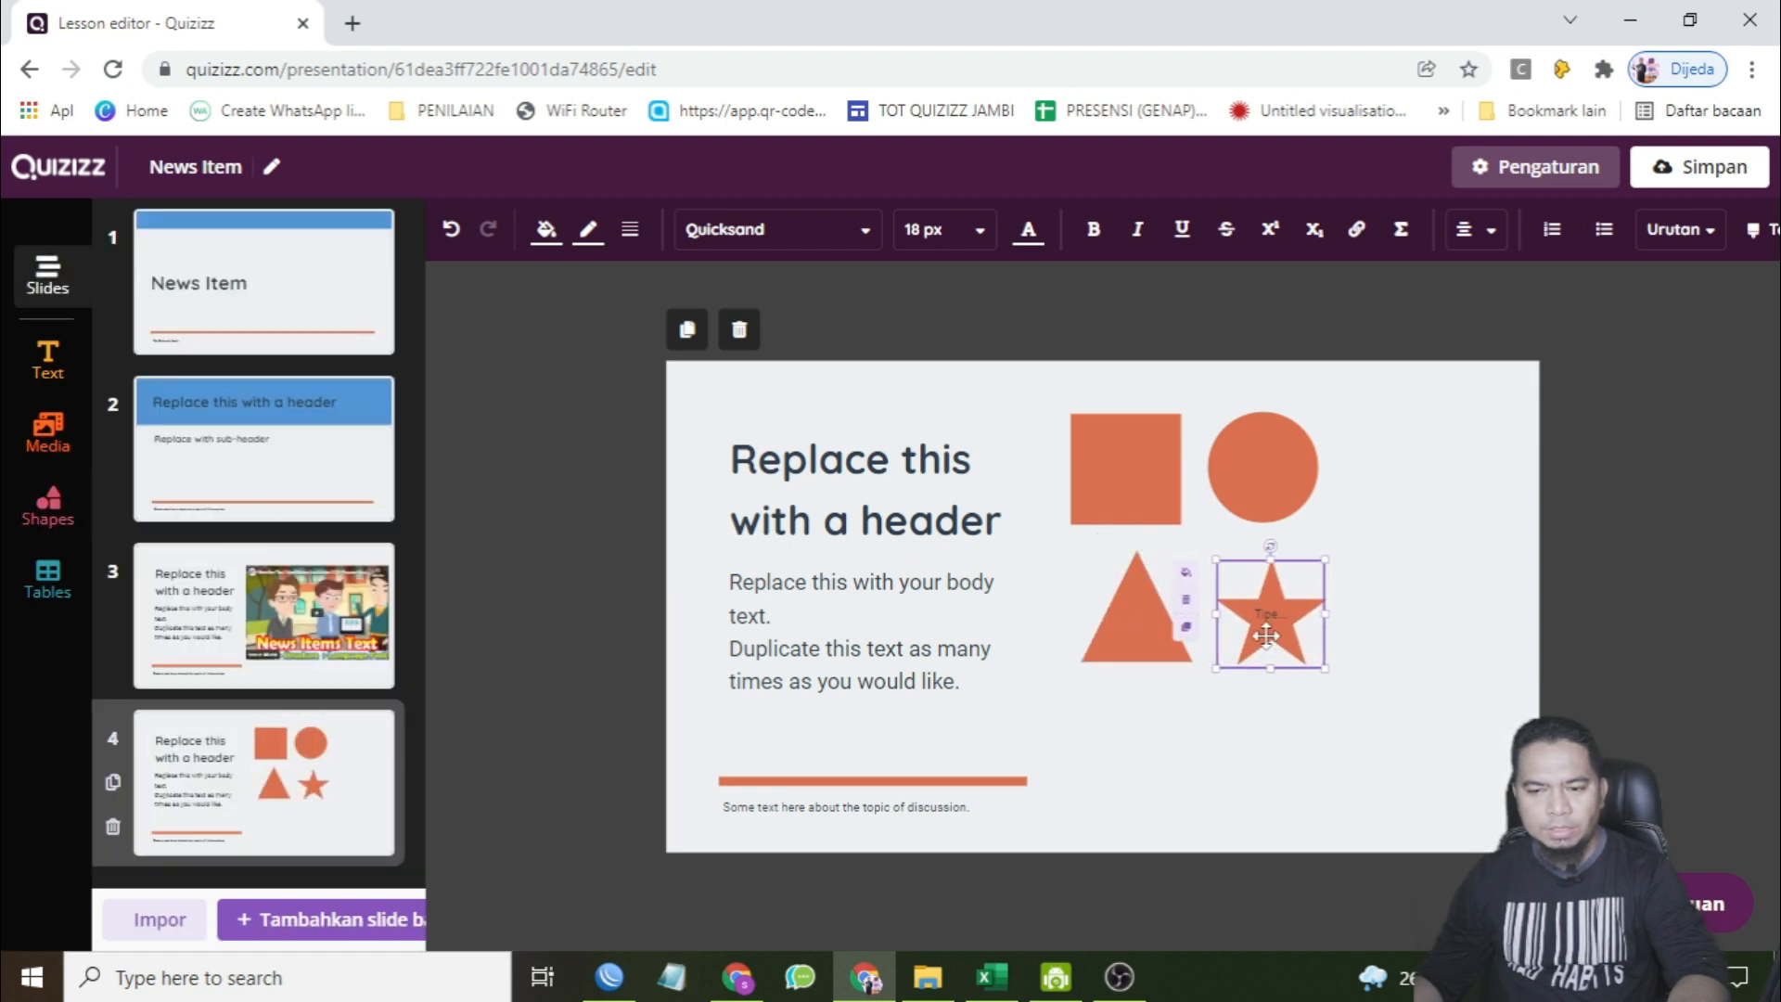
pyautogui.click(1429, 647)
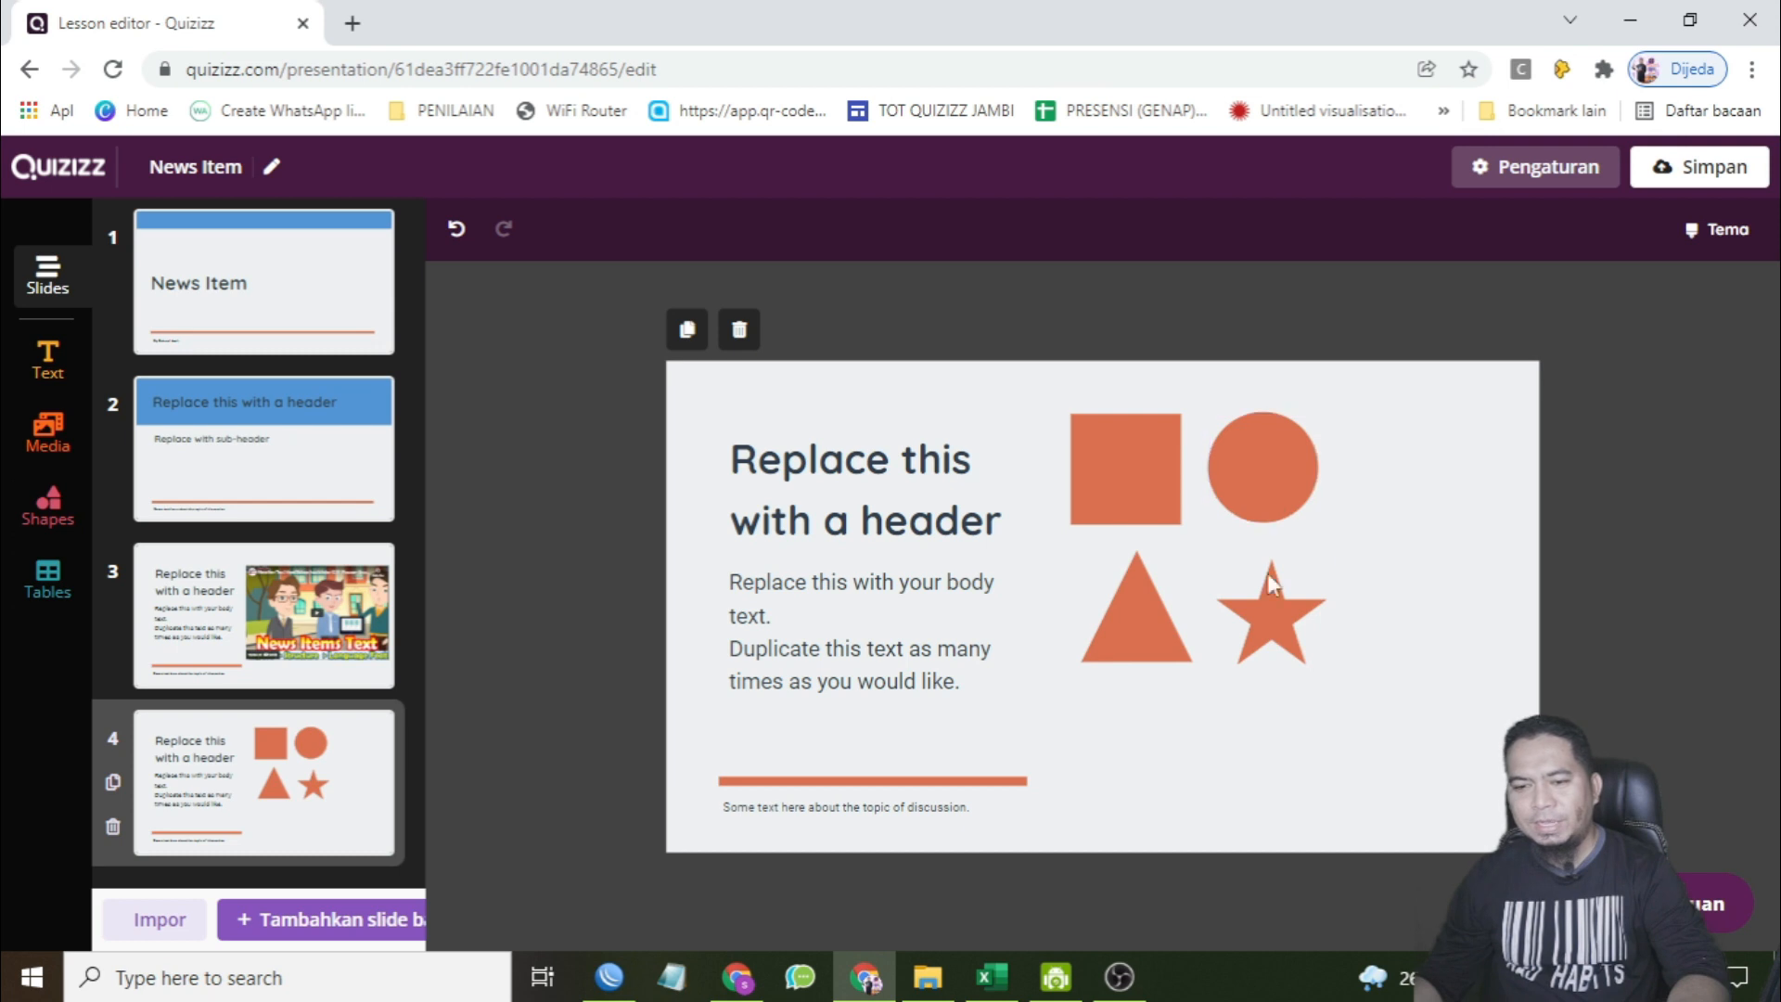
# - Fill the circle on slide 4 with bright yellow
pyautogui.click(1149, 442)
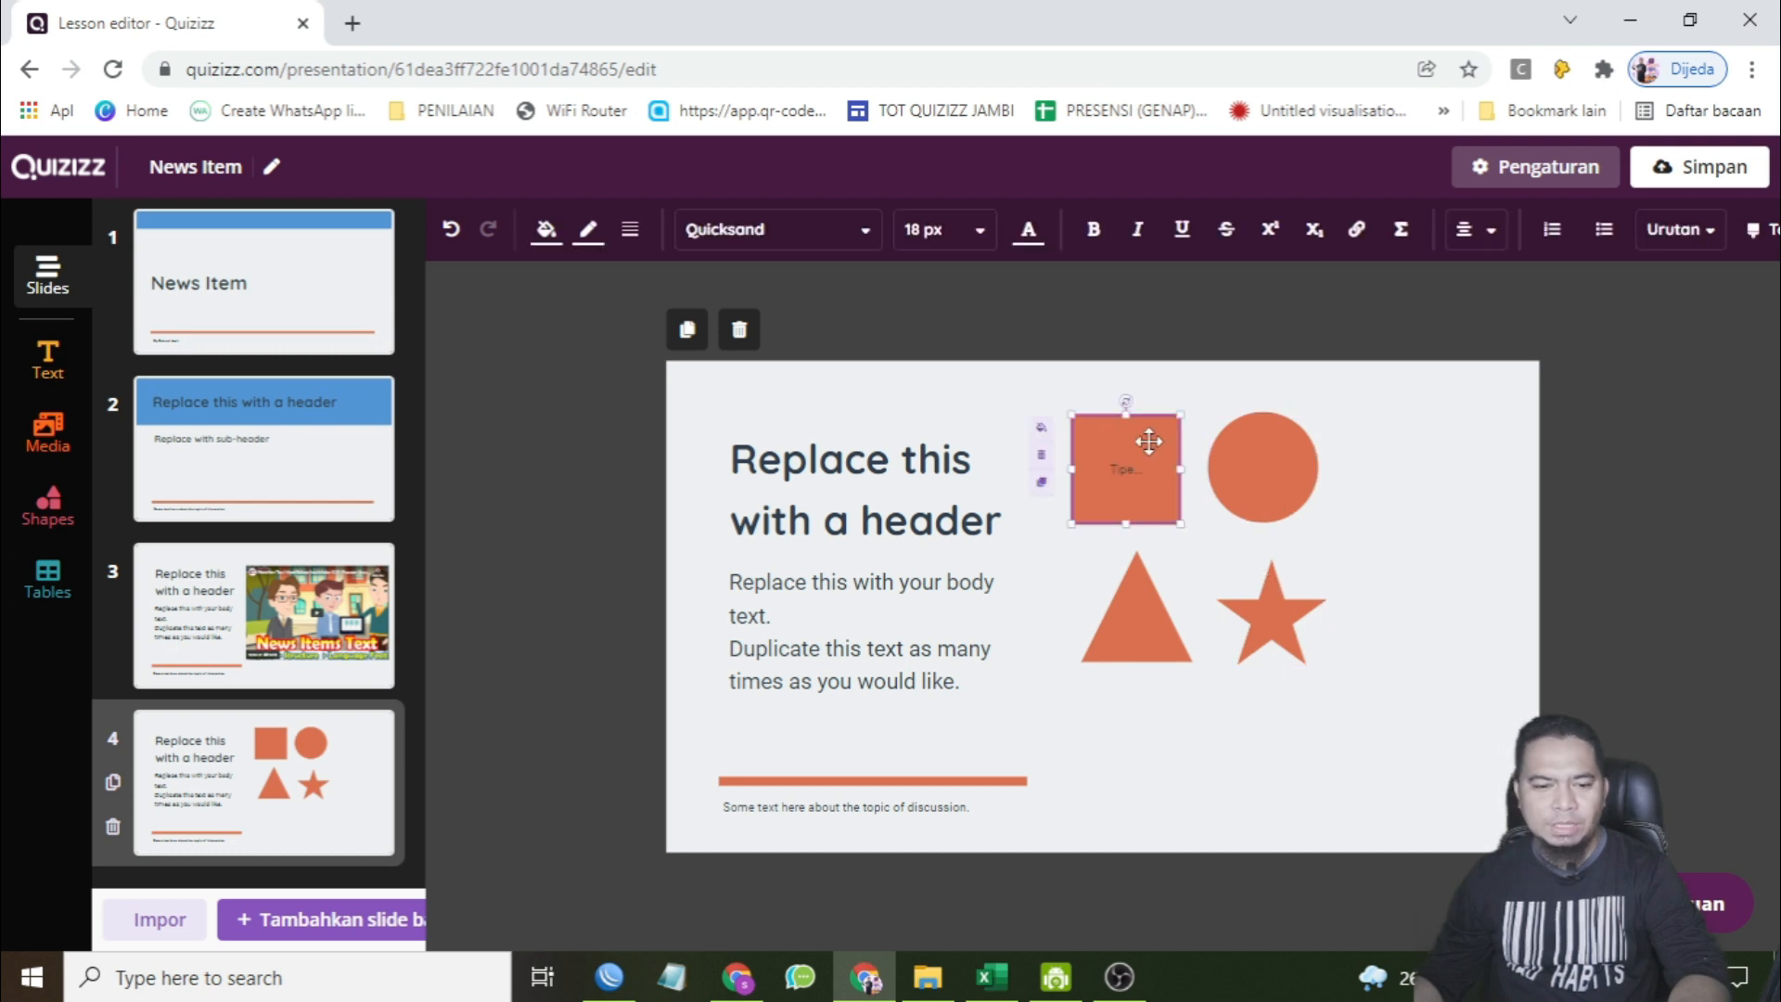
pyautogui.click(1263, 467)
pyautogui.click(547, 230)
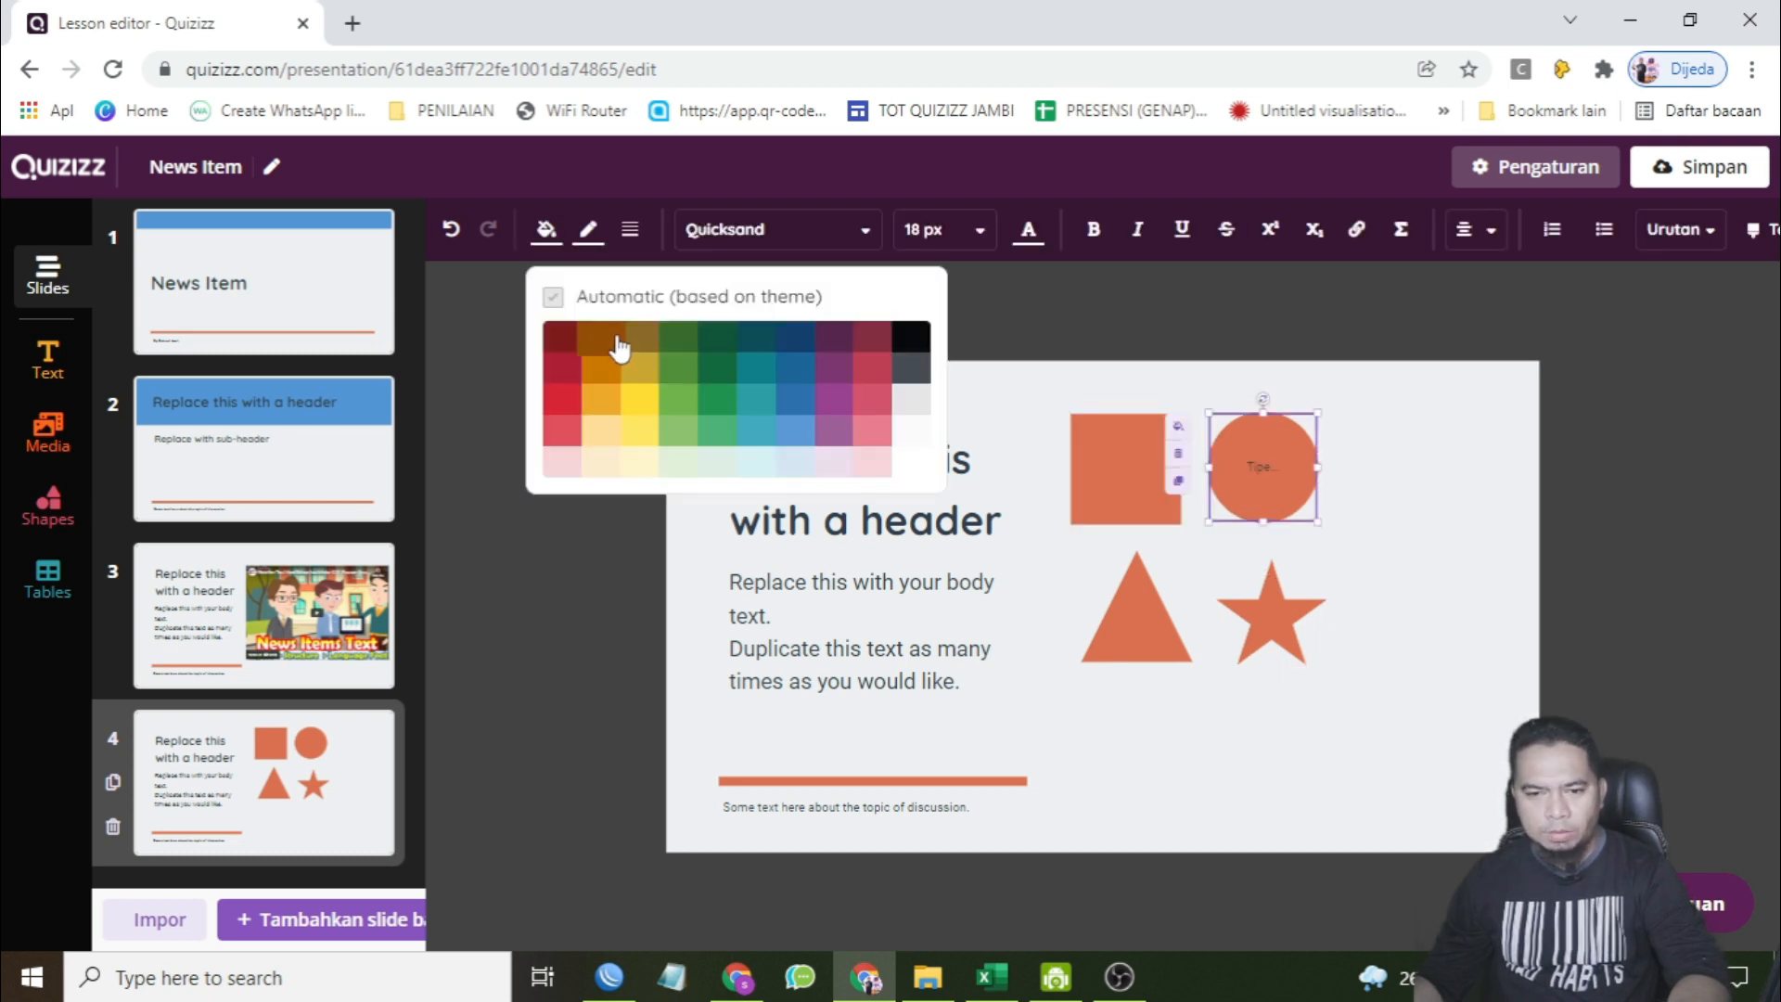
pyautogui.click(637, 368)
pyautogui.click(641, 405)
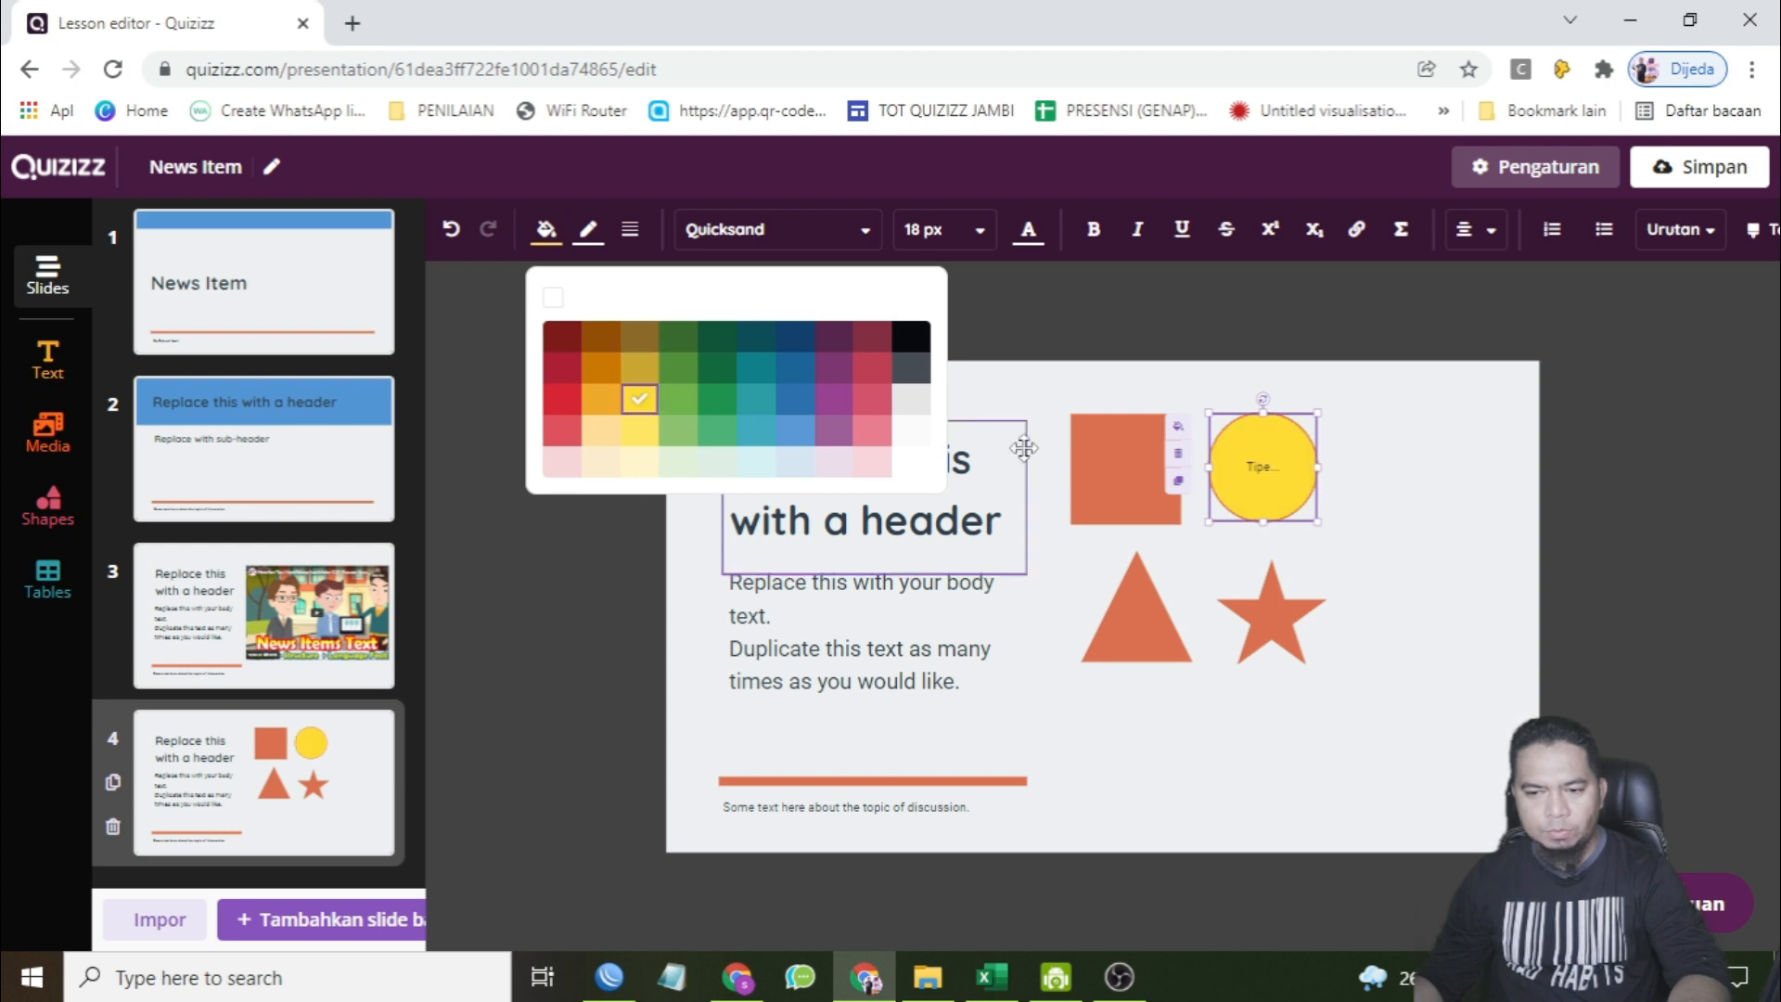
# - Fill the square on slide 4 with purple
pyautogui.click(1118, 460)
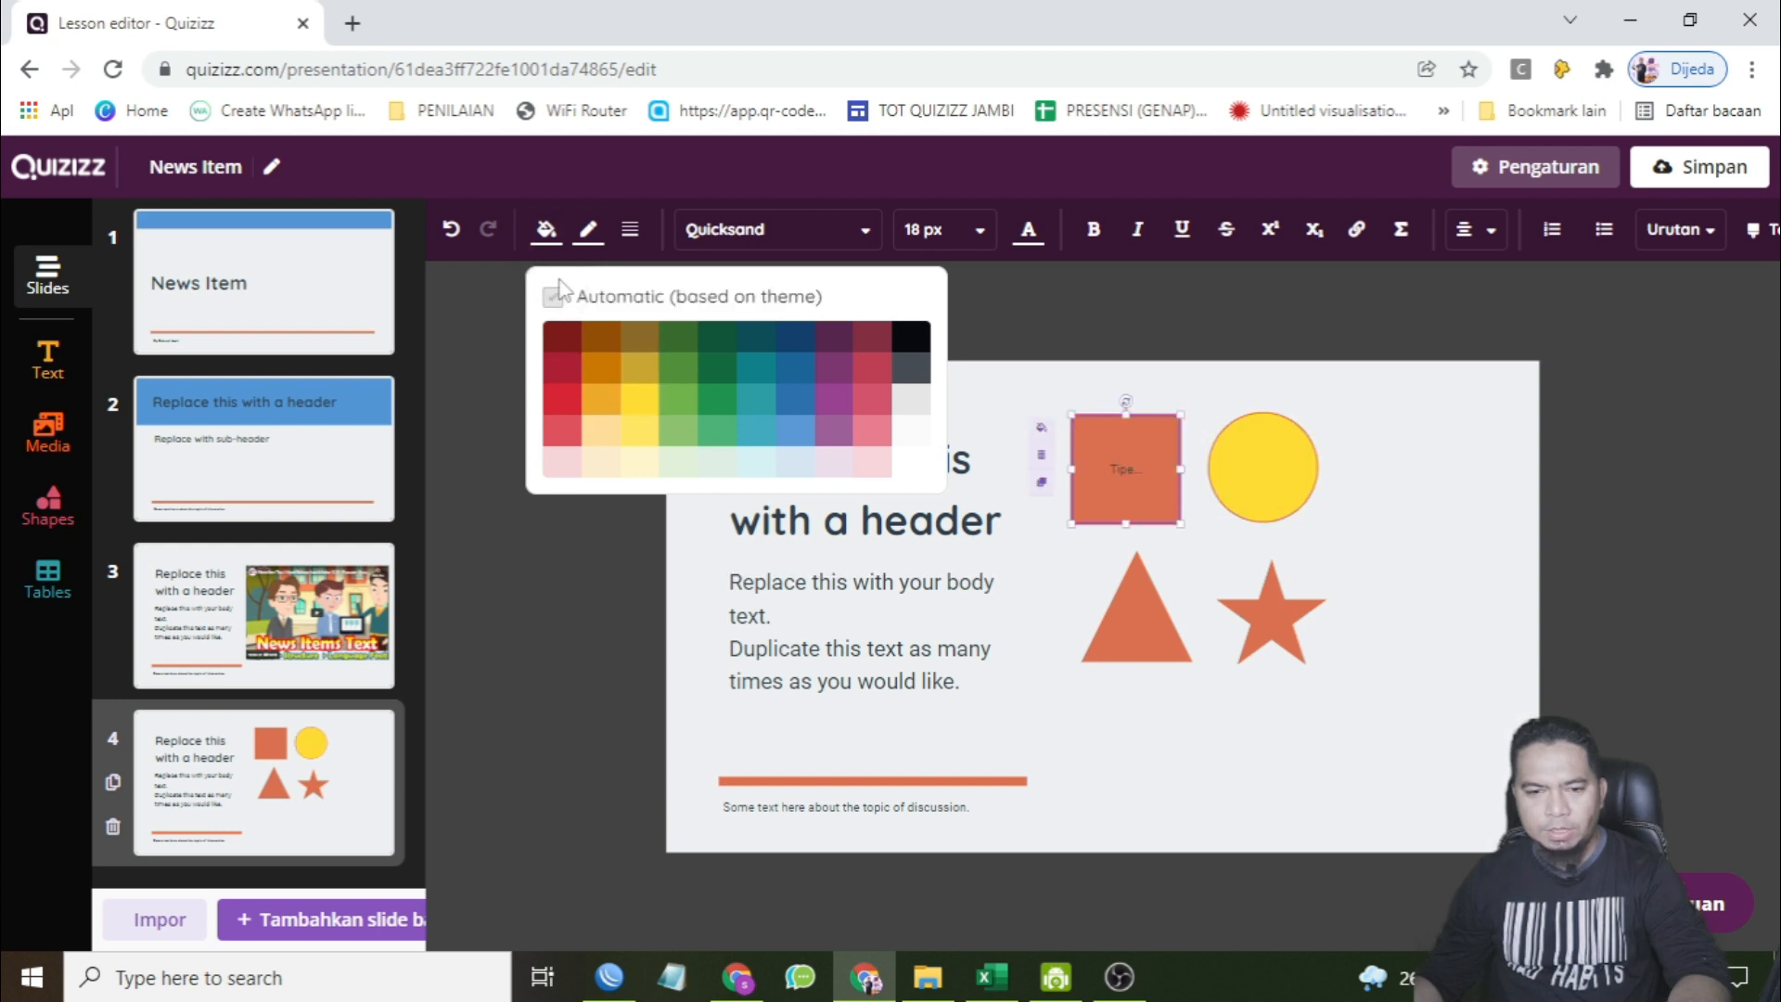
pyautogui.click(910, 336)
pyautogui.click(833, 371)
pyautogui.click(1435, 518)
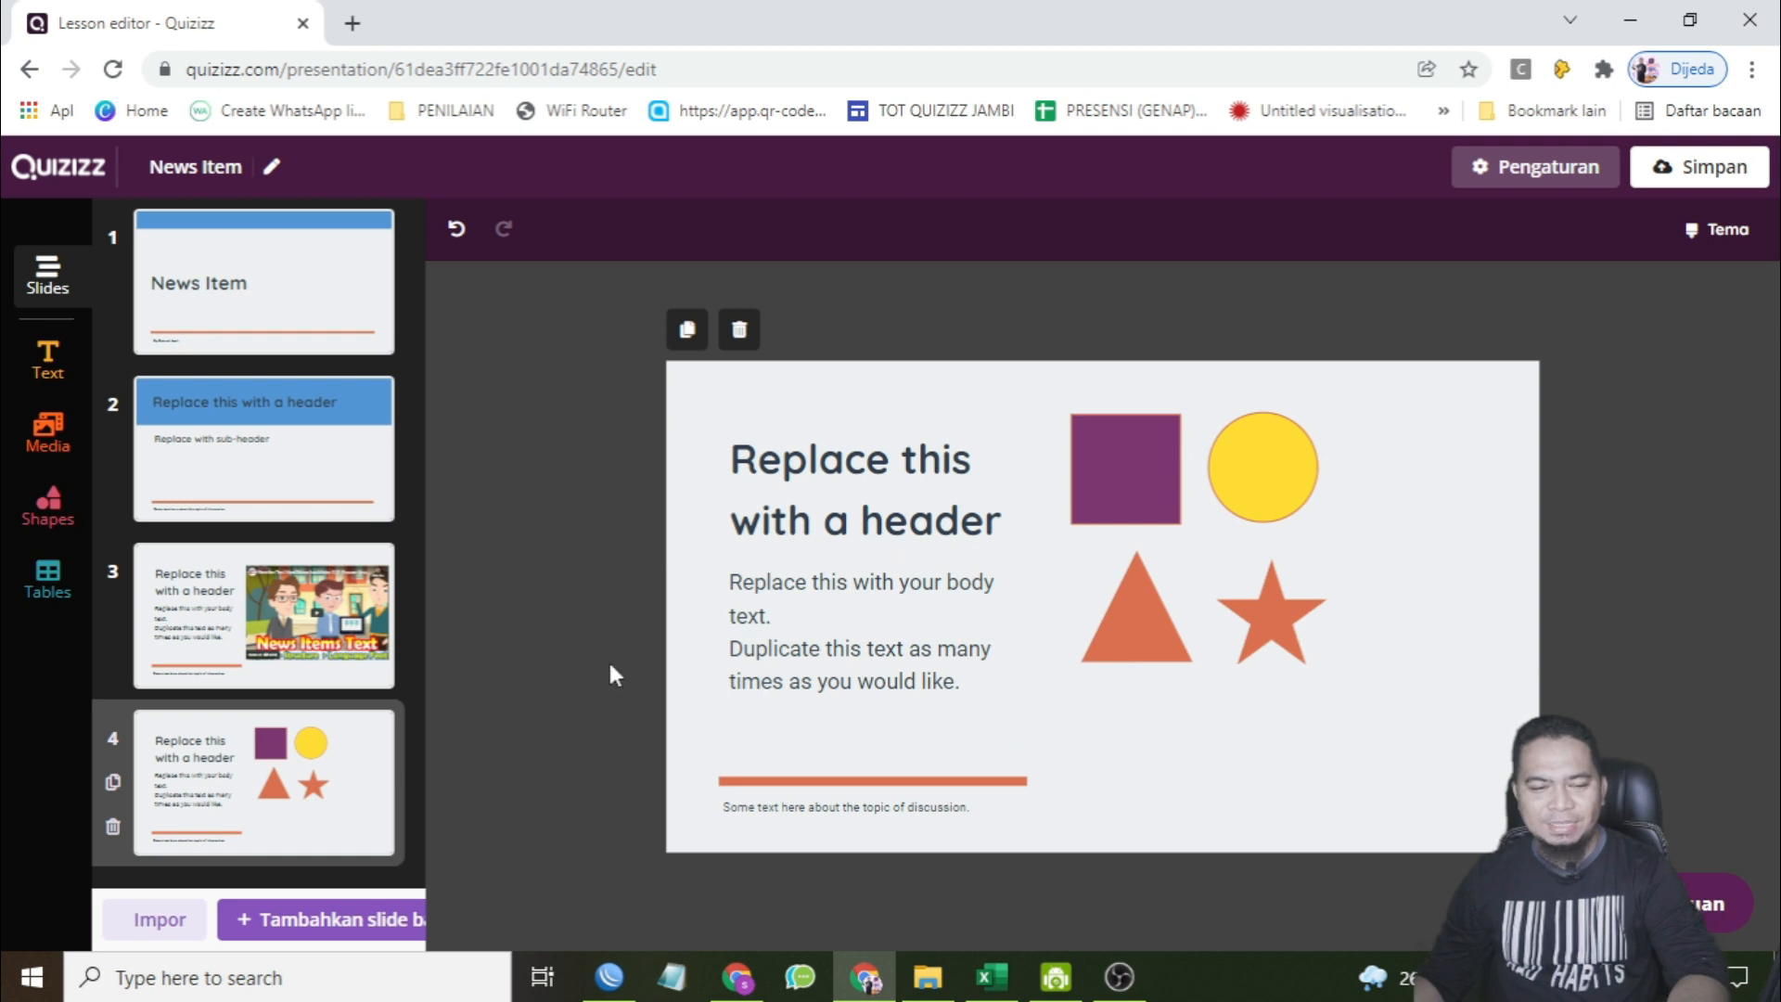
# - Add a fifth slide of the Blank slide type
pyautogui.click(331, 916)
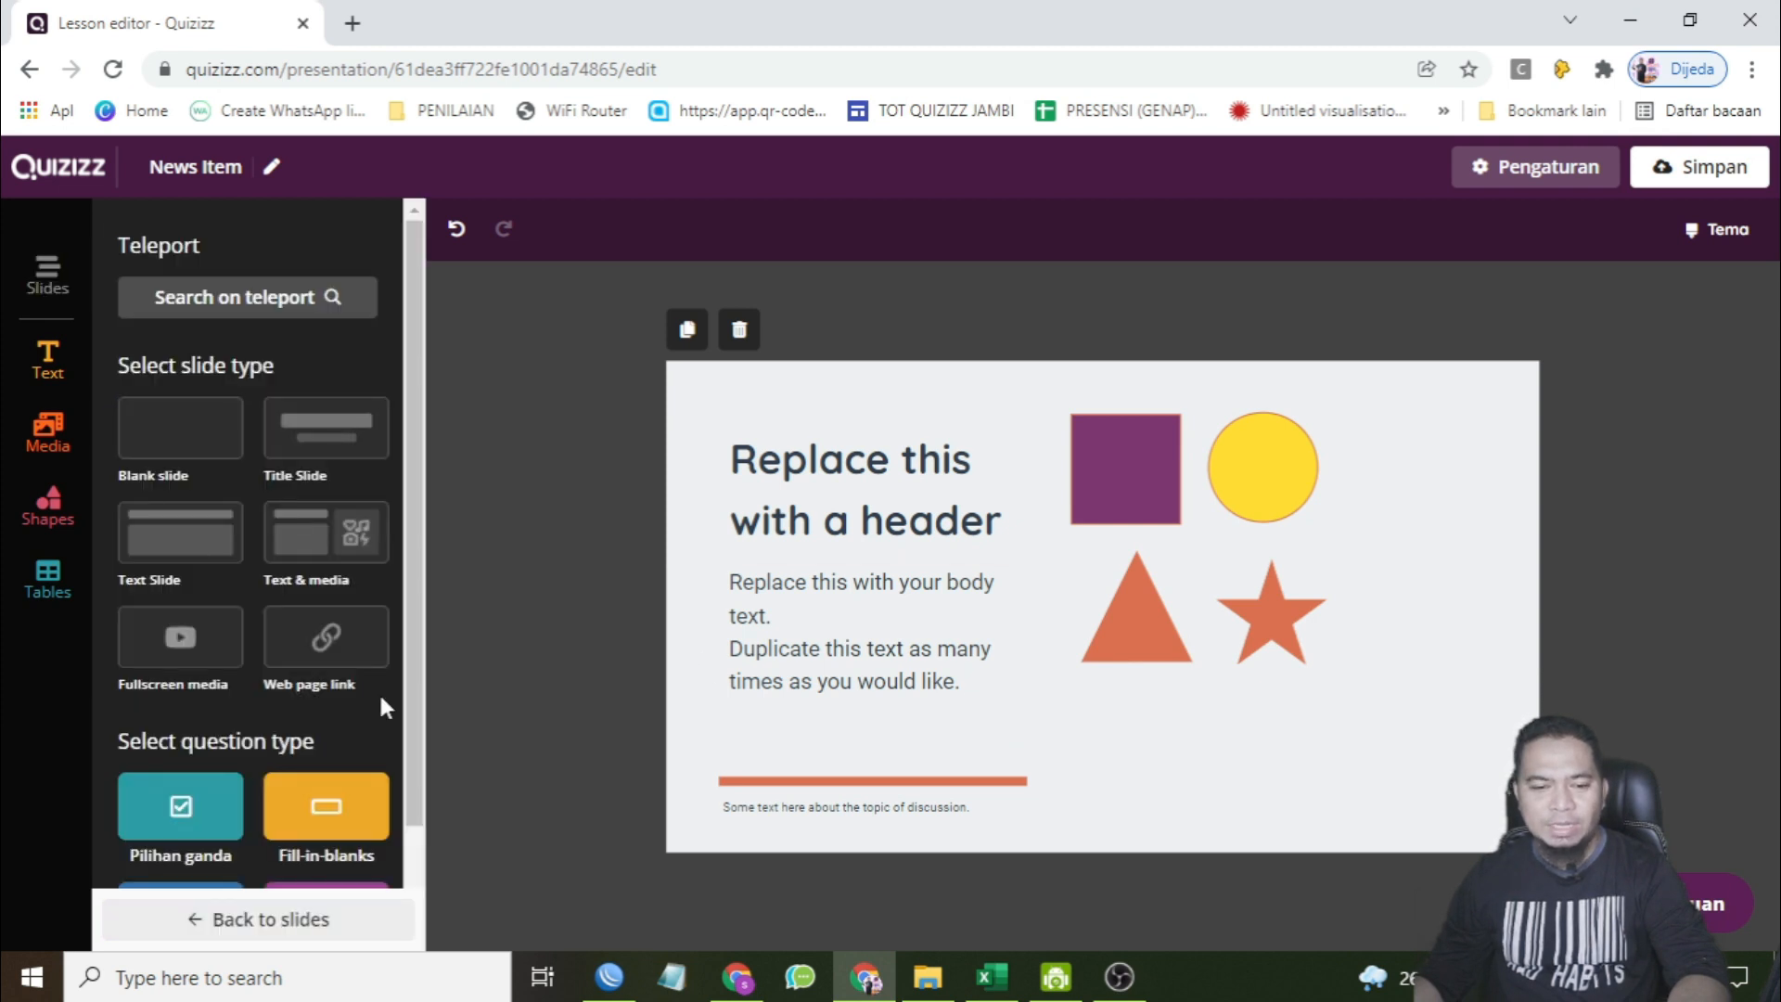
pyautogui.click(190, 453)
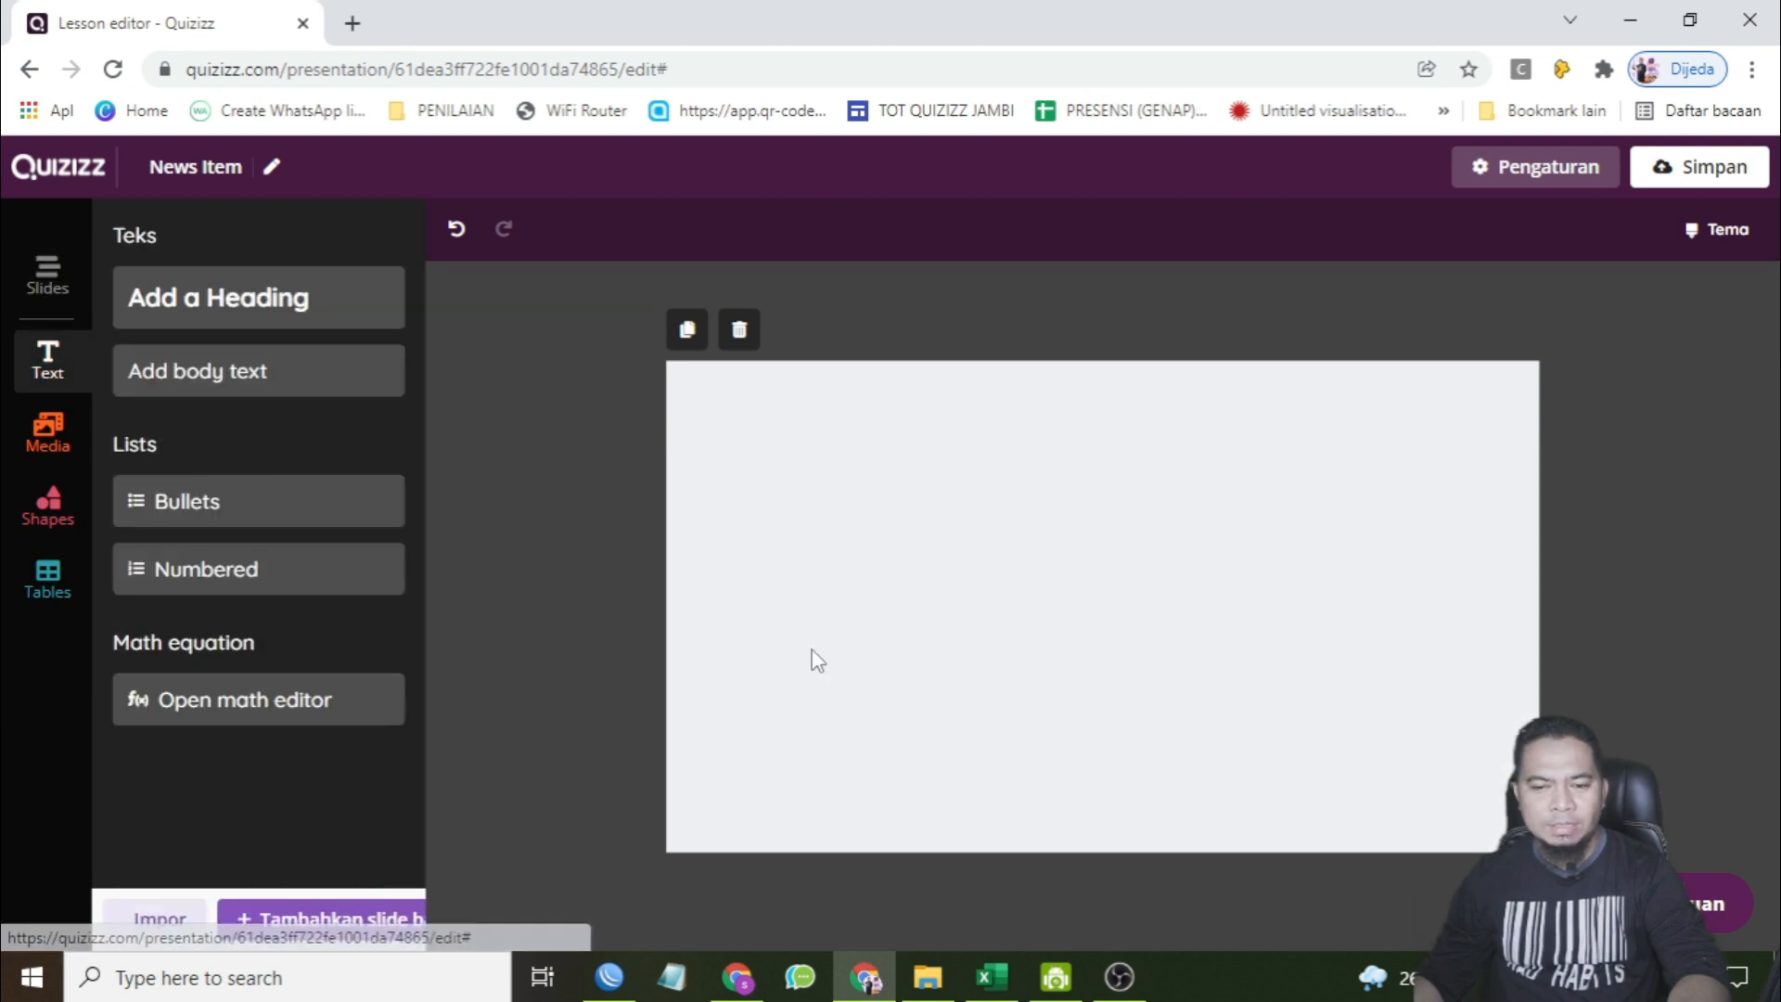
pyautogui.click(51, 583)
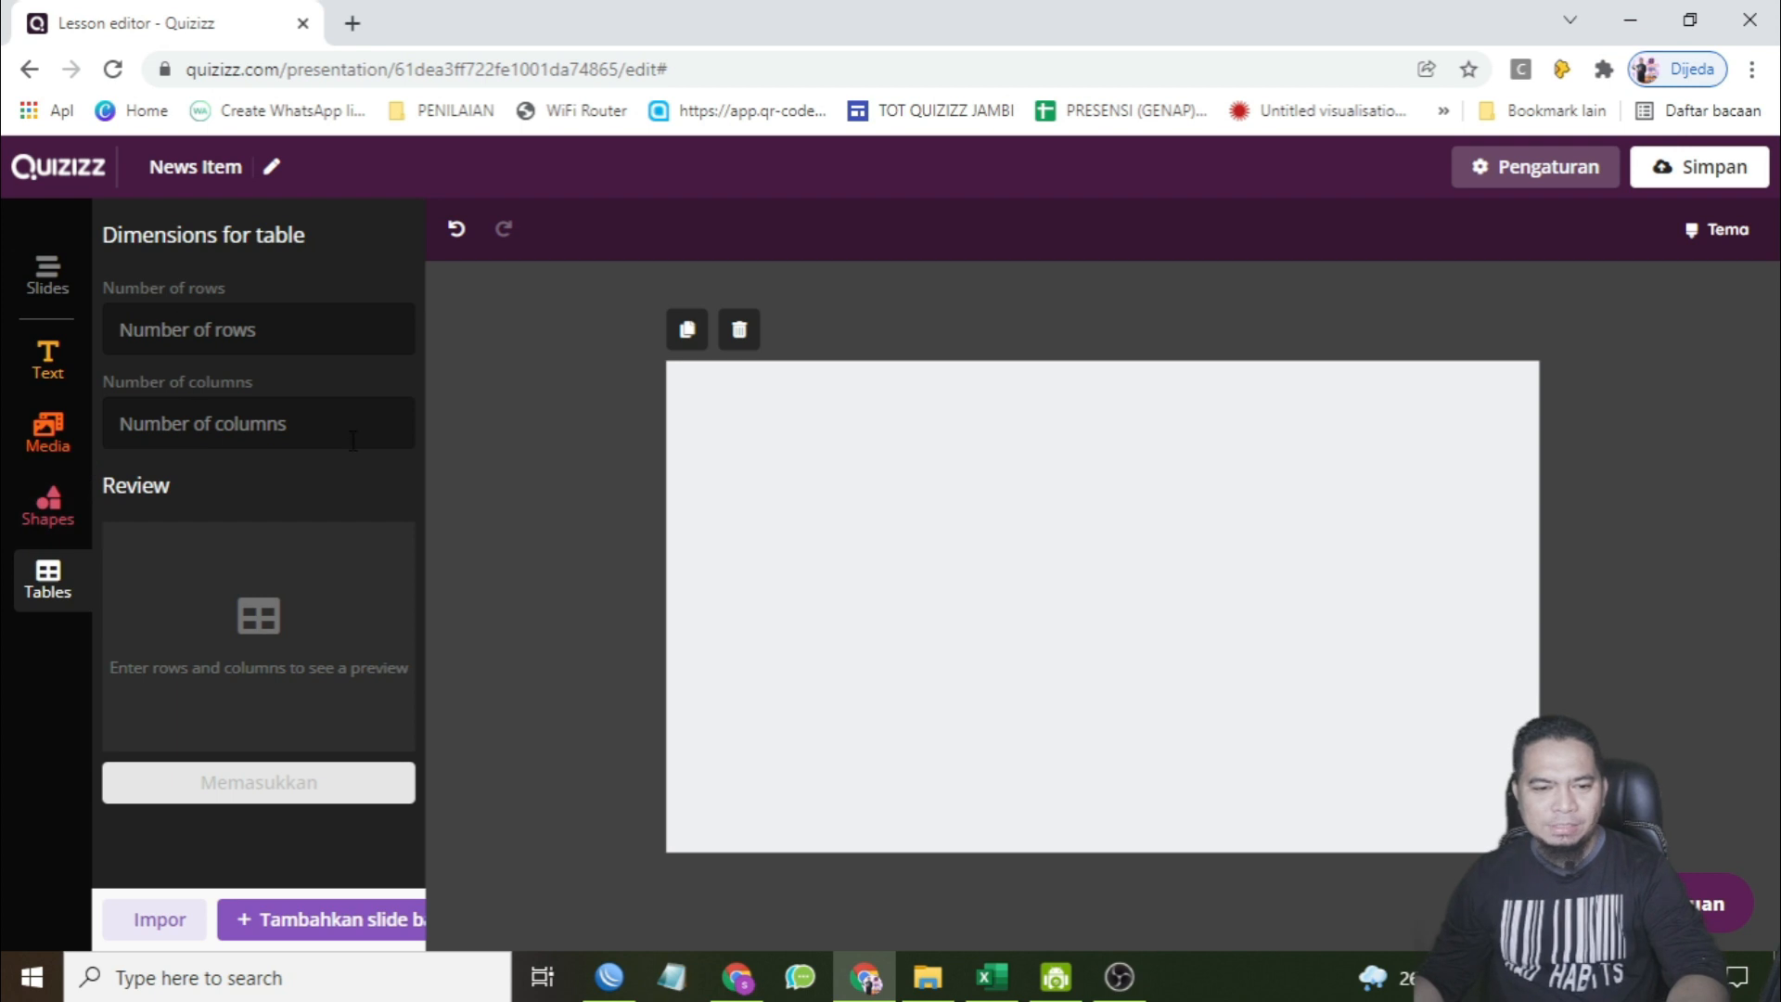
# - Add a heading to slide 5 reading "Tabel Perkembangan"
pyautogui.click(51, 360)
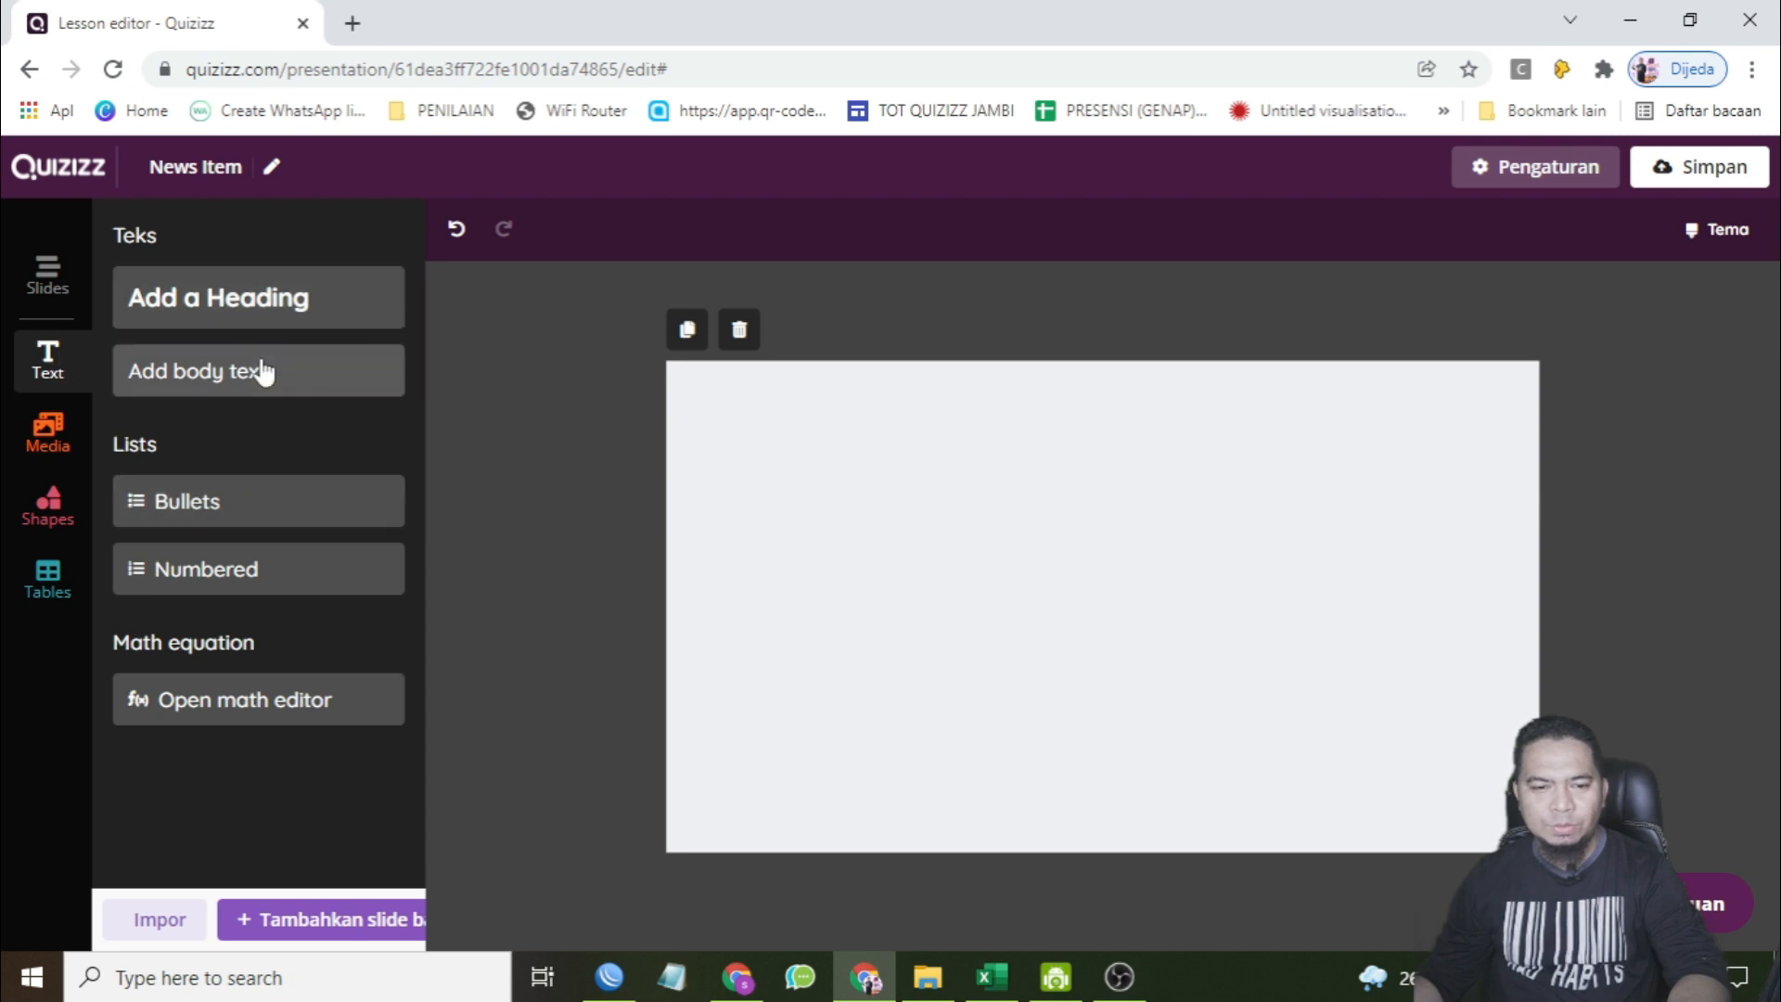
pyautogui.click(207, 297)
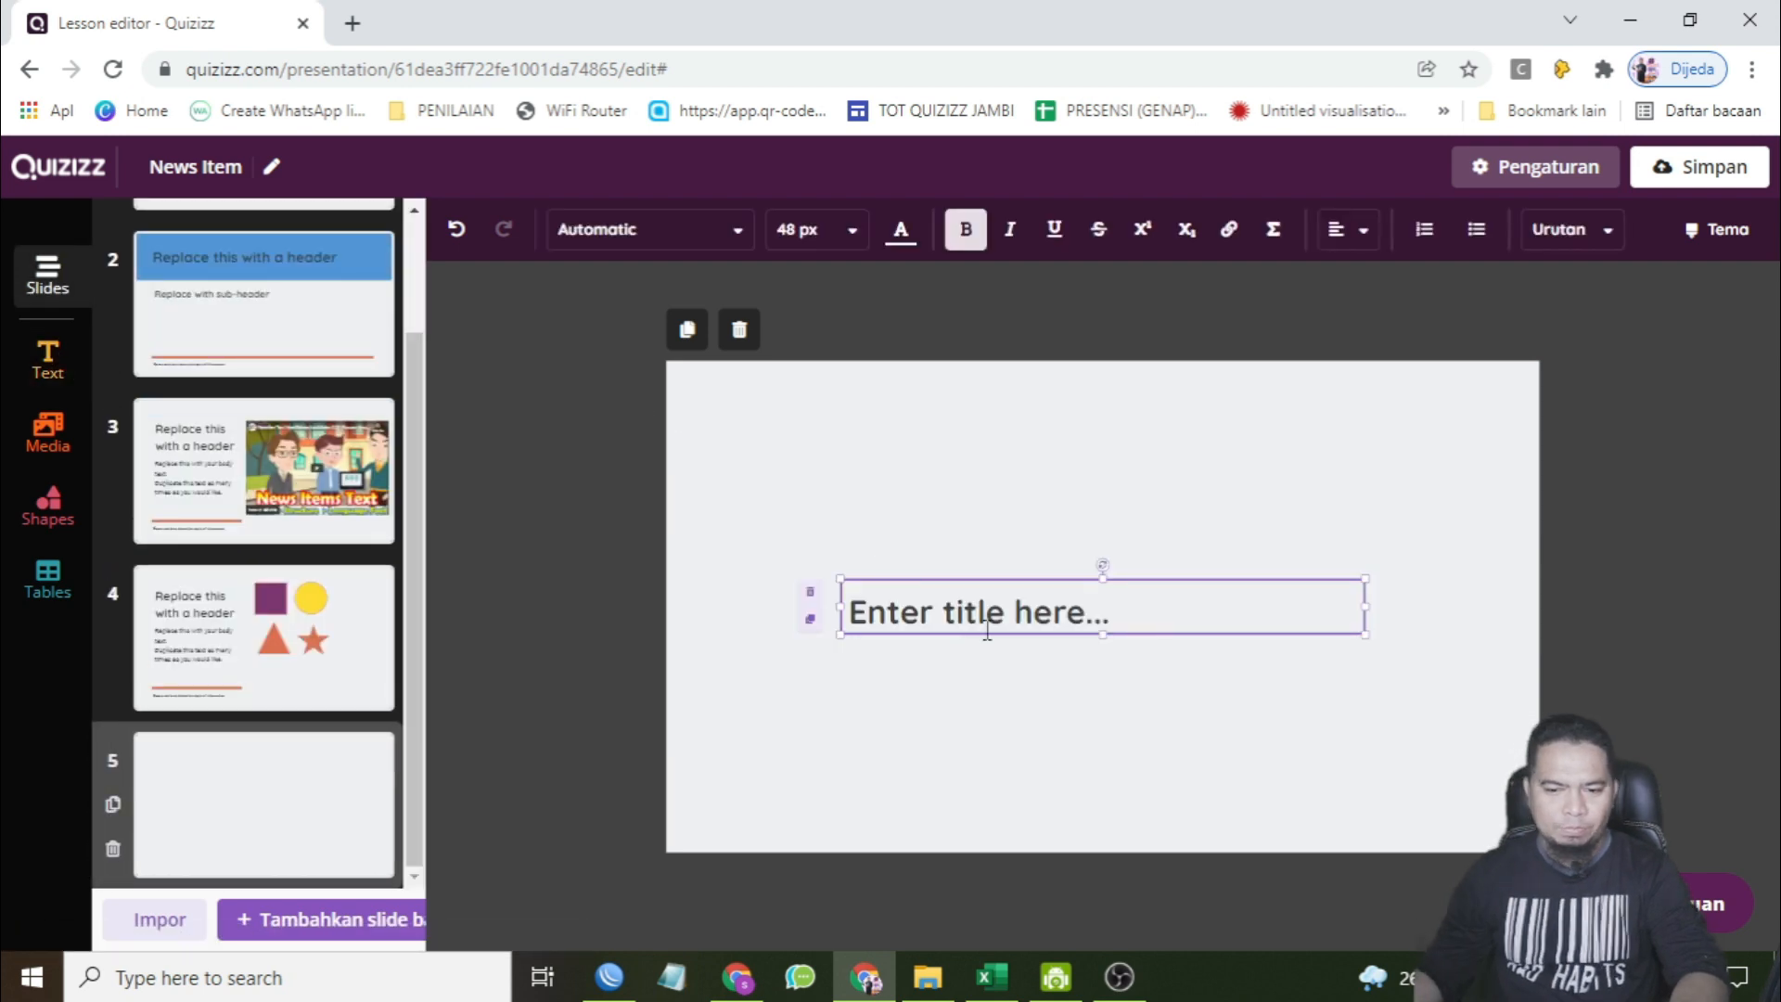
pyautogui.click(1036, 608)
pyautogui.write('Tabel Perkembangan')
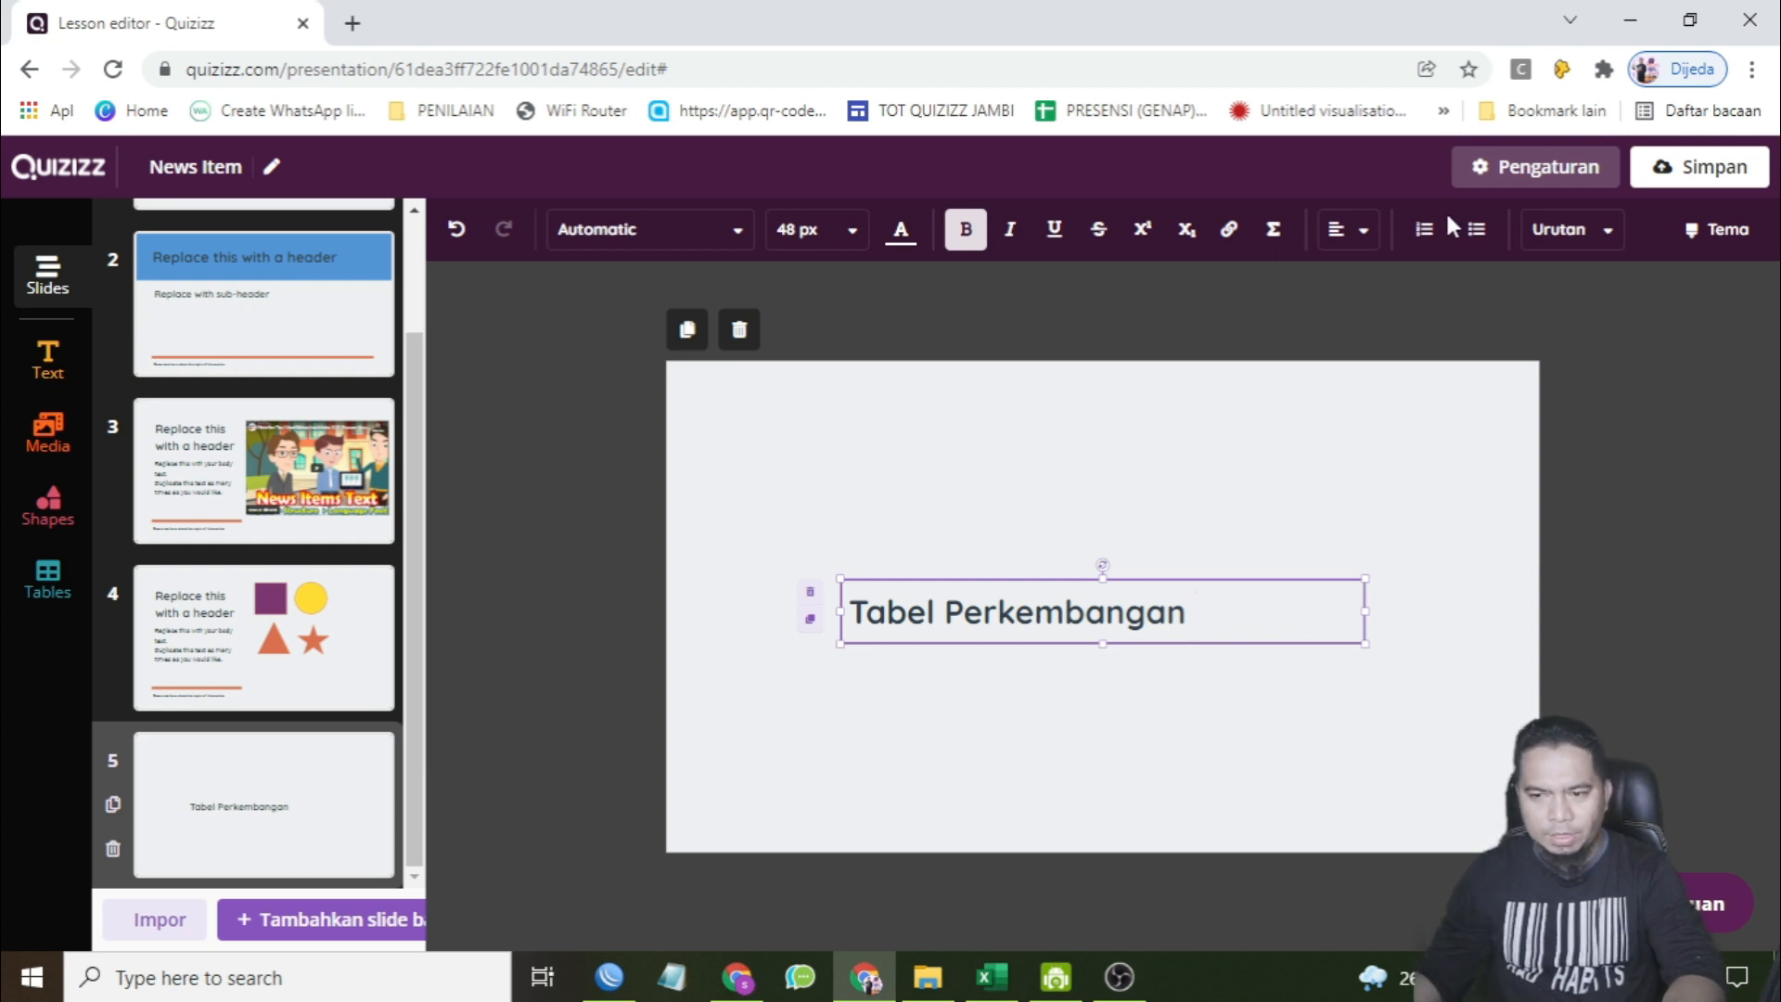
# - Centre-align the heading text and move it to the top of slide 5
pyautogui.click(1350, 229)
pyautogui.click(1349, 322)
pyautogui.moveTo(1120, 583); pyautogui.dragTo(1120, 406)
pyautogui.click(1067, 614)
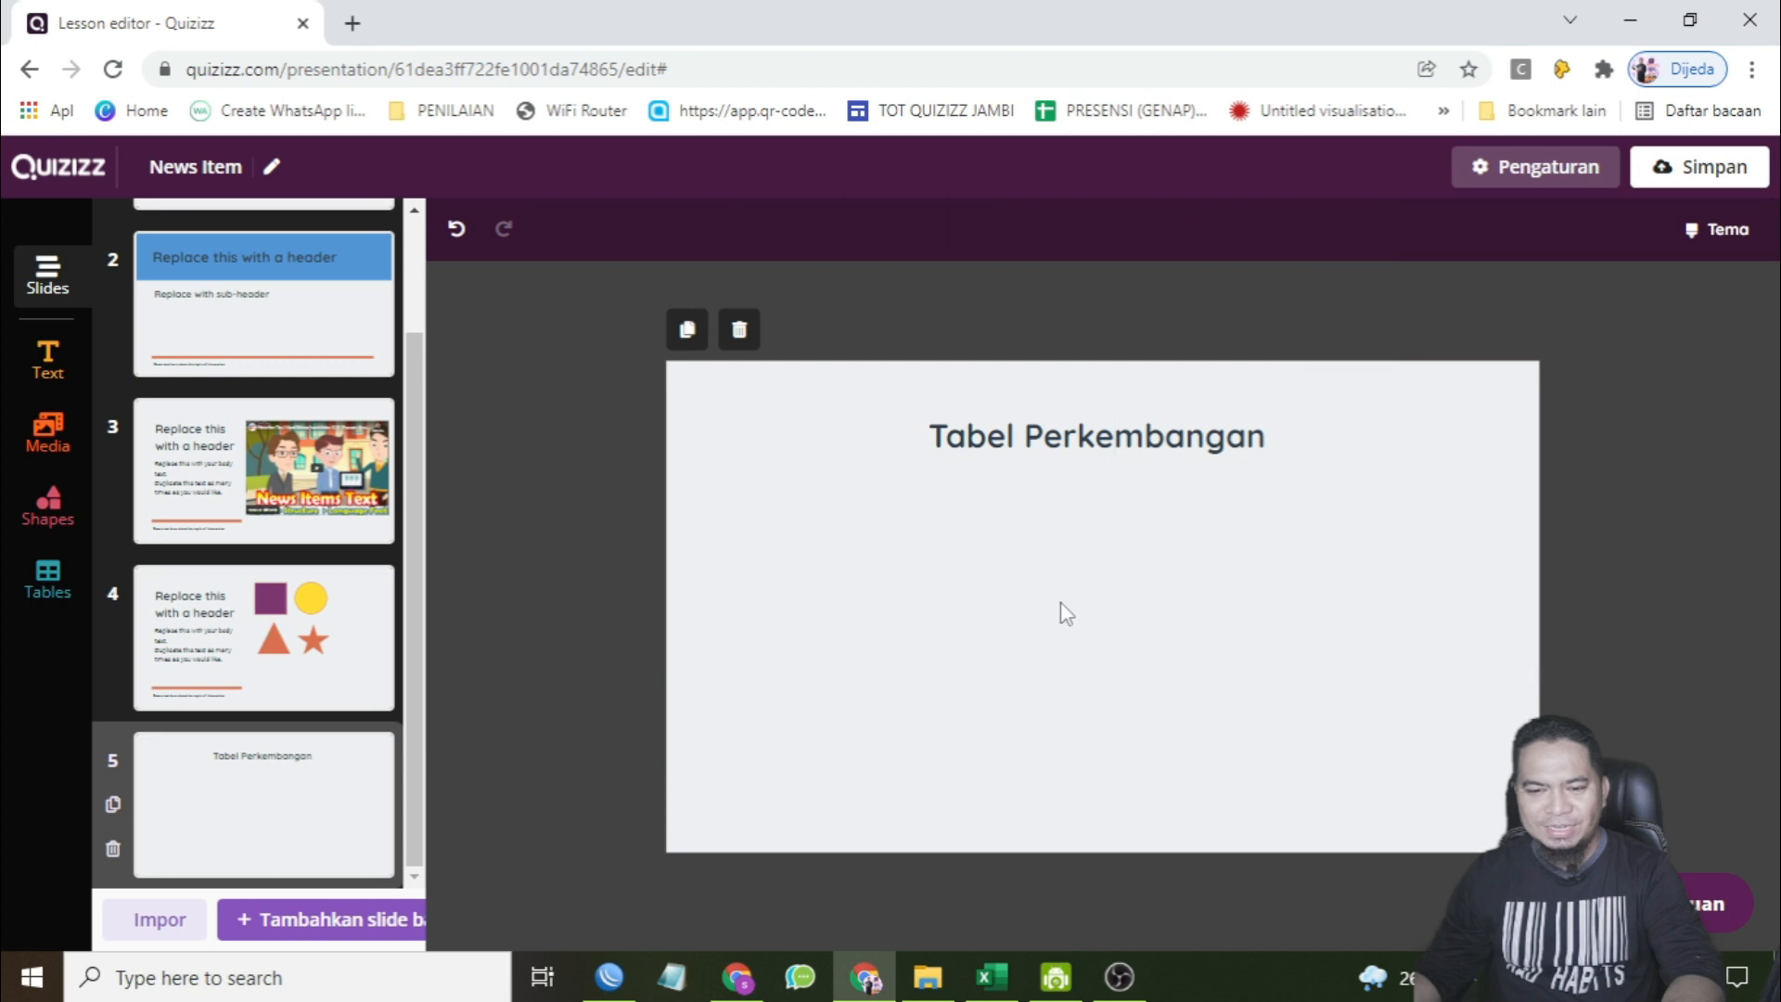
# - Insert a table with 4 rows and 3 columns on slide 5
pyautogui.click(47, 579)
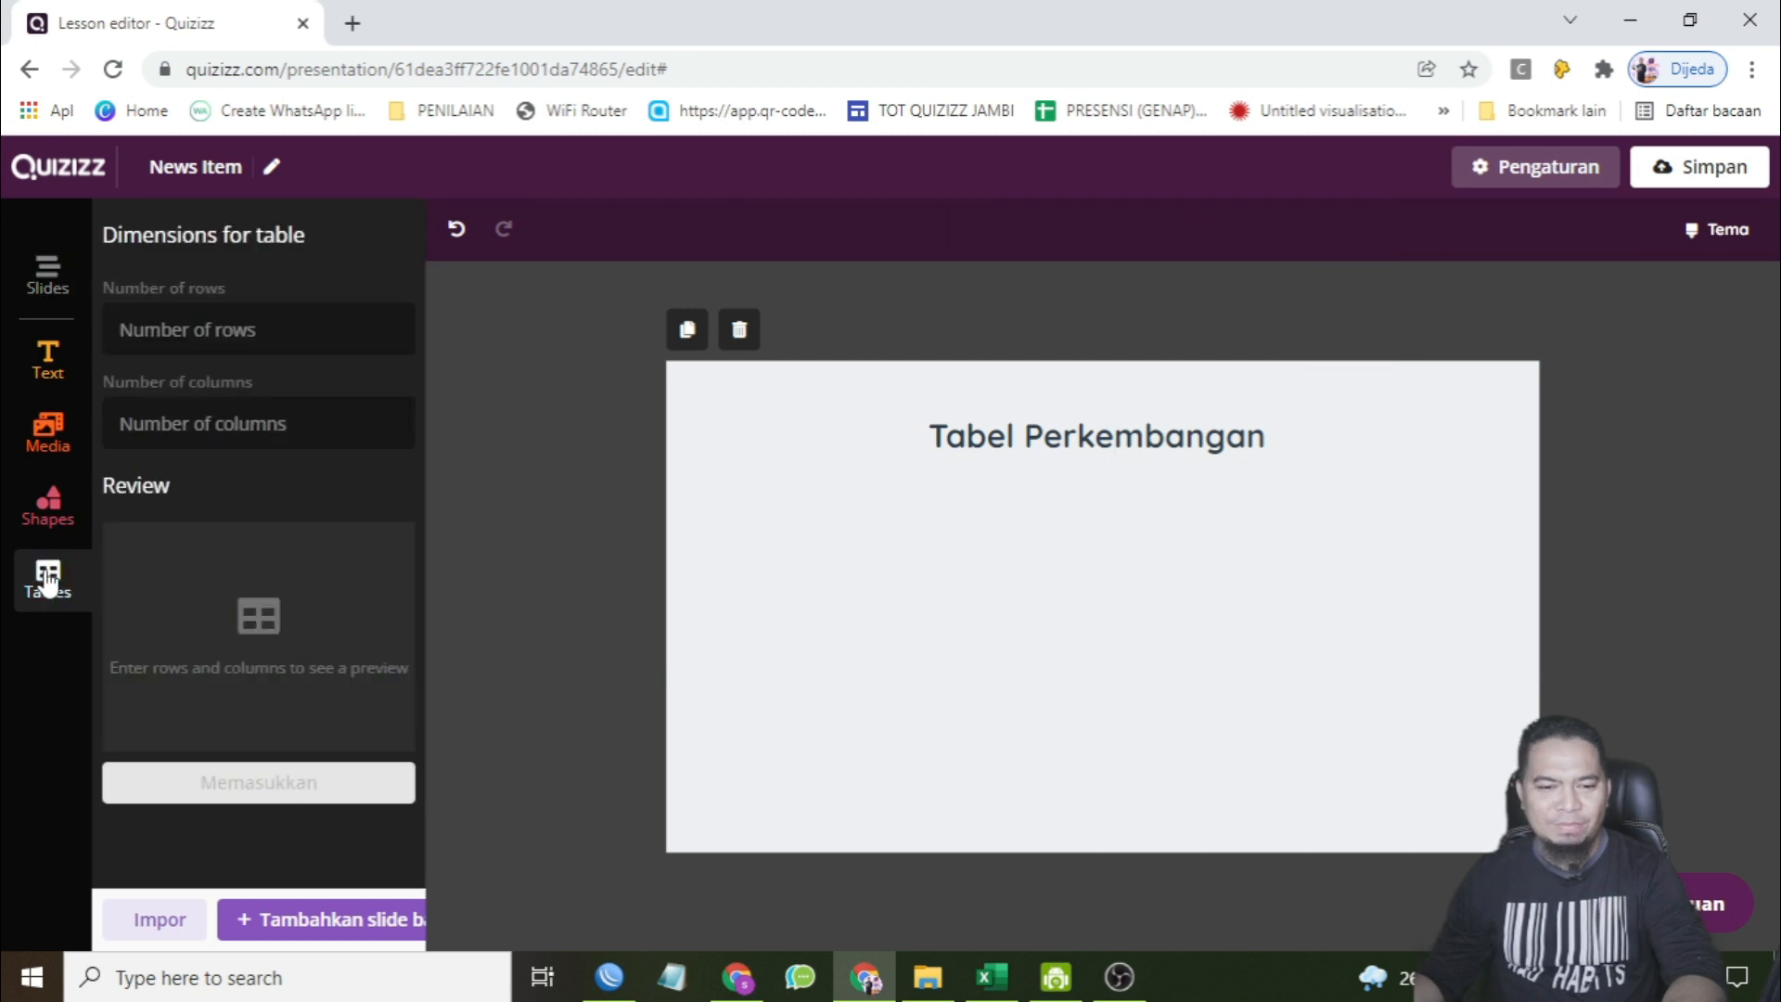
pyautogui.click(148, 338)
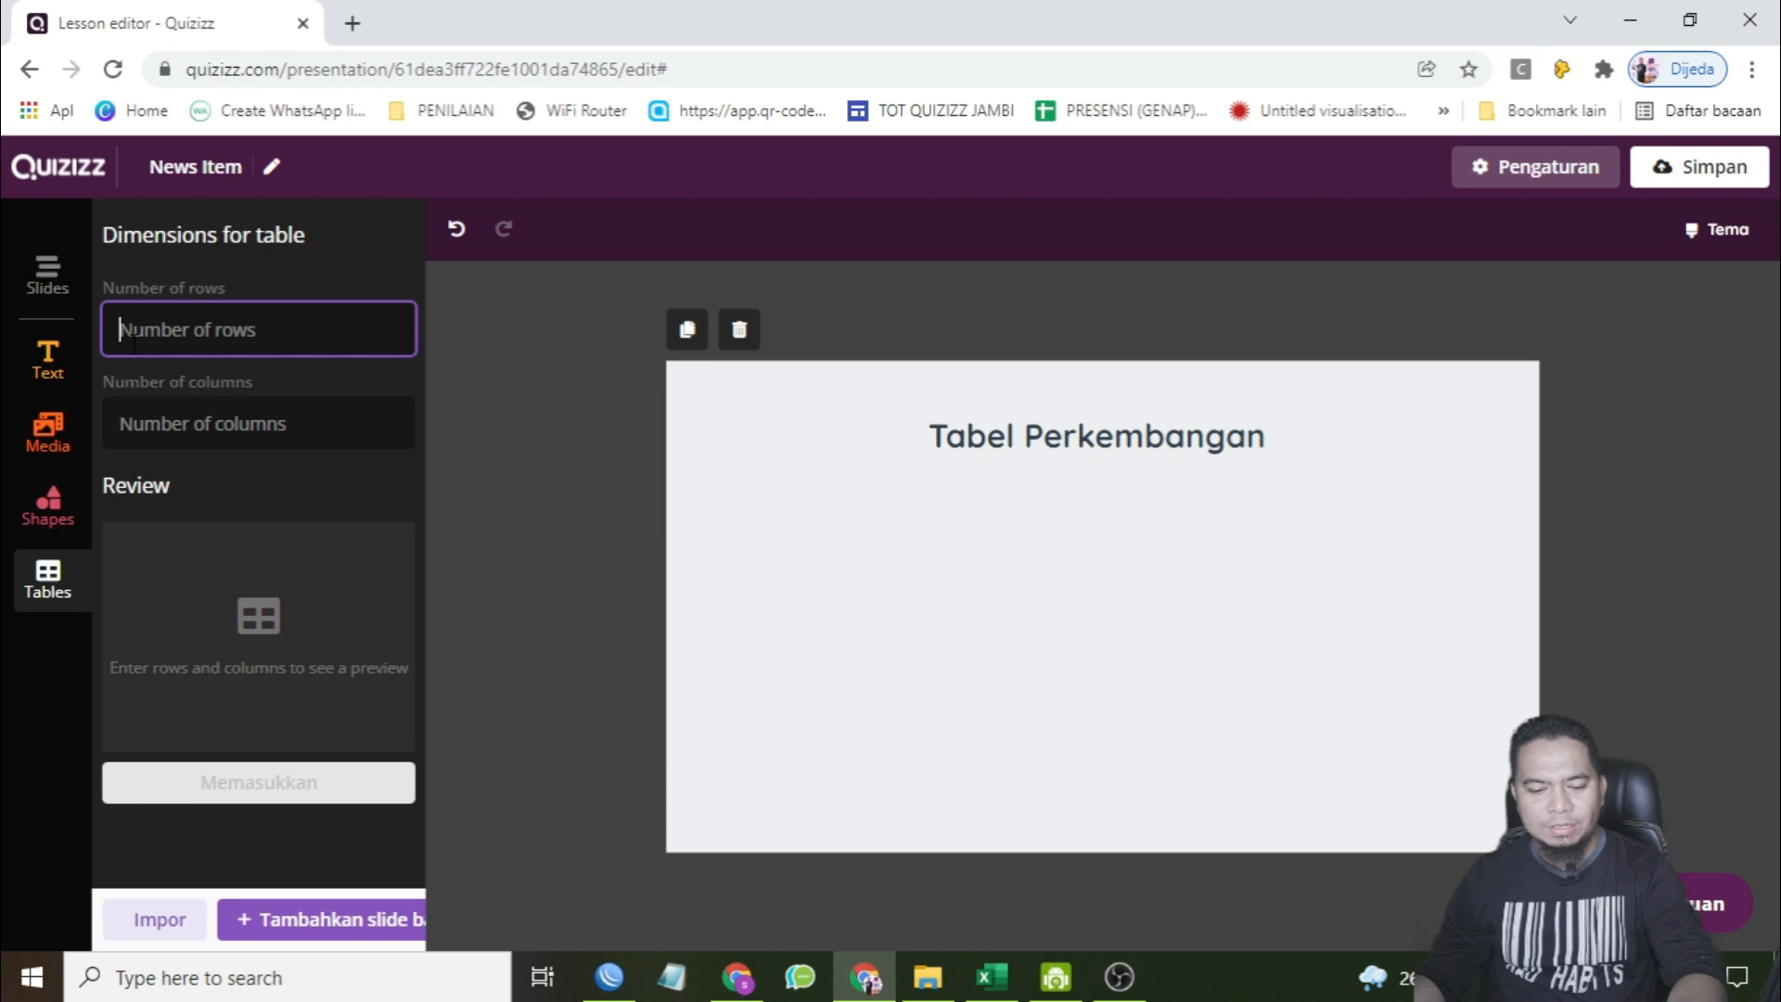
pyautogui.write('4')
pyautogui.click(204, 422)
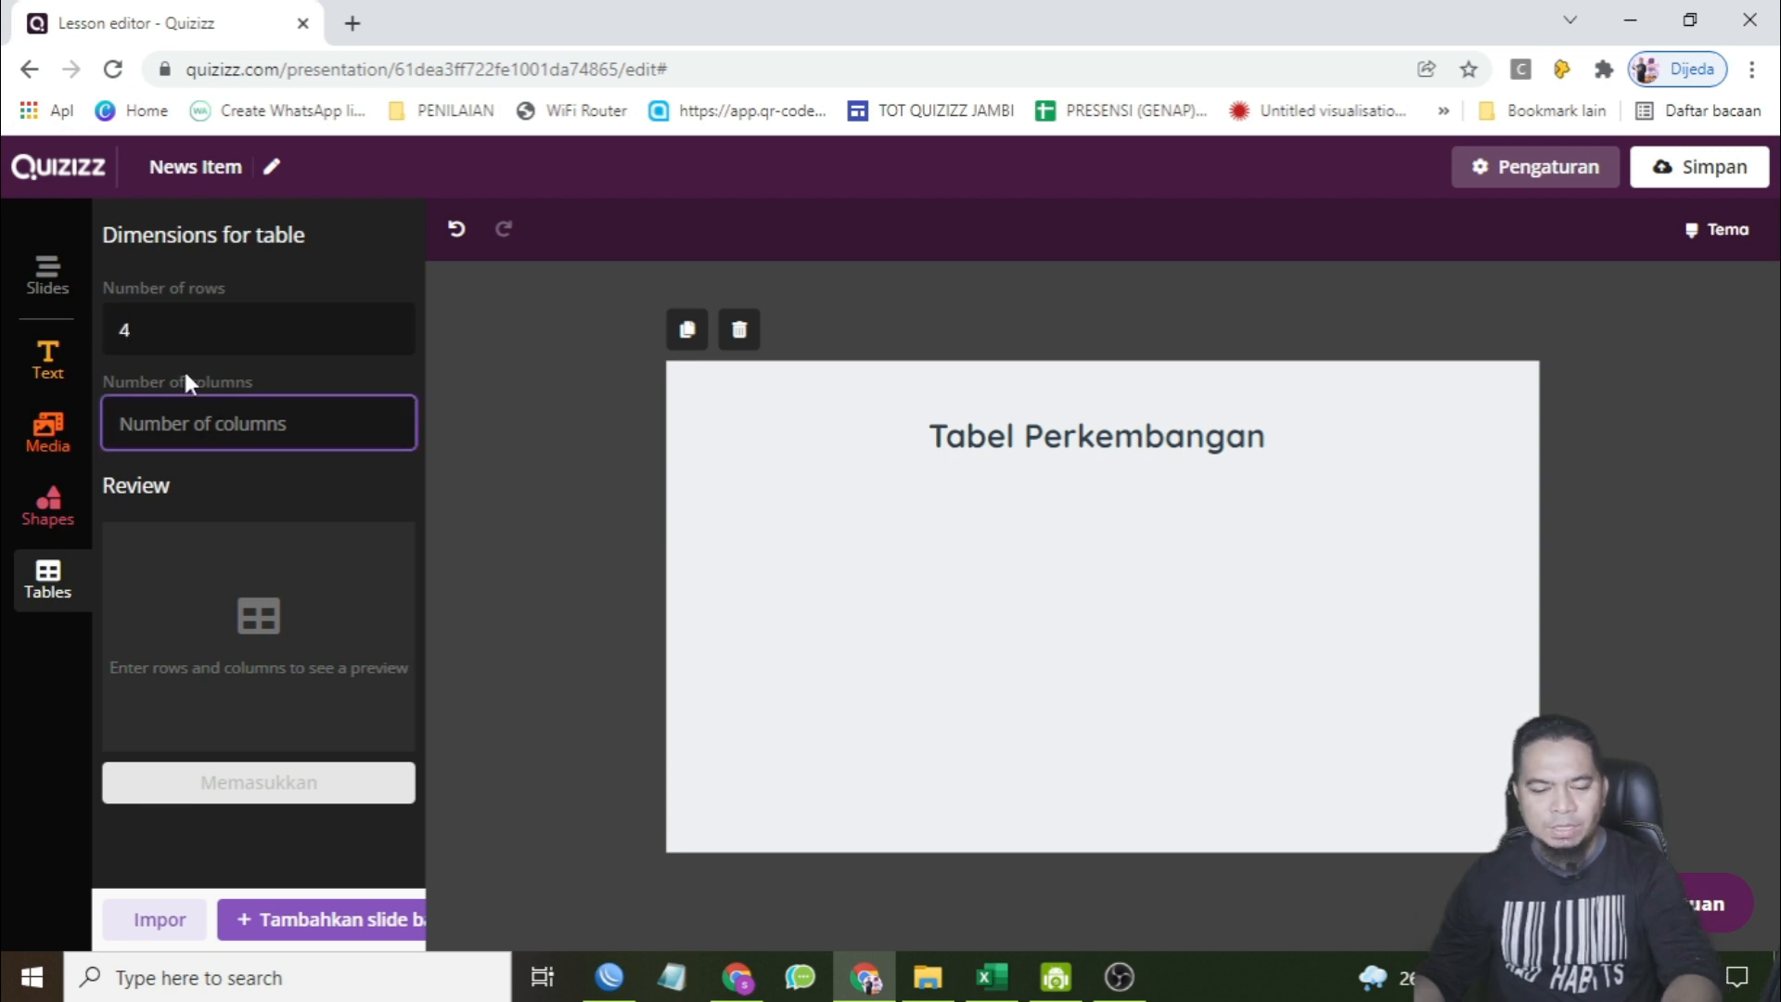
pyautogui.write('3')
pyautogui.click(282, 694)
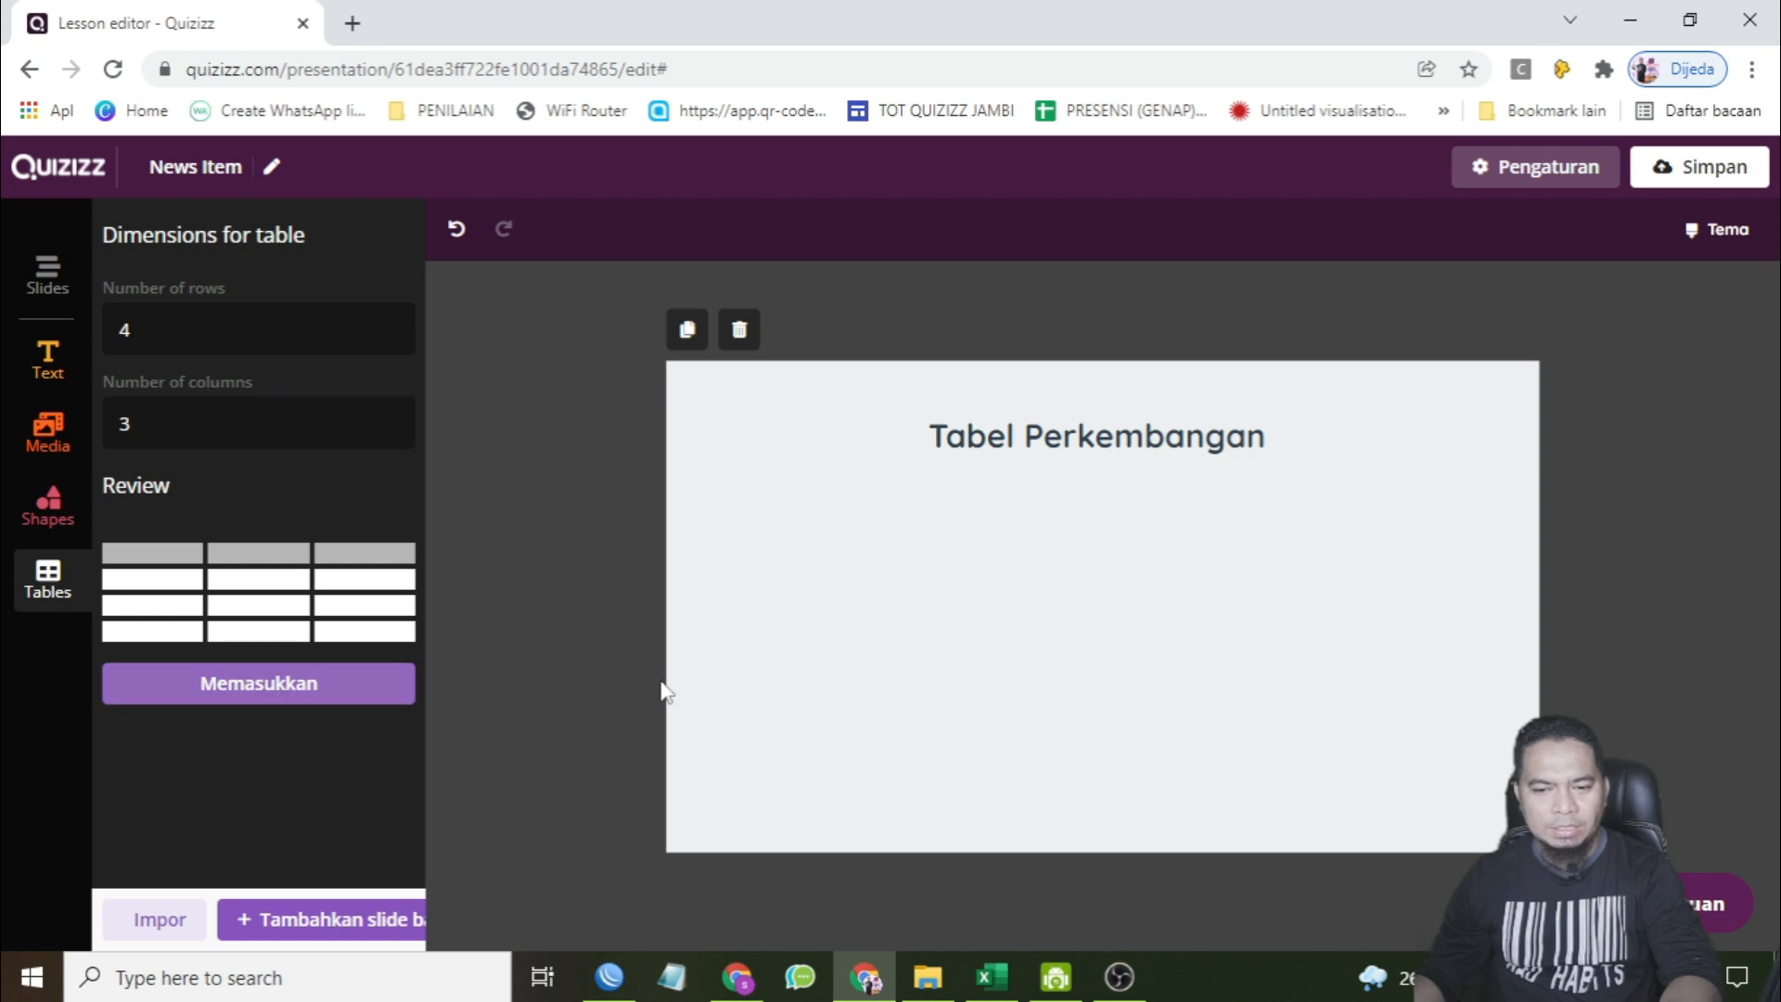
# - Move the table directly under the heading and enlarge its frame to fill the rest of slide 5
pyautogui.moveTo(1018, 640); pyautogui.dragTo(966, 642)
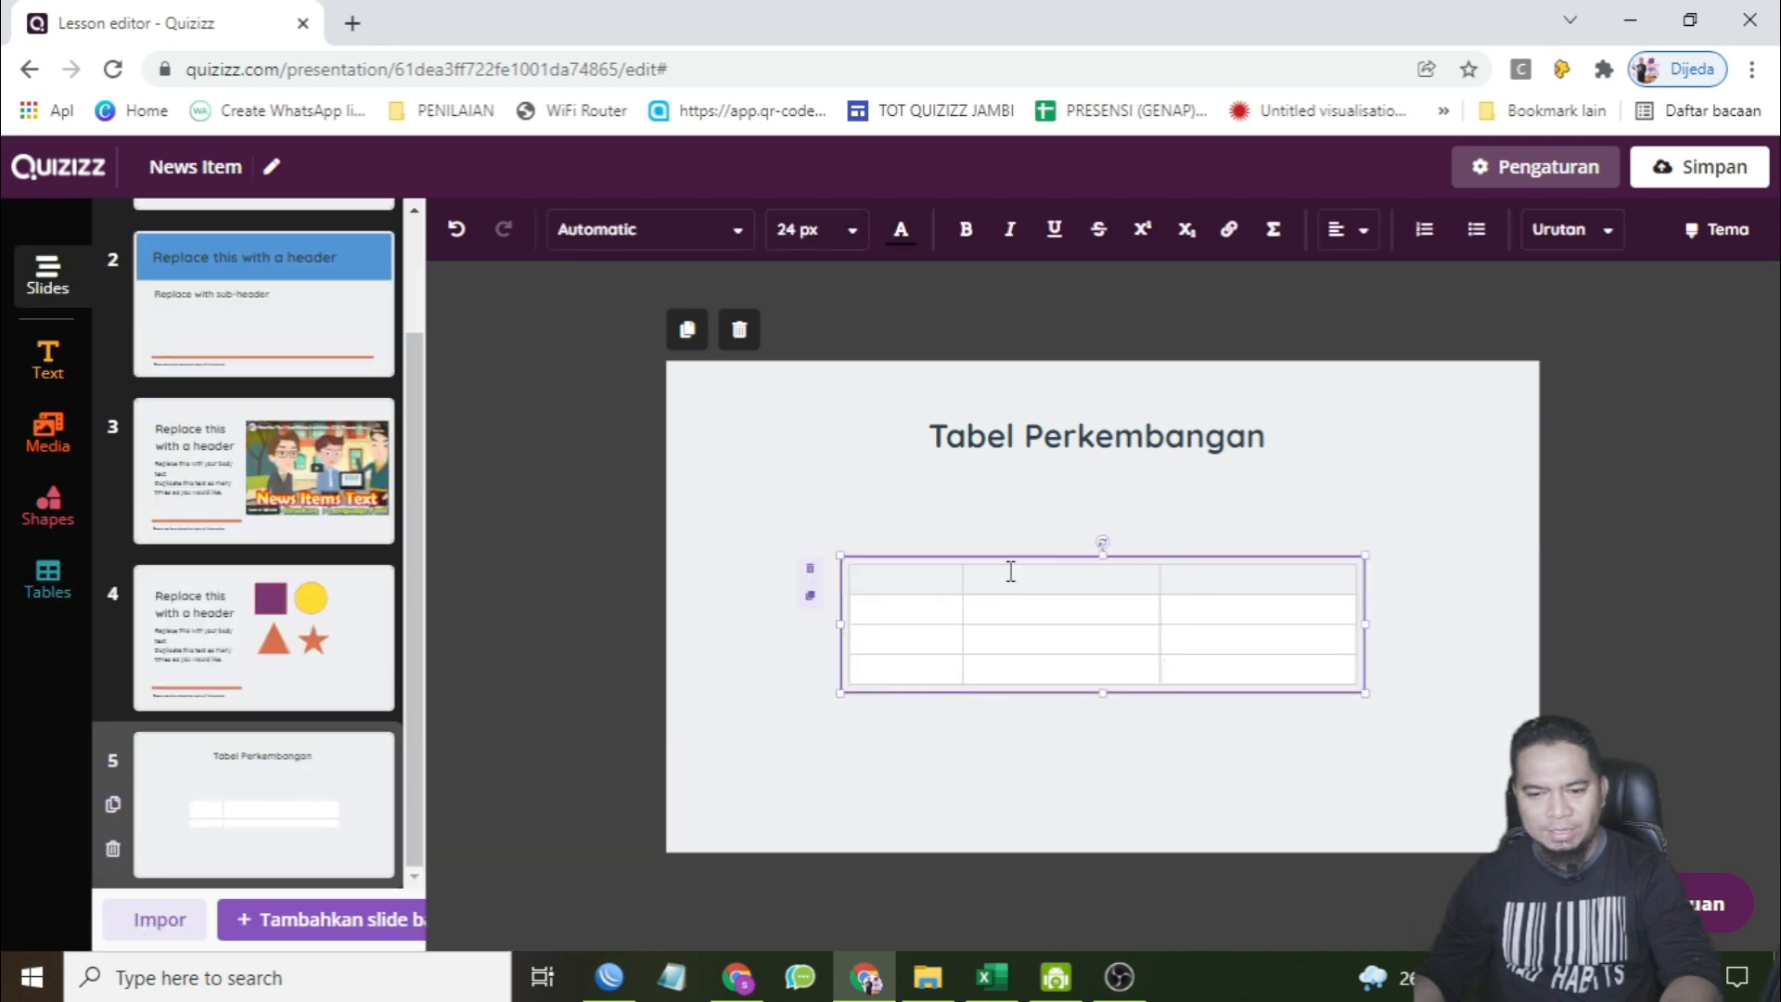
pyautogui.moveTo(1012, 560); pyautogui.dragTo(905, 469)
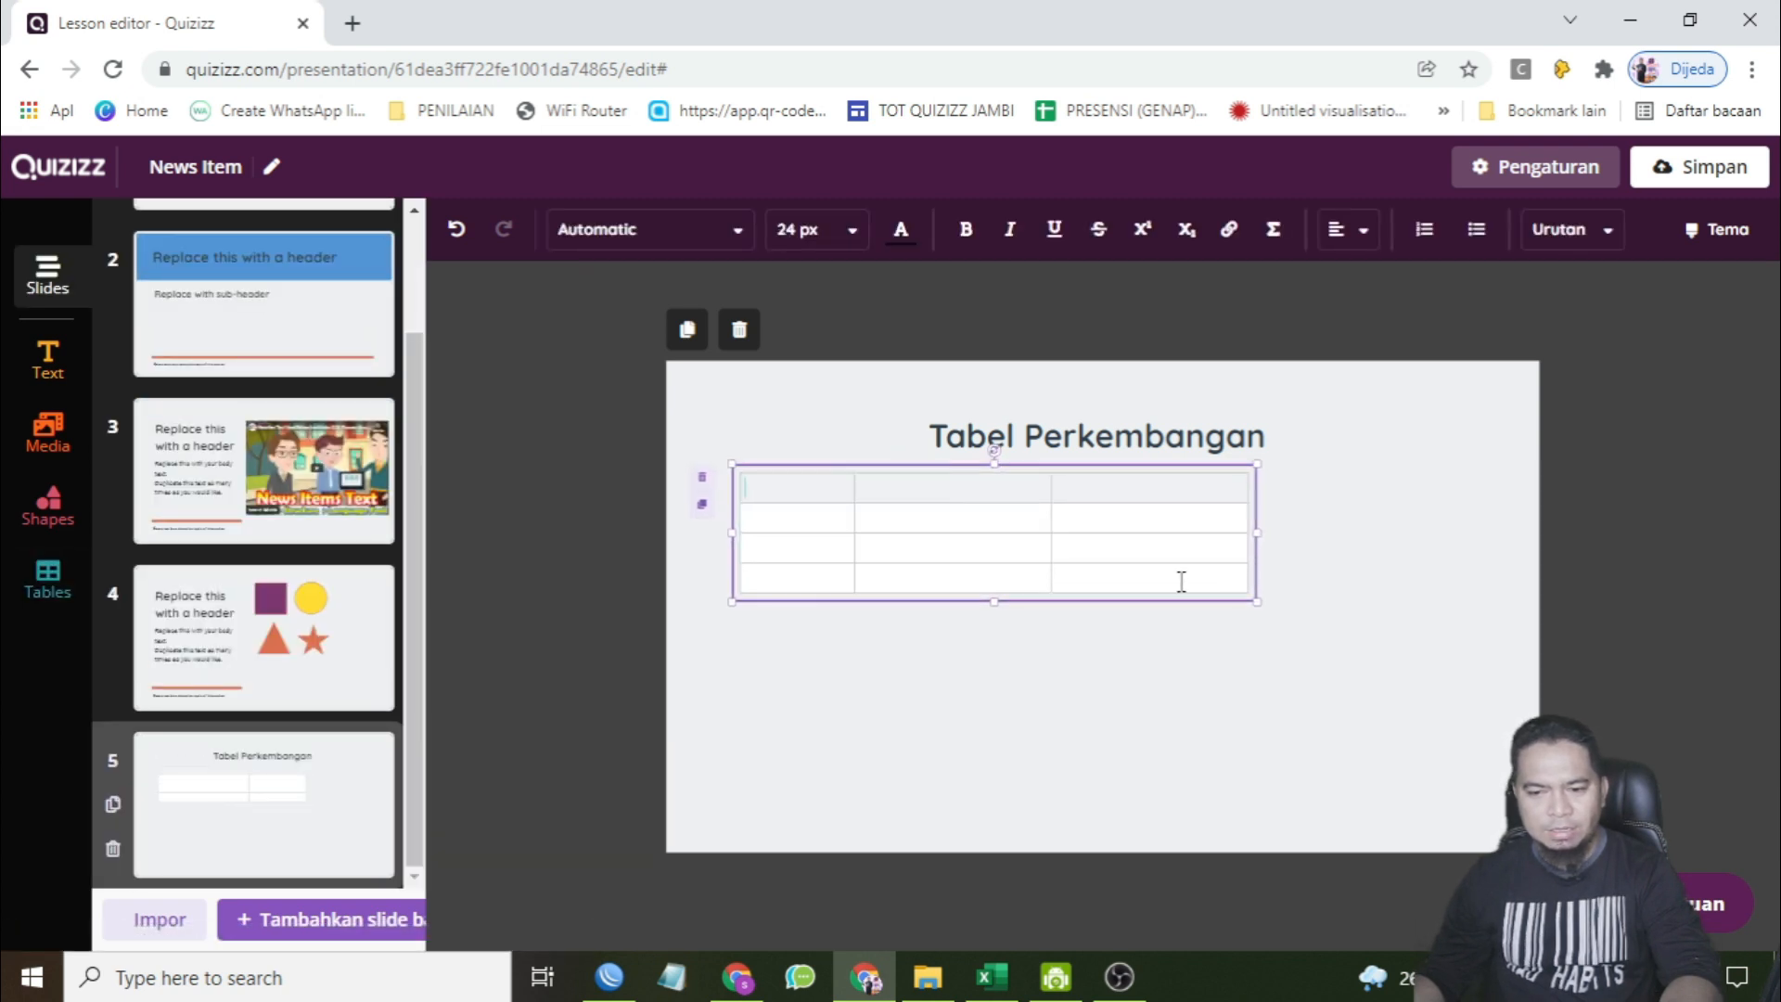
pyautogui.moveTo(1251, 601); pyautogui.dragTo(1496, 805)
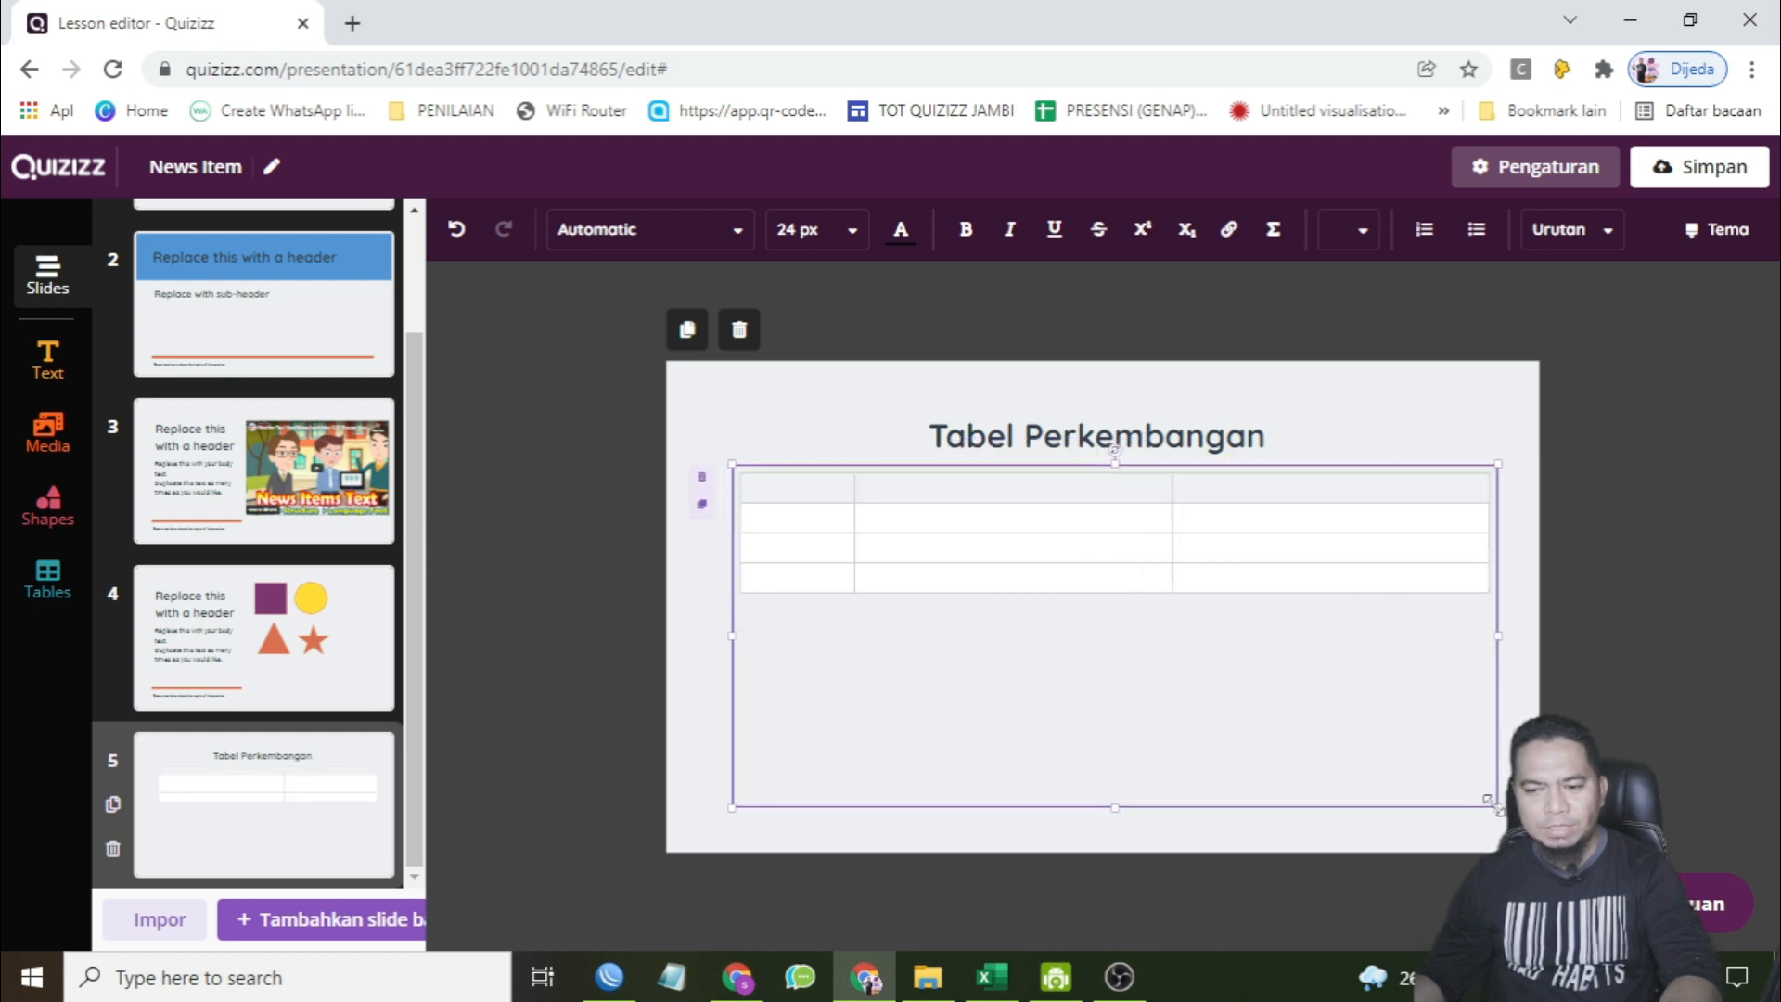
# - Narrow the table's first column and widen the second column
pyautogui.click(1036, 516)
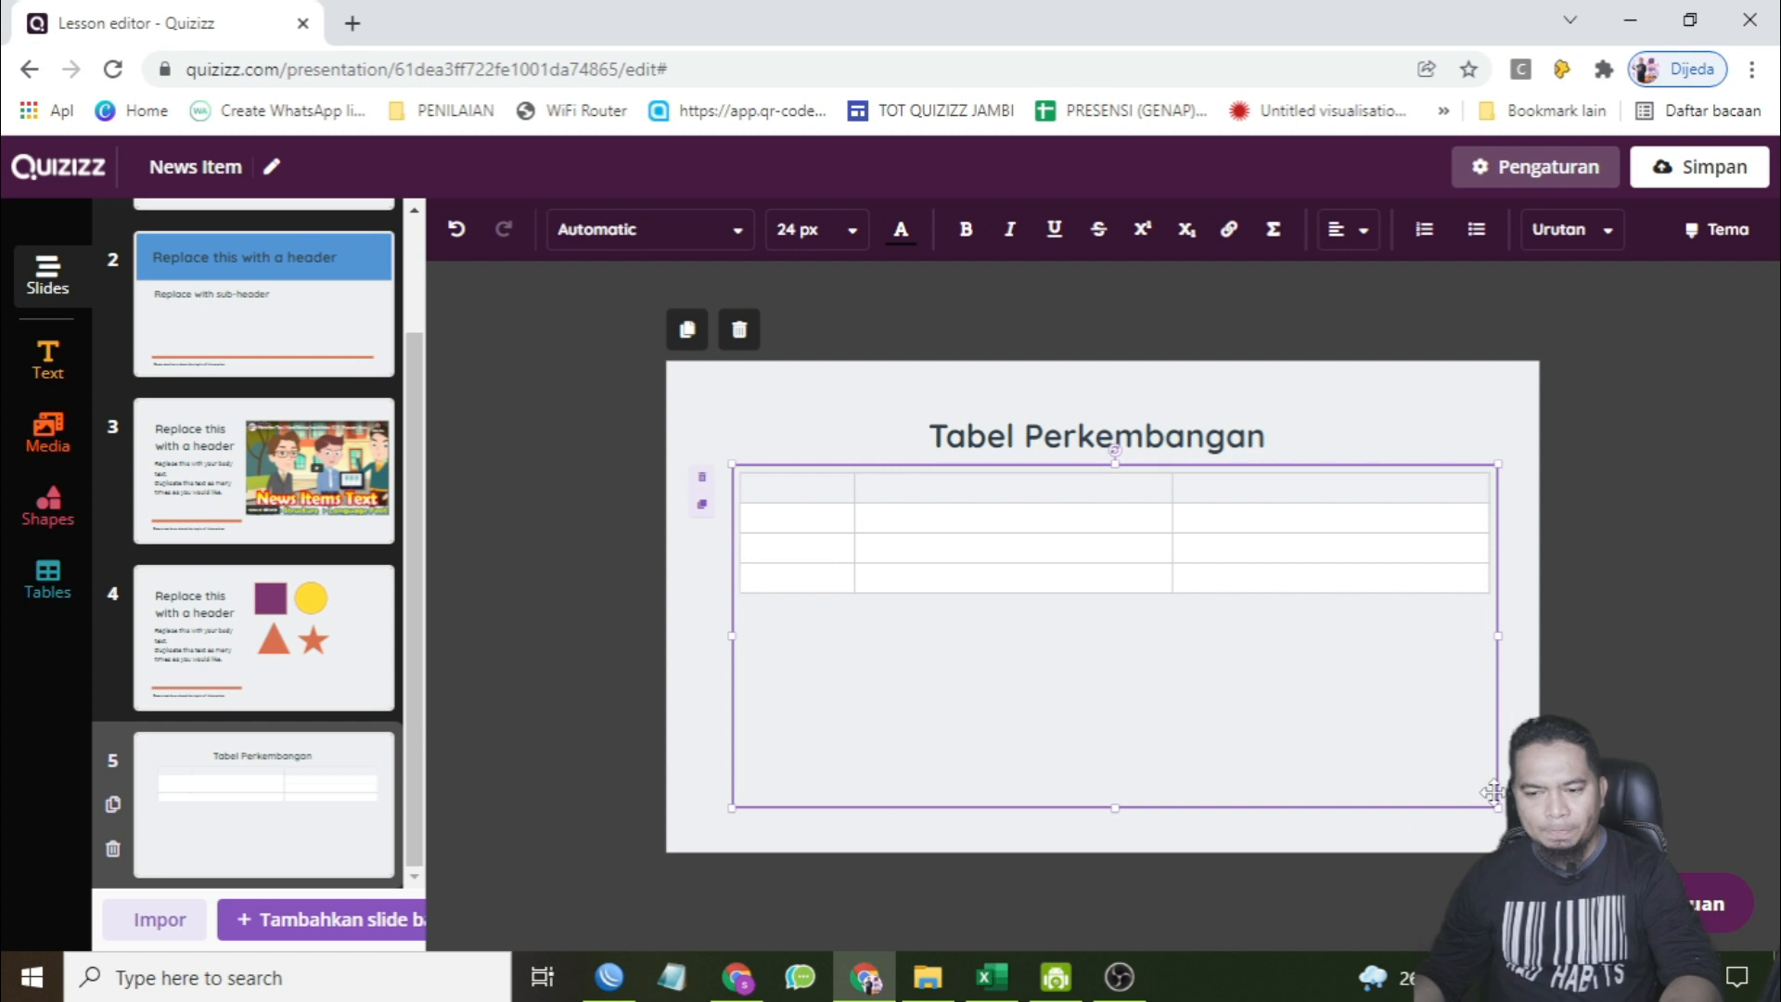
pyautogui.moveTo(852, 489); pyautogui.dragTo(808, 490)
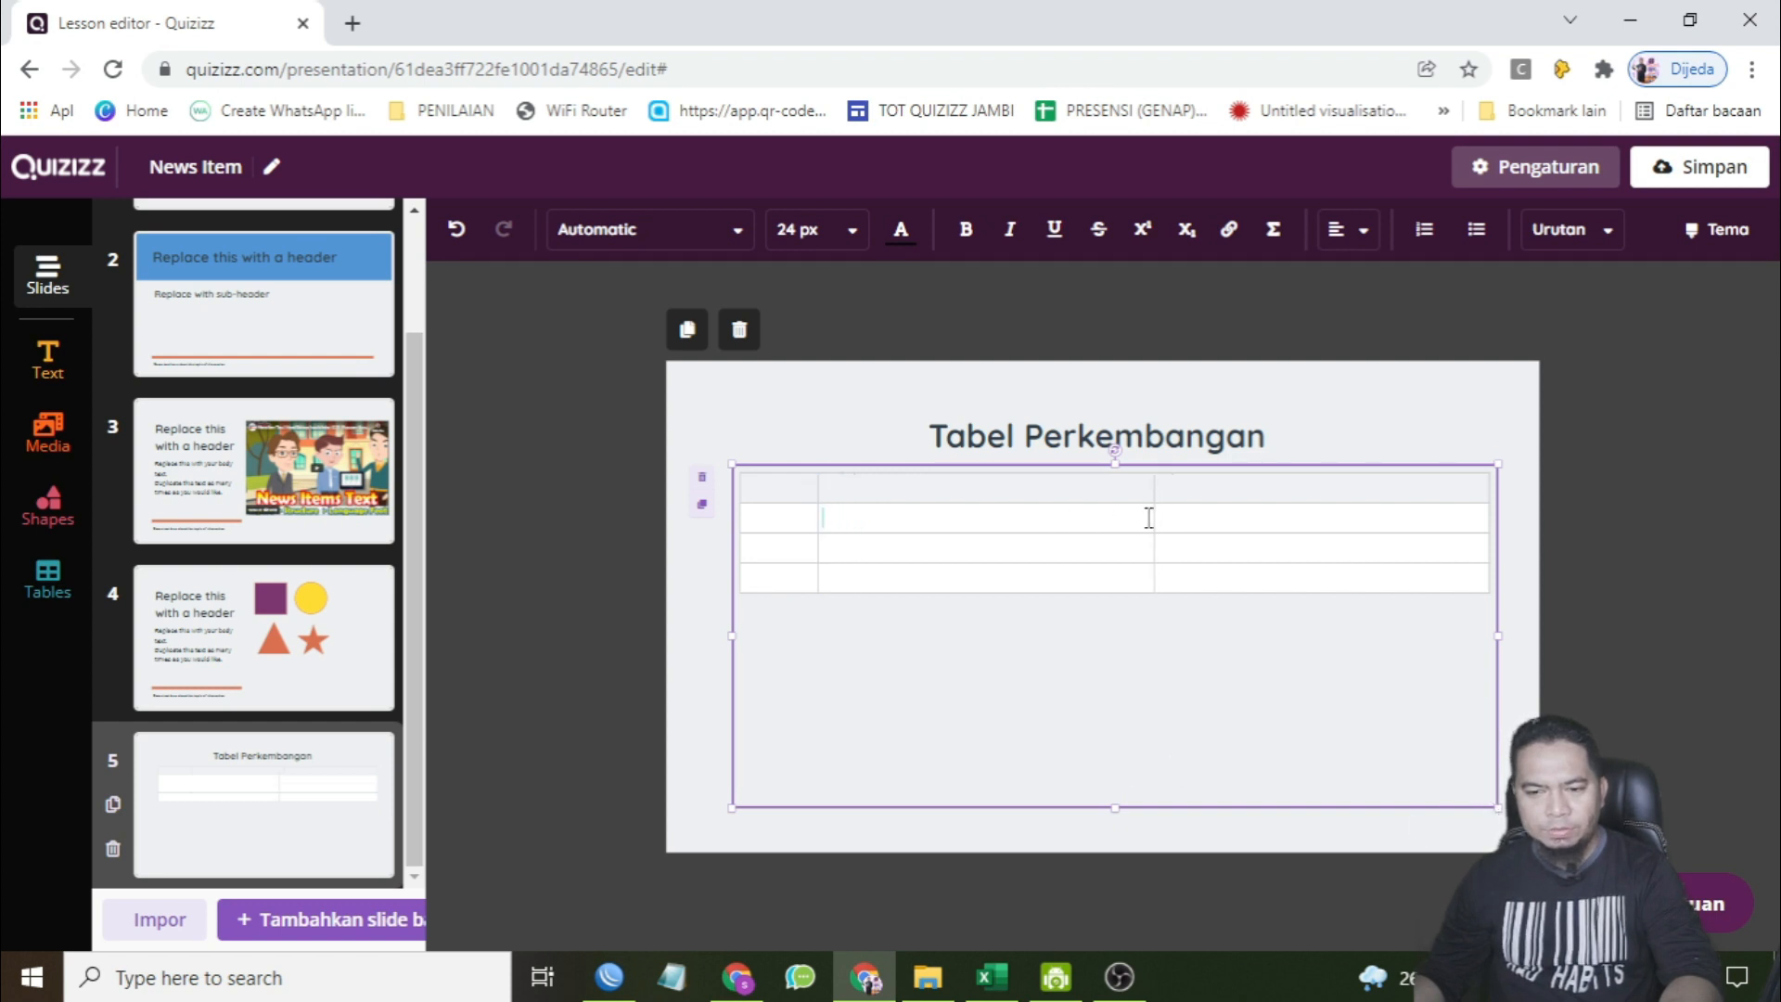
pyautogui.moveTo(1155, 490)
pyautogui.mouseDown()
pyautogui.moveTo(1018, 489)
pyautogui.moveTo(1364, 489)
pyautogui.moveTo(1137, 489)
pyautogui.moveTo(1169, 491)
pyautogui.mouseUp()
# - Fill in the table's header row with No, Nama and Uraian, and centre-align the header text
pyautogui.write('N')
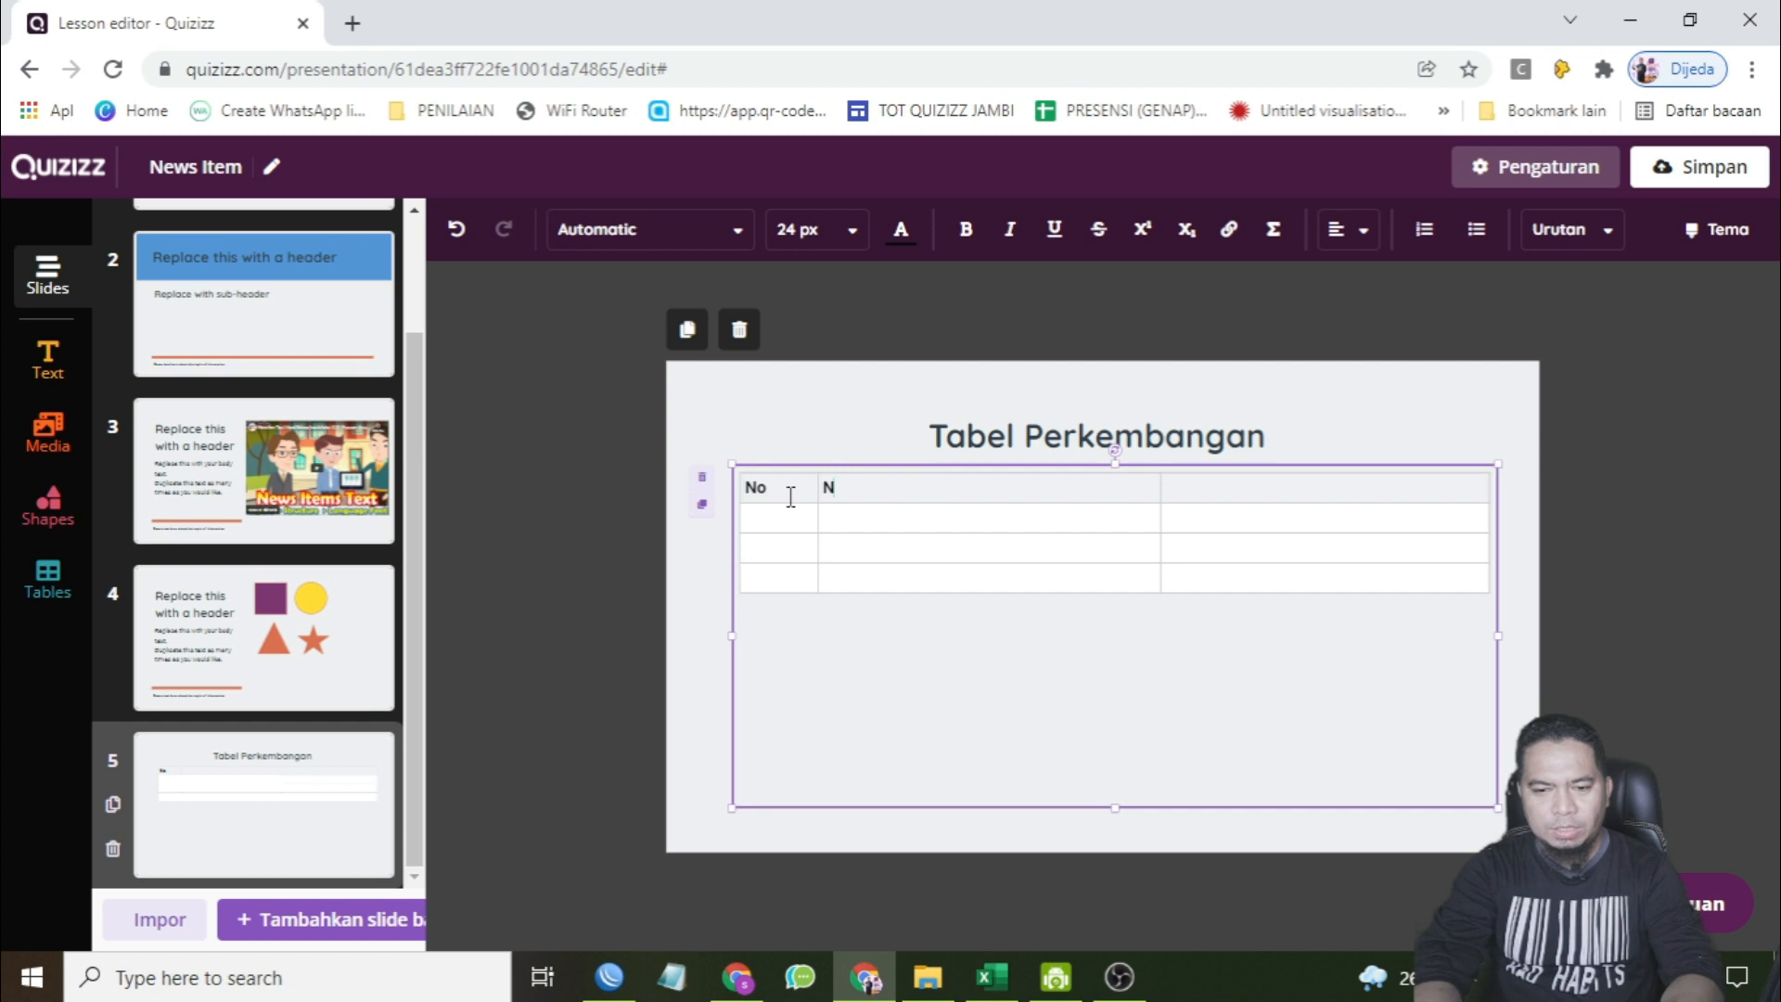
pyautogui.write('Uraian')
pyautogui.moveTo(790, 497); pyautogui.dragTo(1234, 487)
pyautogui.click(1349, 229)
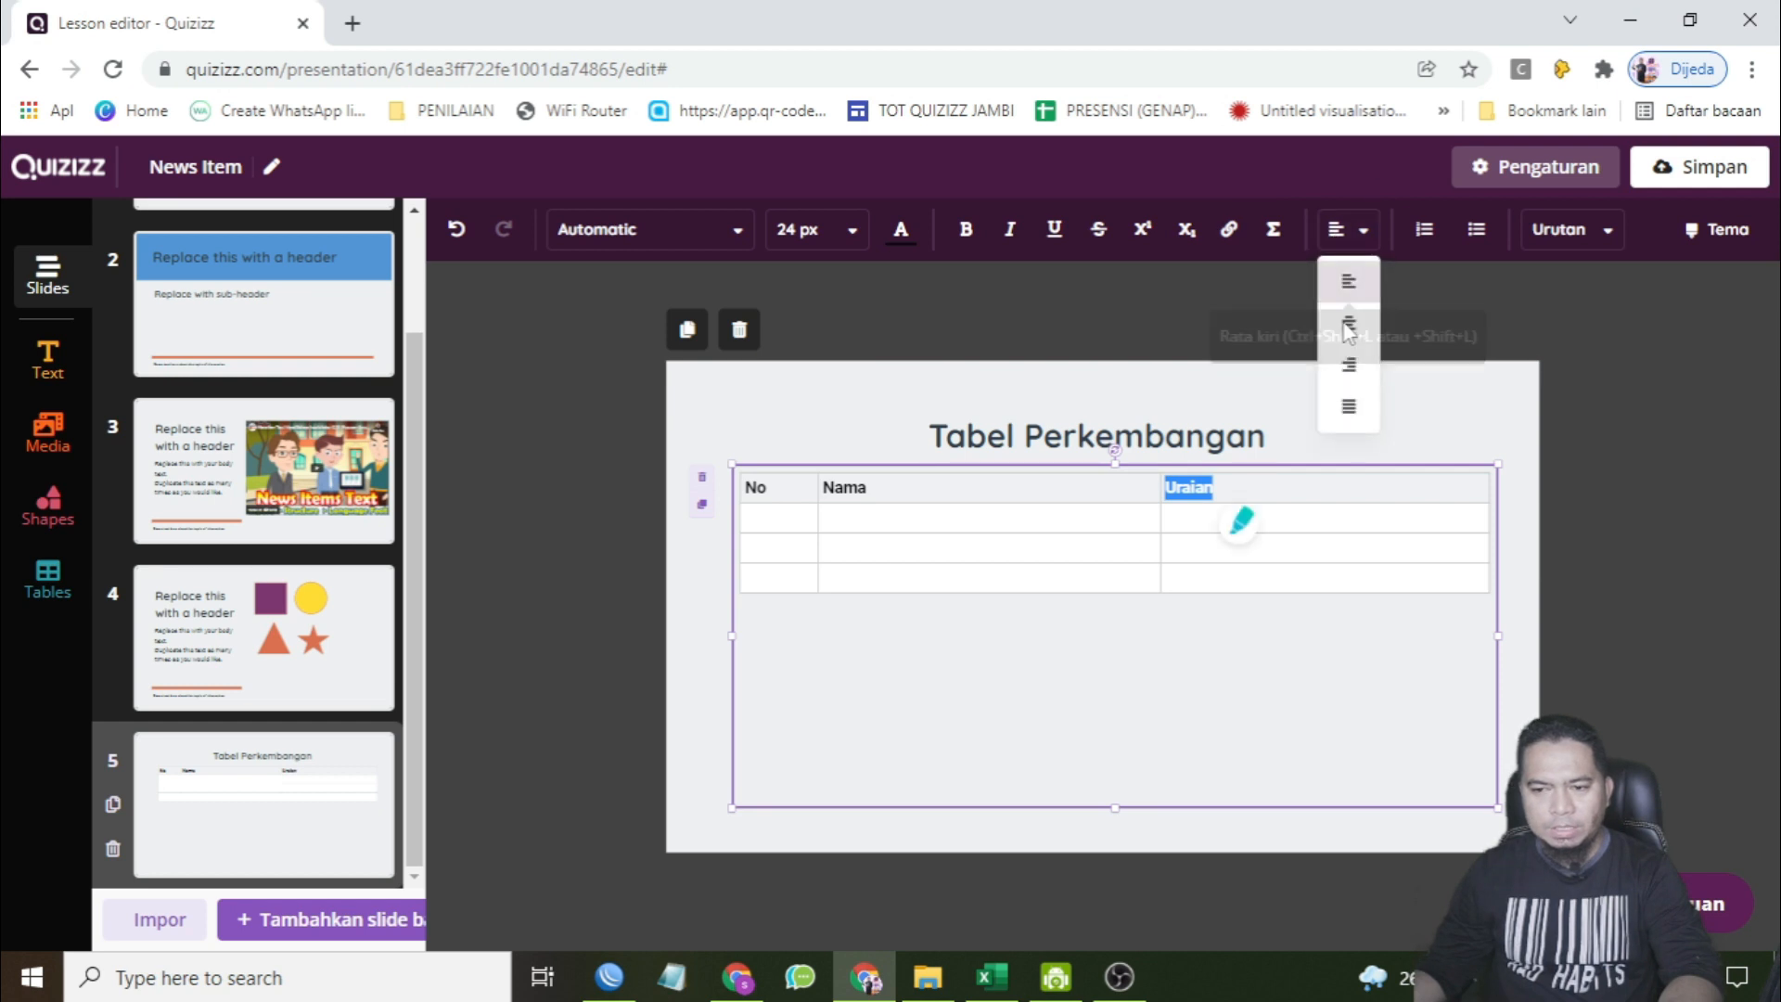
pyautogui.click(1348, 328)
# - Go back to slide 4 and set the lesson's language to Indonesian in the lesson settings
pyautogui.click(248, 623)
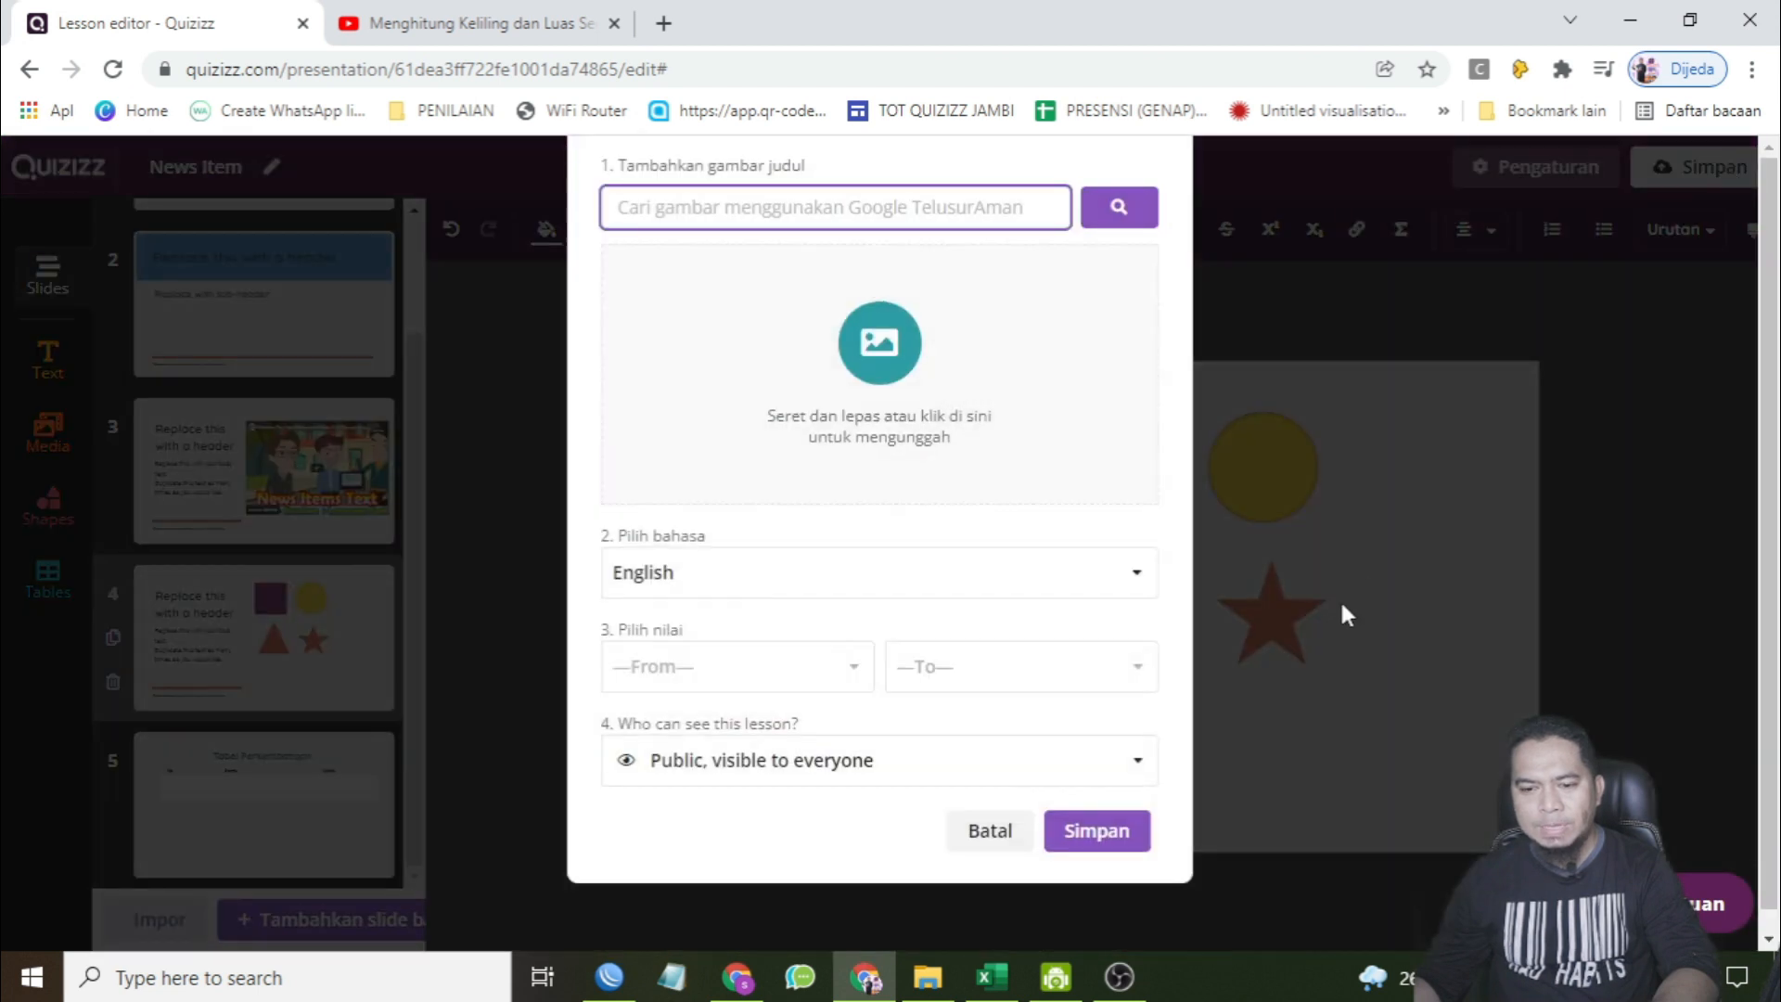
pyautogui.click(735, 587)
pyautogui.click(686, 746)
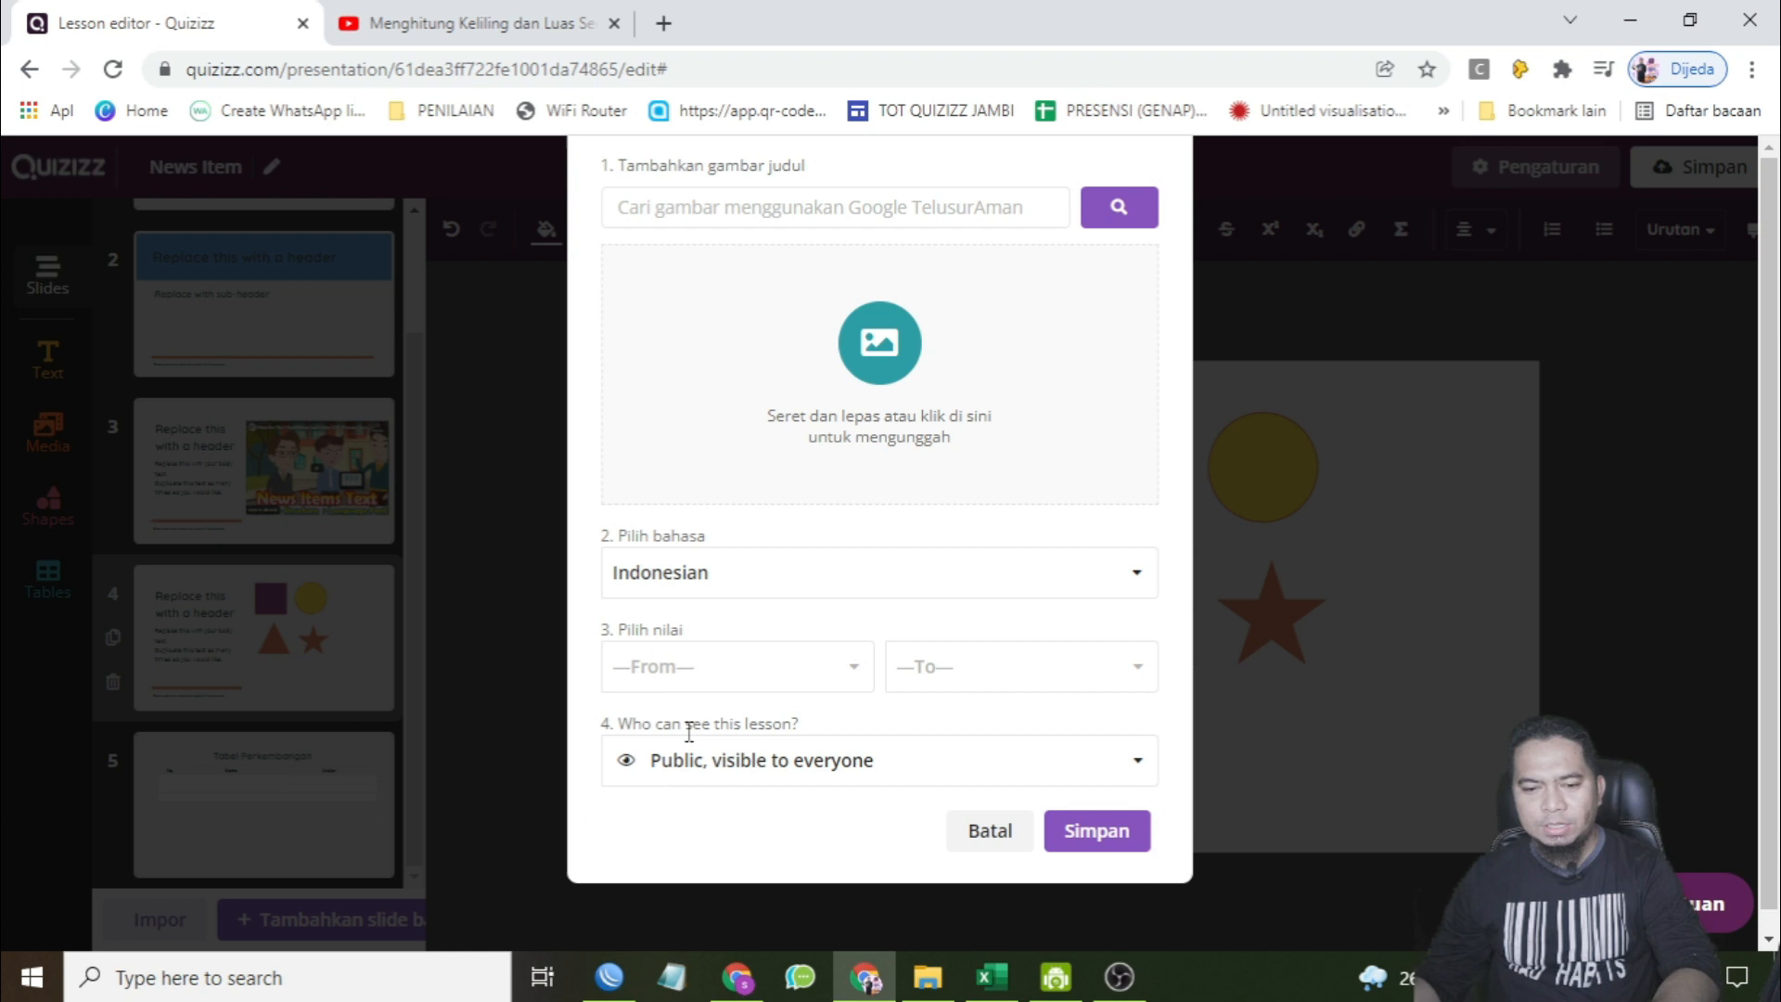
# - Set the lesson's grade range to 10th through 10th and its visibility to "Private, visible to you"
pyautogui.click(696, 670)
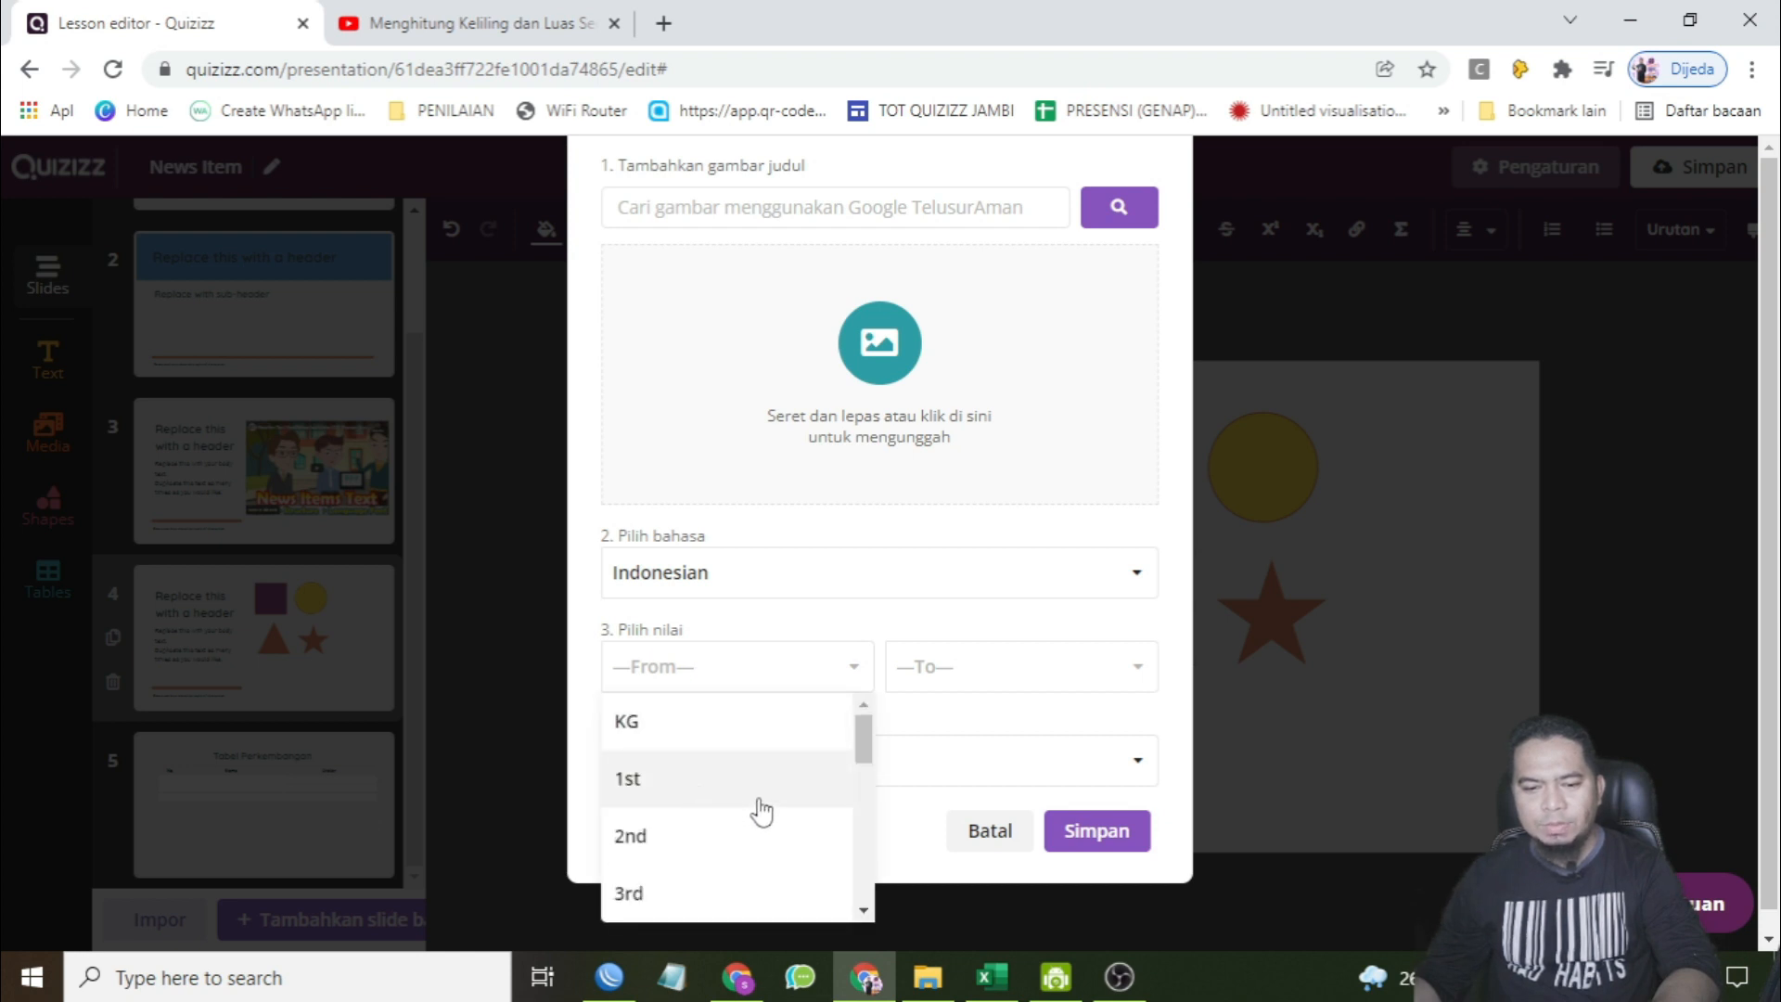
pyautogui.scroll(-7, 761, 810)
pyautogui.scroll(4, 759, 811)
pyautogui.scroll(-1, 724, 882)
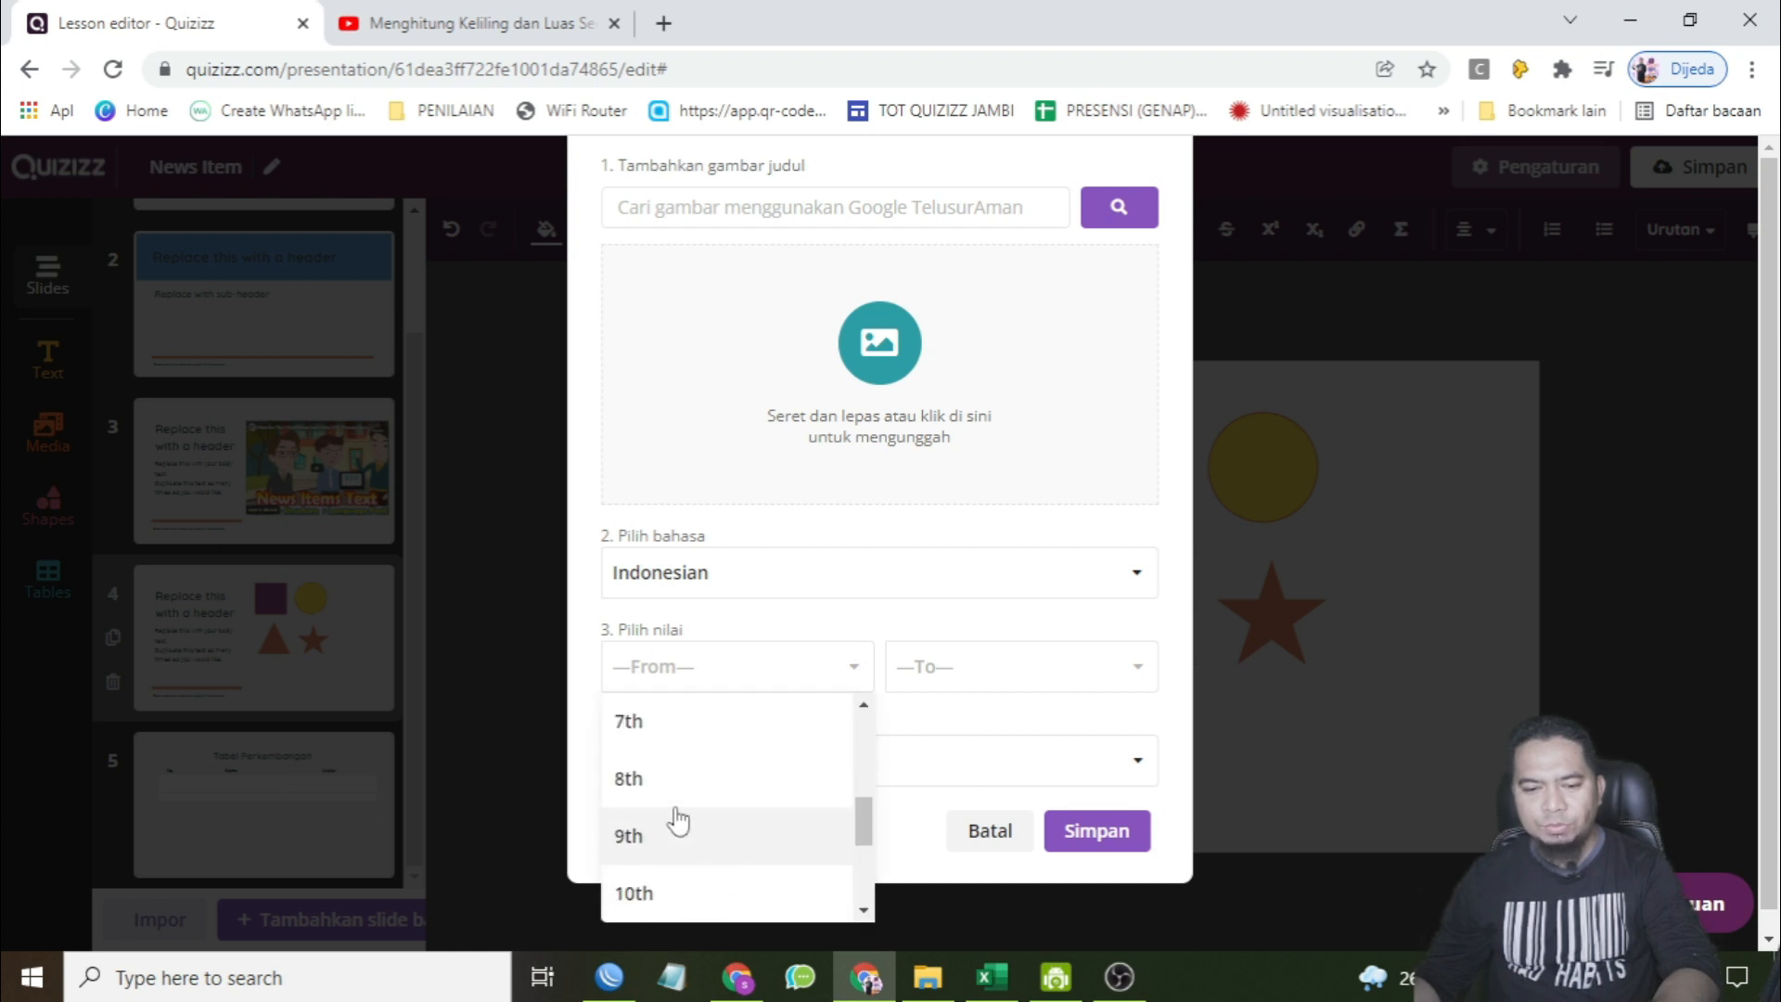
pyautogui.click(683, 890)
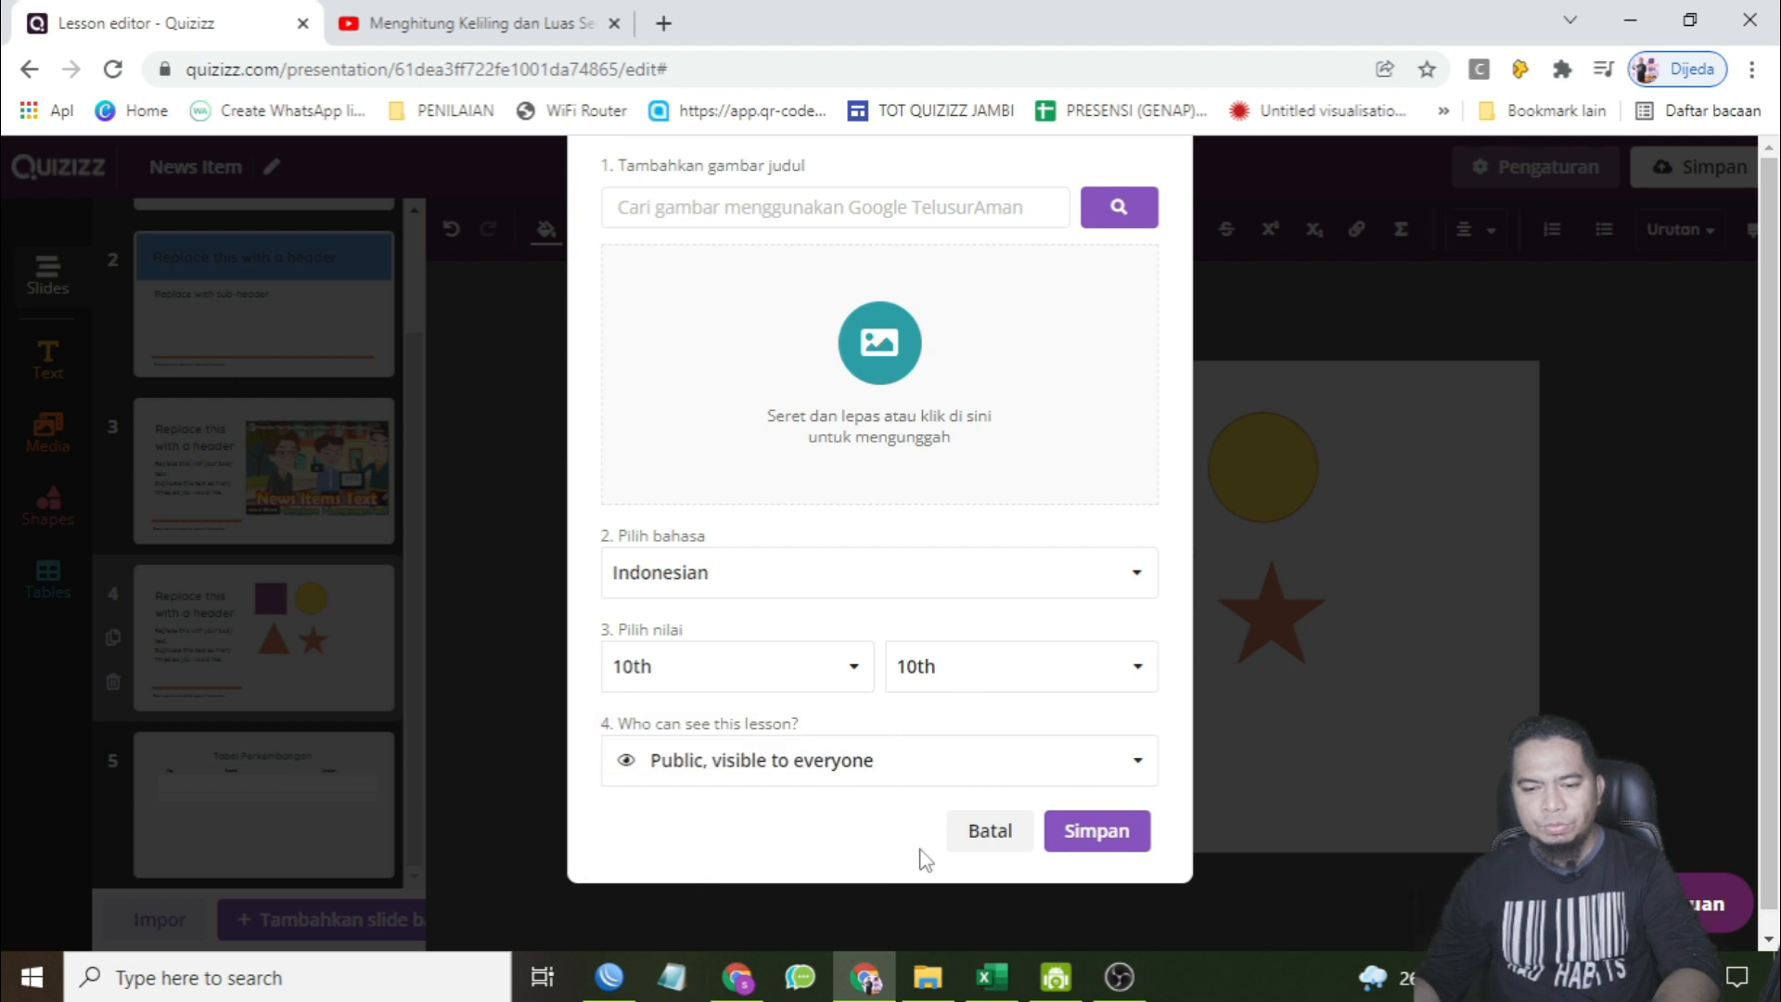
pyautogui.click(831, 782)
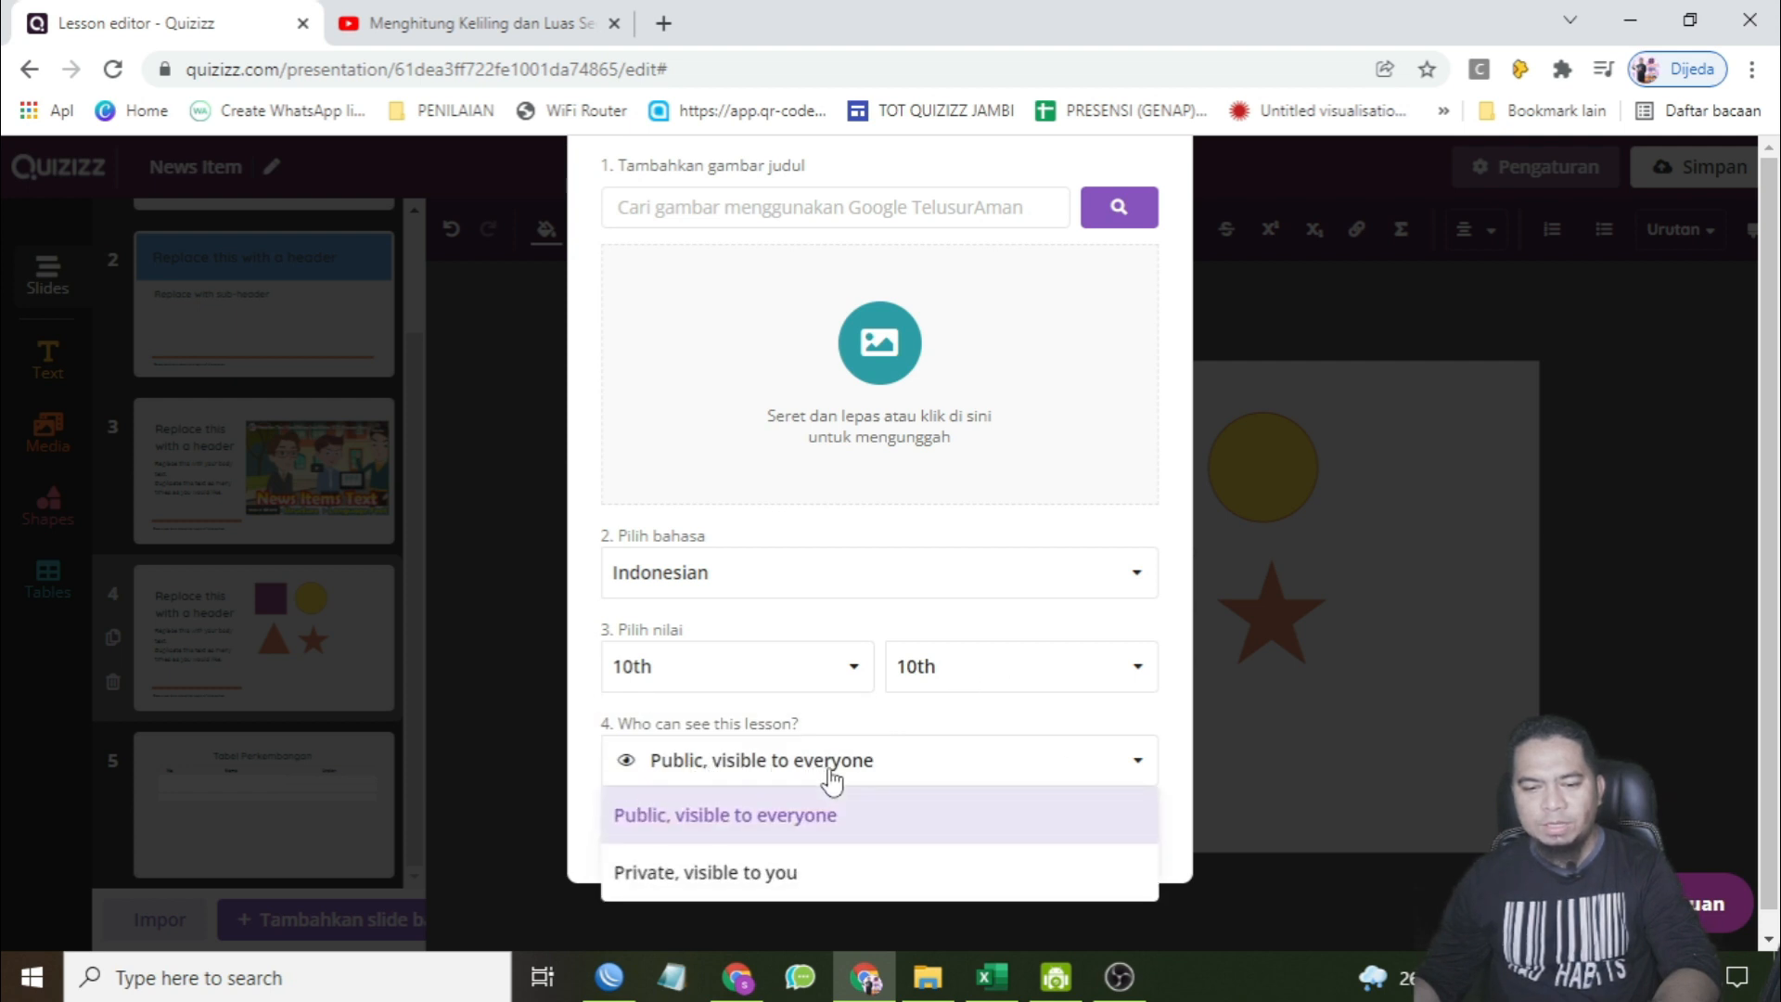
pyautogui.click(750, 877)
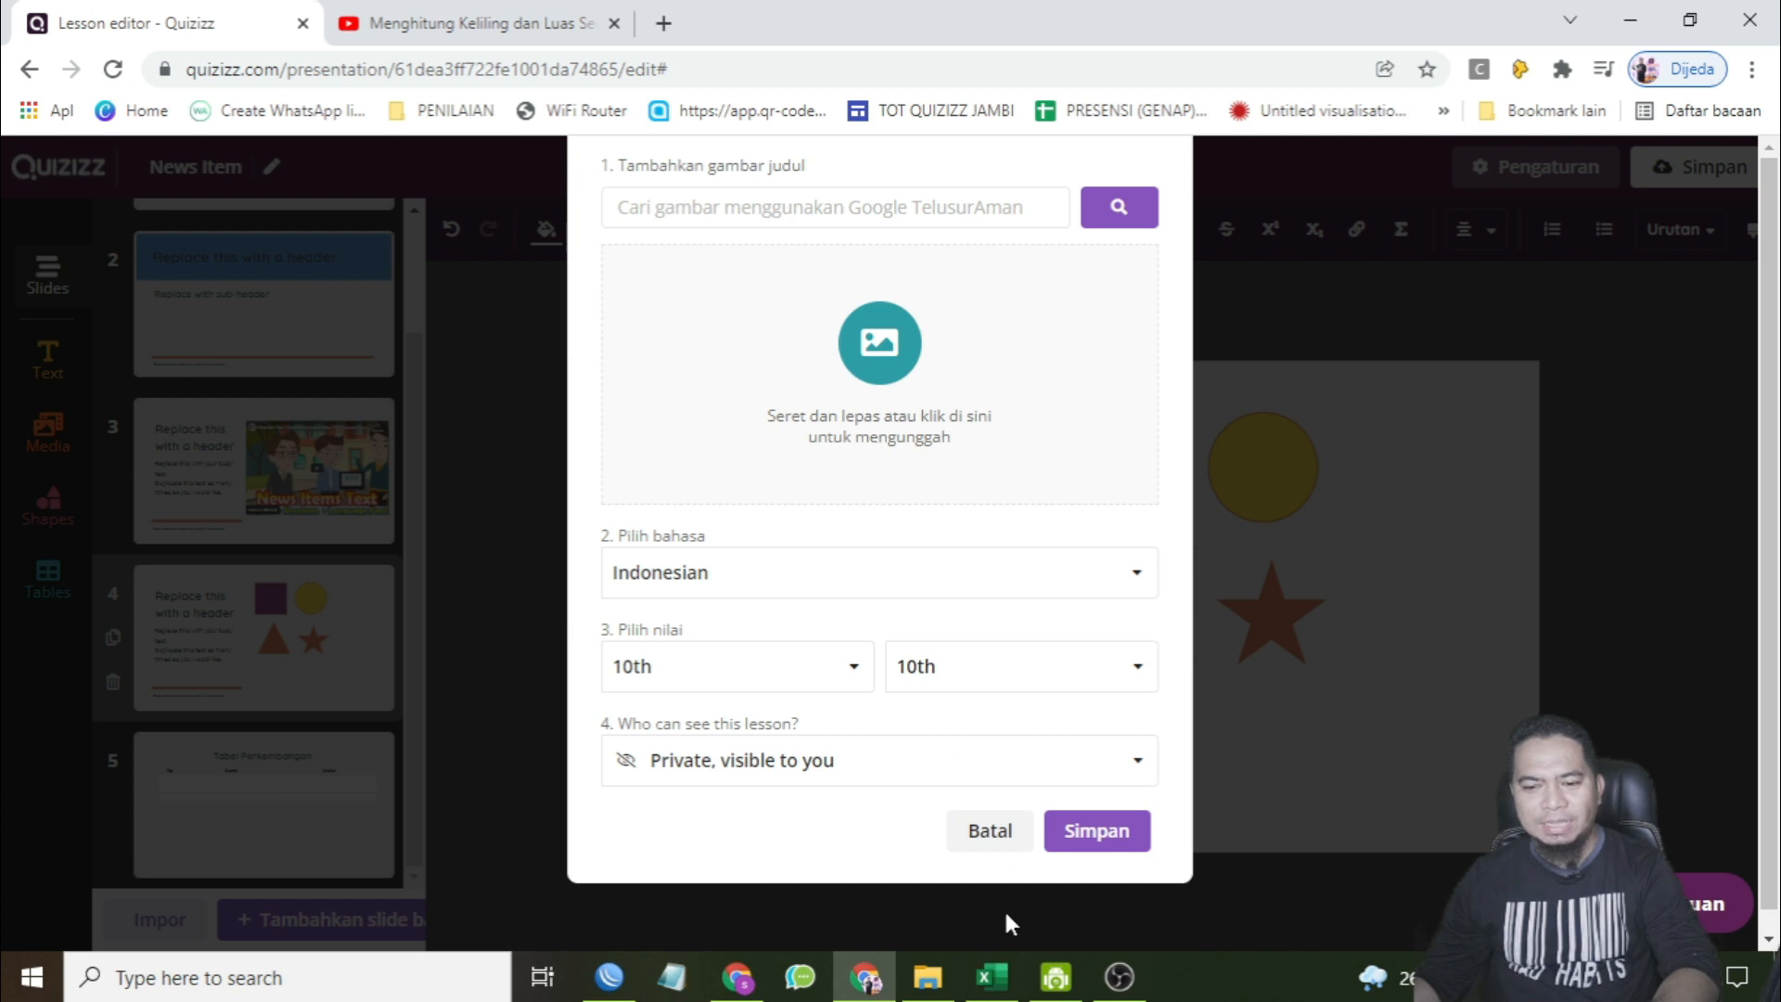
# - Save the lesson settings, finish editing the lesson and look over its slides on the lesson's overview page
pyautogui.click(1098, 848)
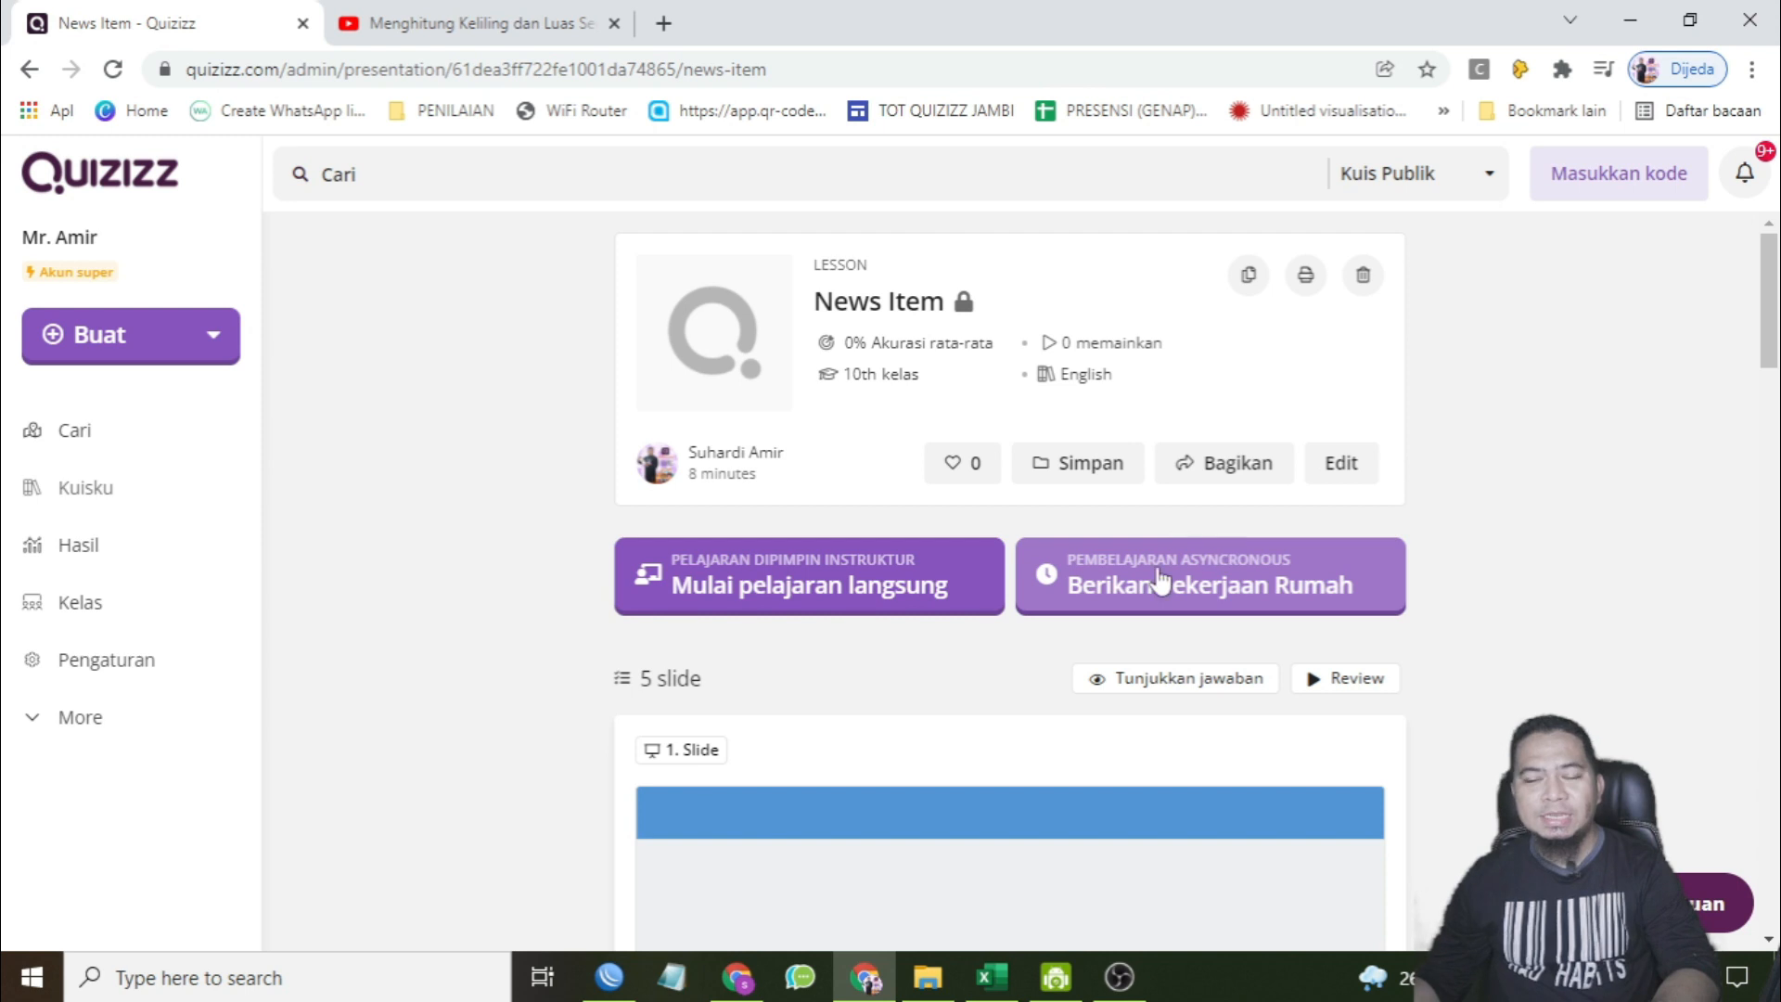
pyautogui.scroll(-15, 1116, 601)
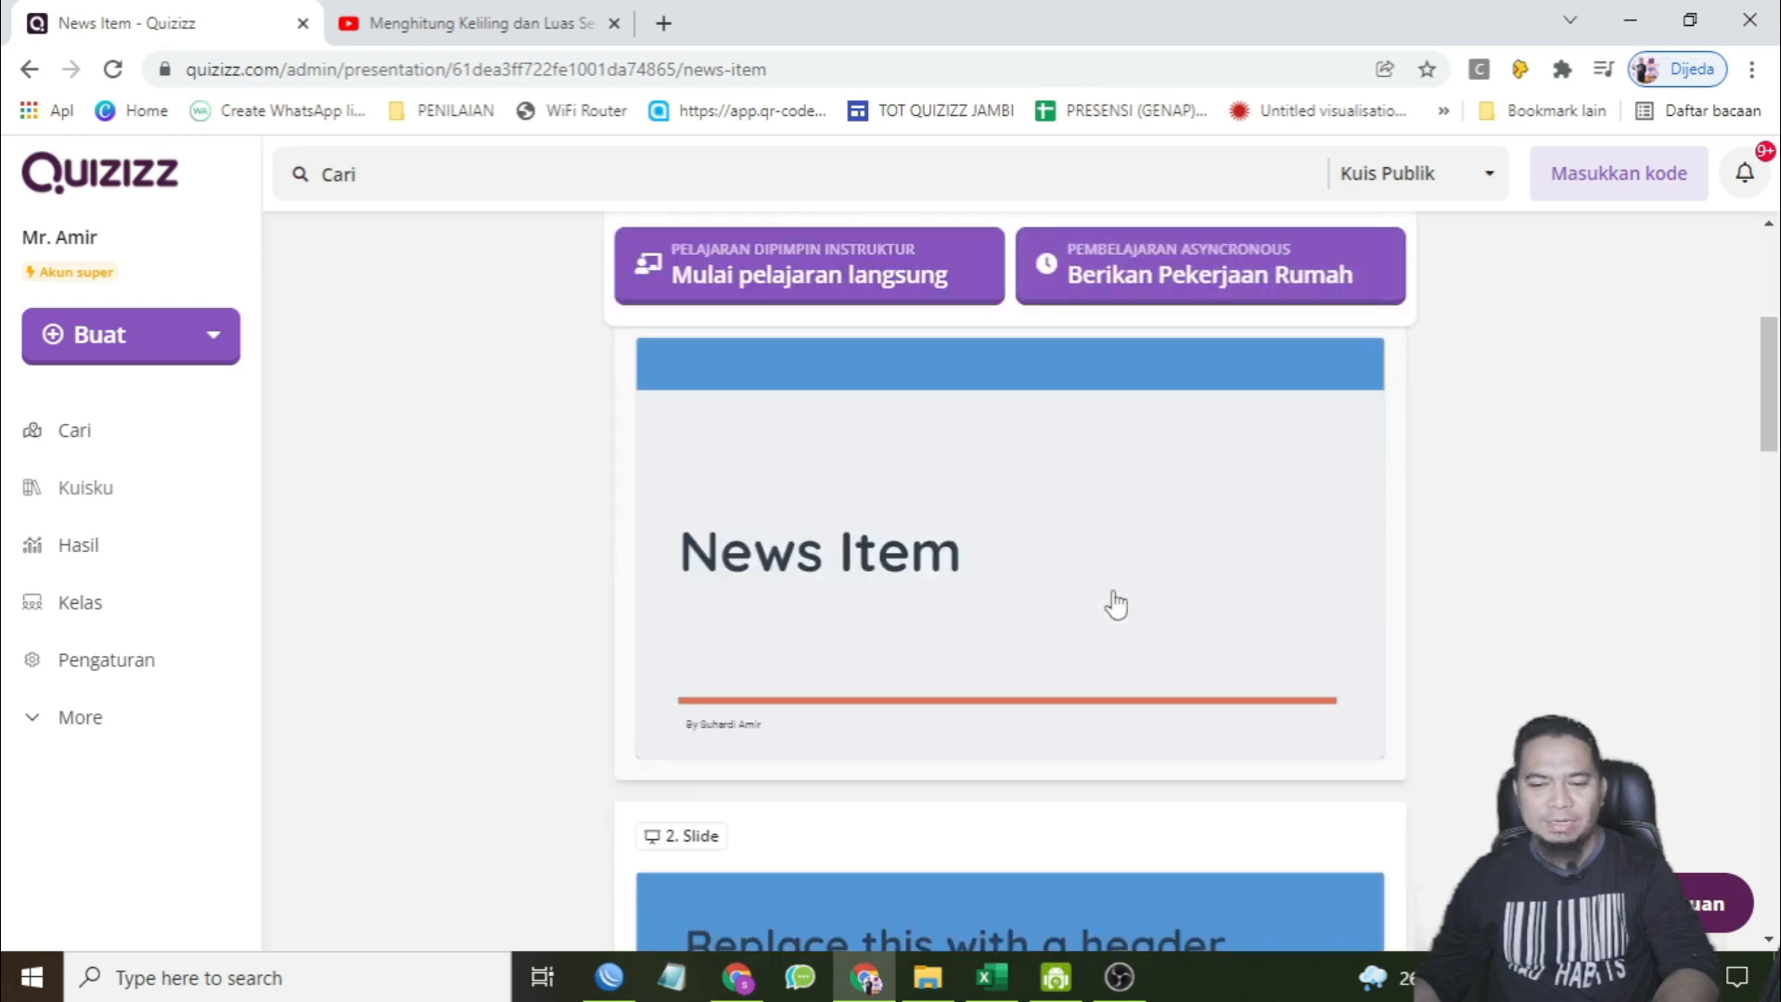
pyautogui.scroll(15, 1116, 602)
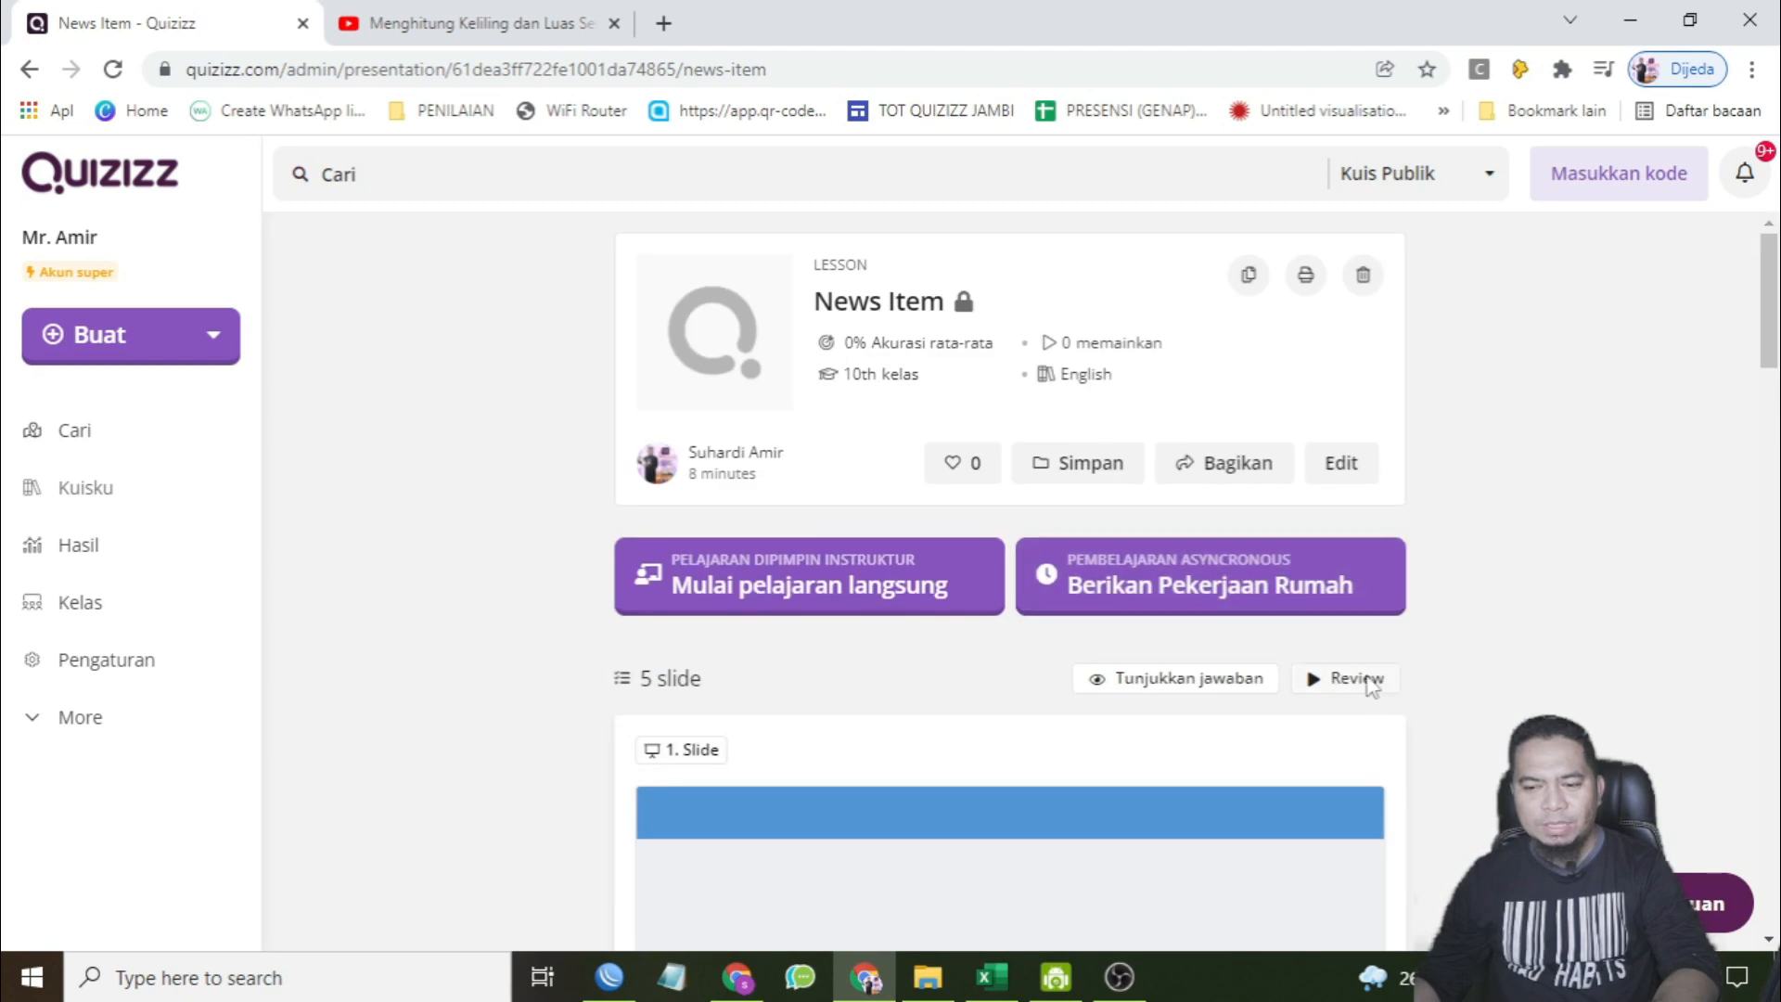
# - Preview the News Item lesson as a student and advance through its slides from the title to the table on slide 5
pyautogui.click(1356, 679)
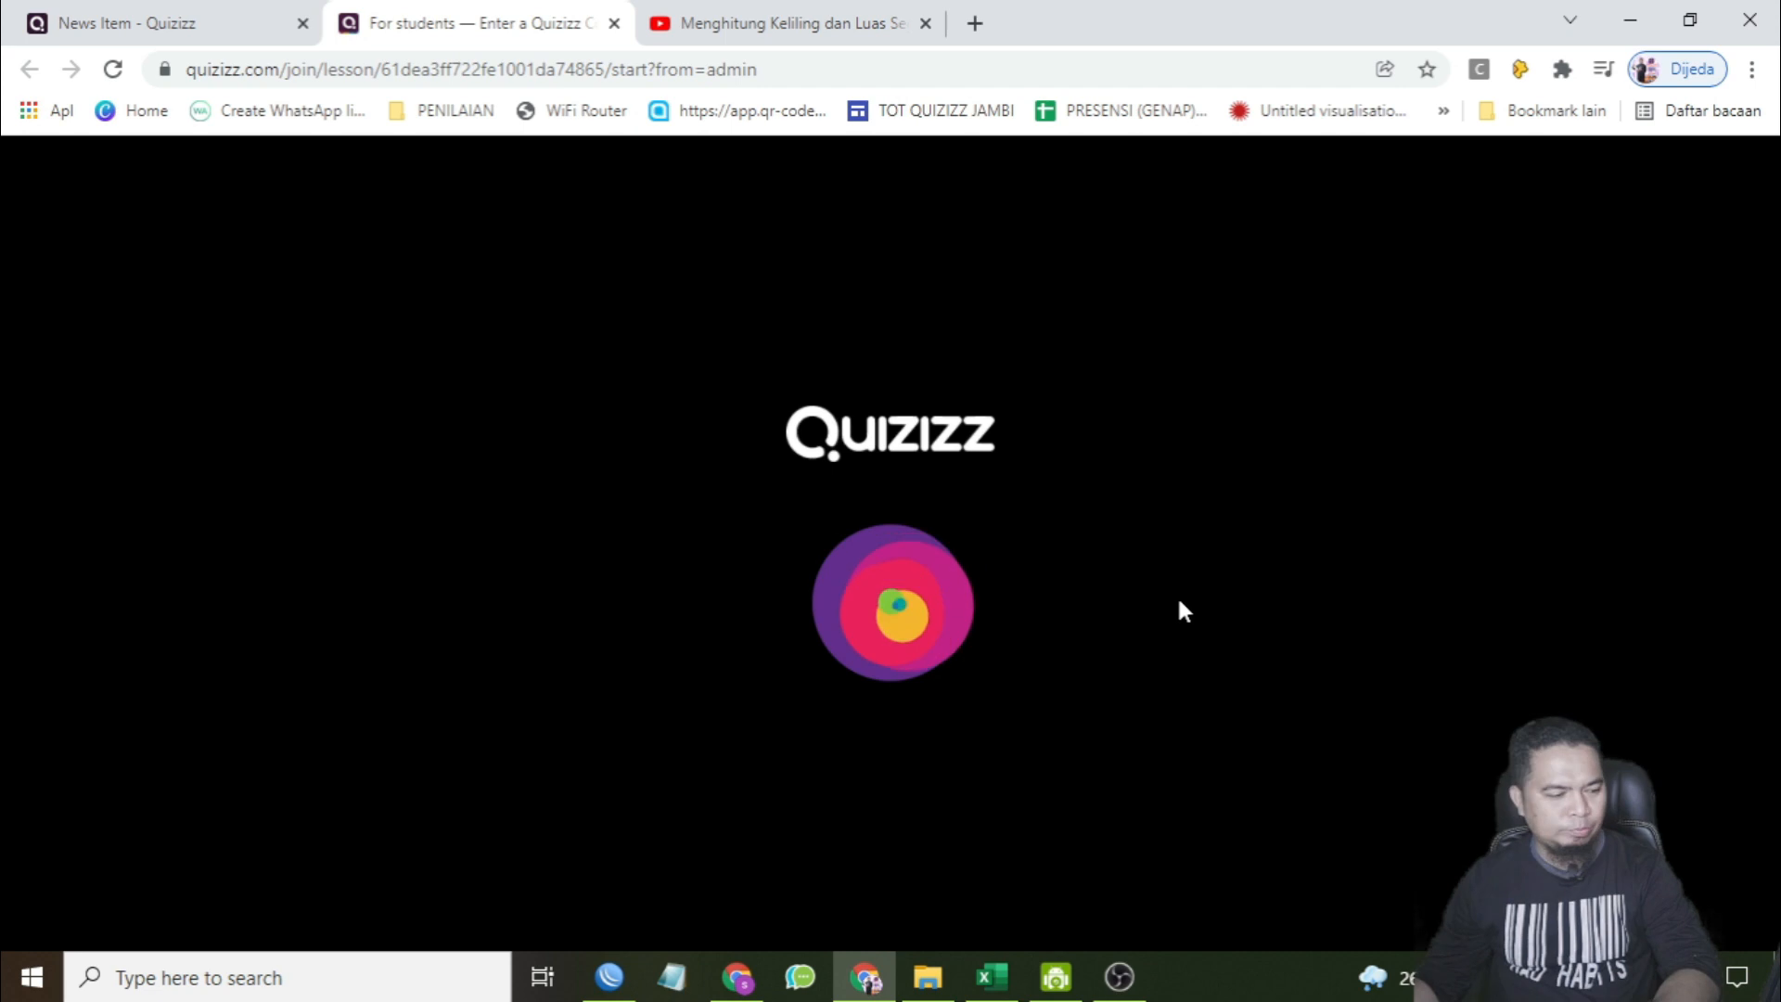
pyautogui.click(968, 367)
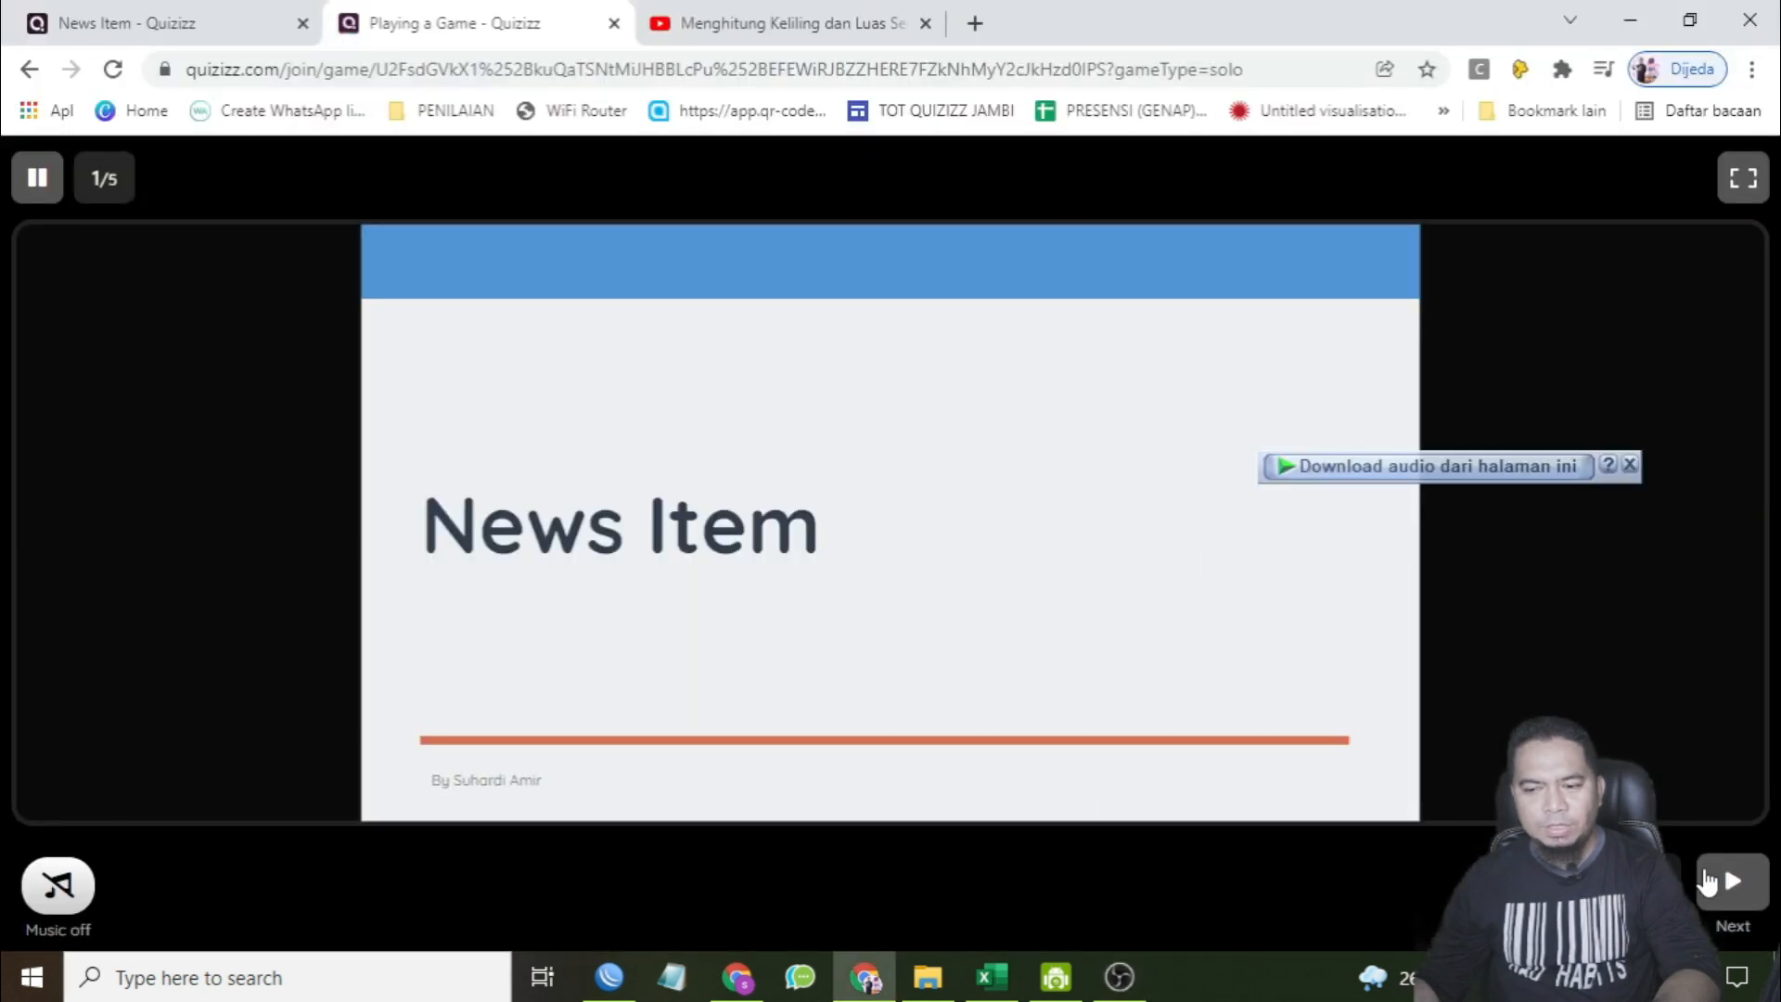
pyautogui.click(1709, 883)
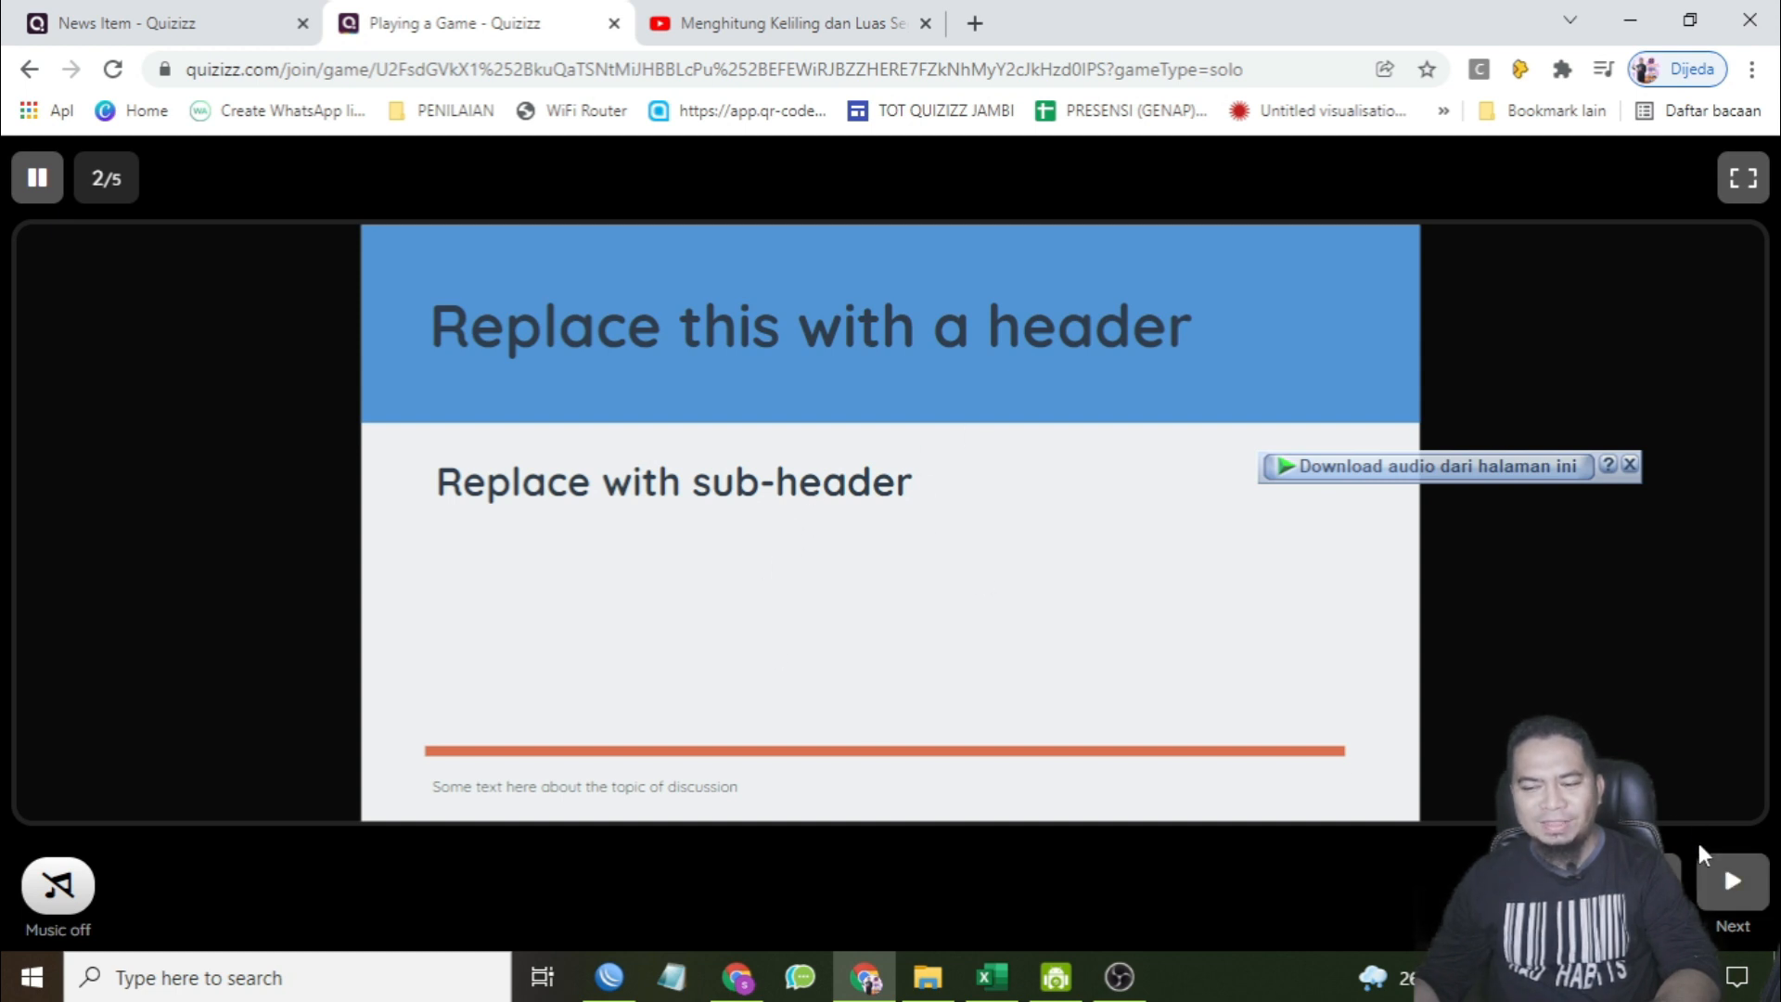
pyautogui.click(1710, 863)
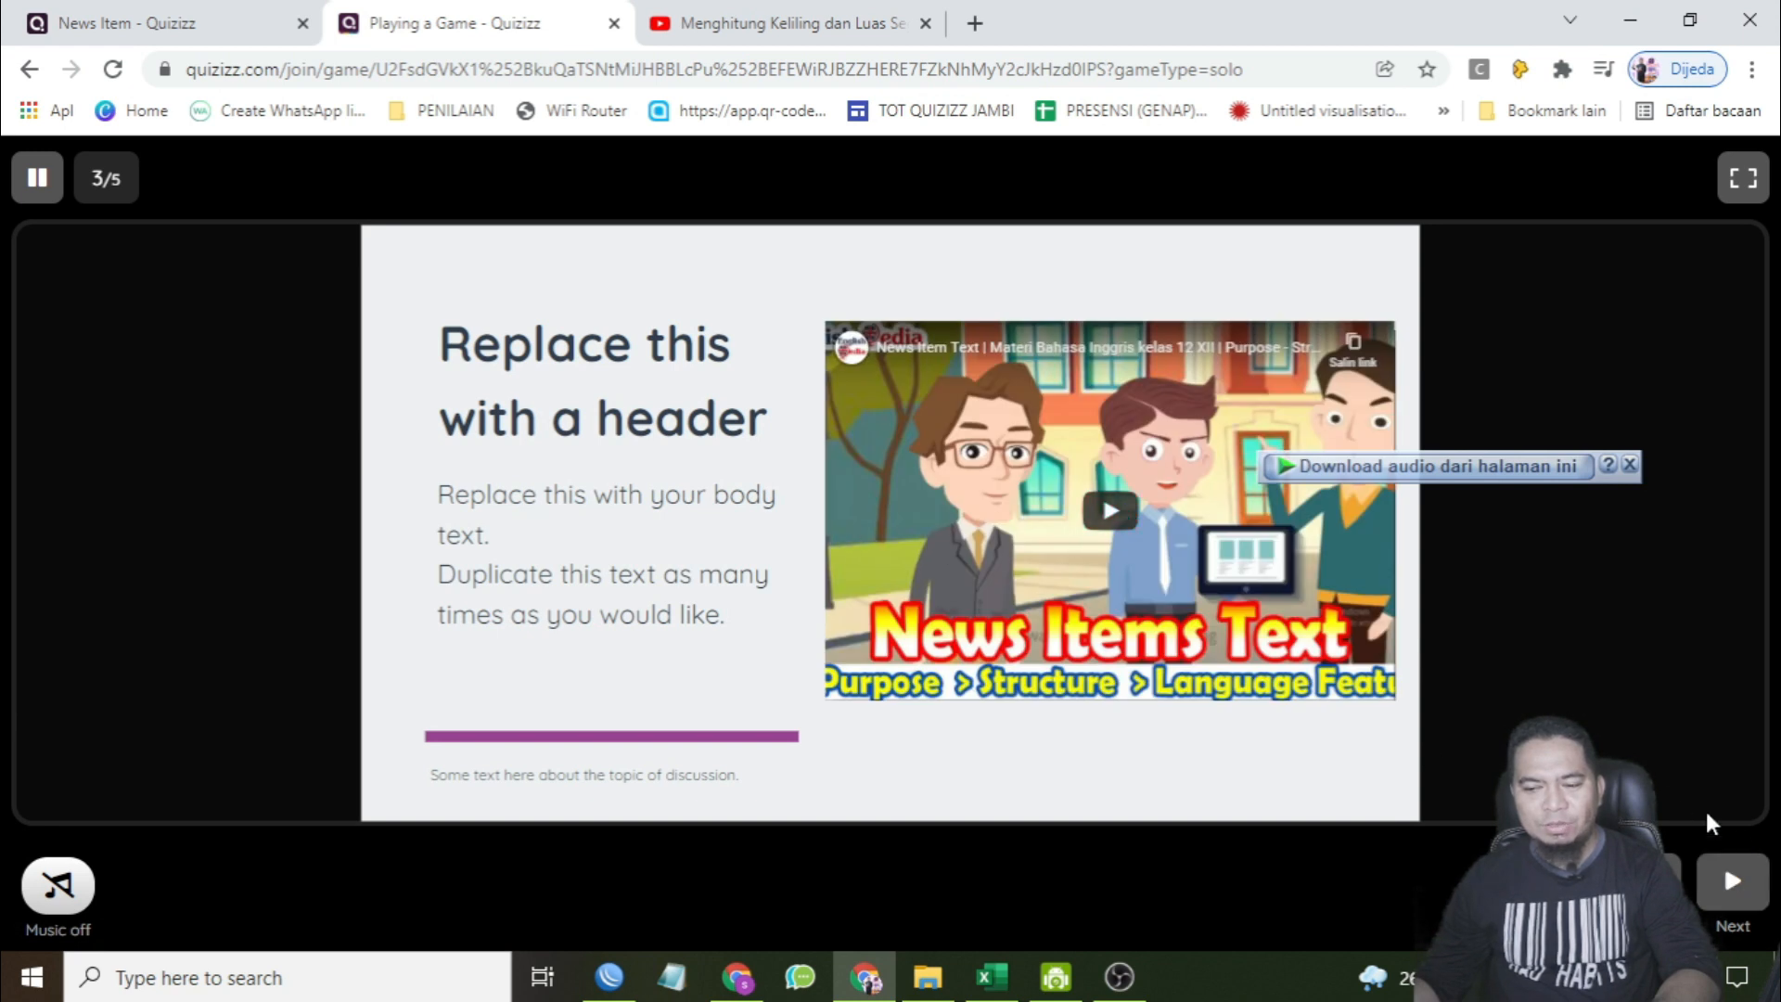
pyautogui.click(1728, 877)
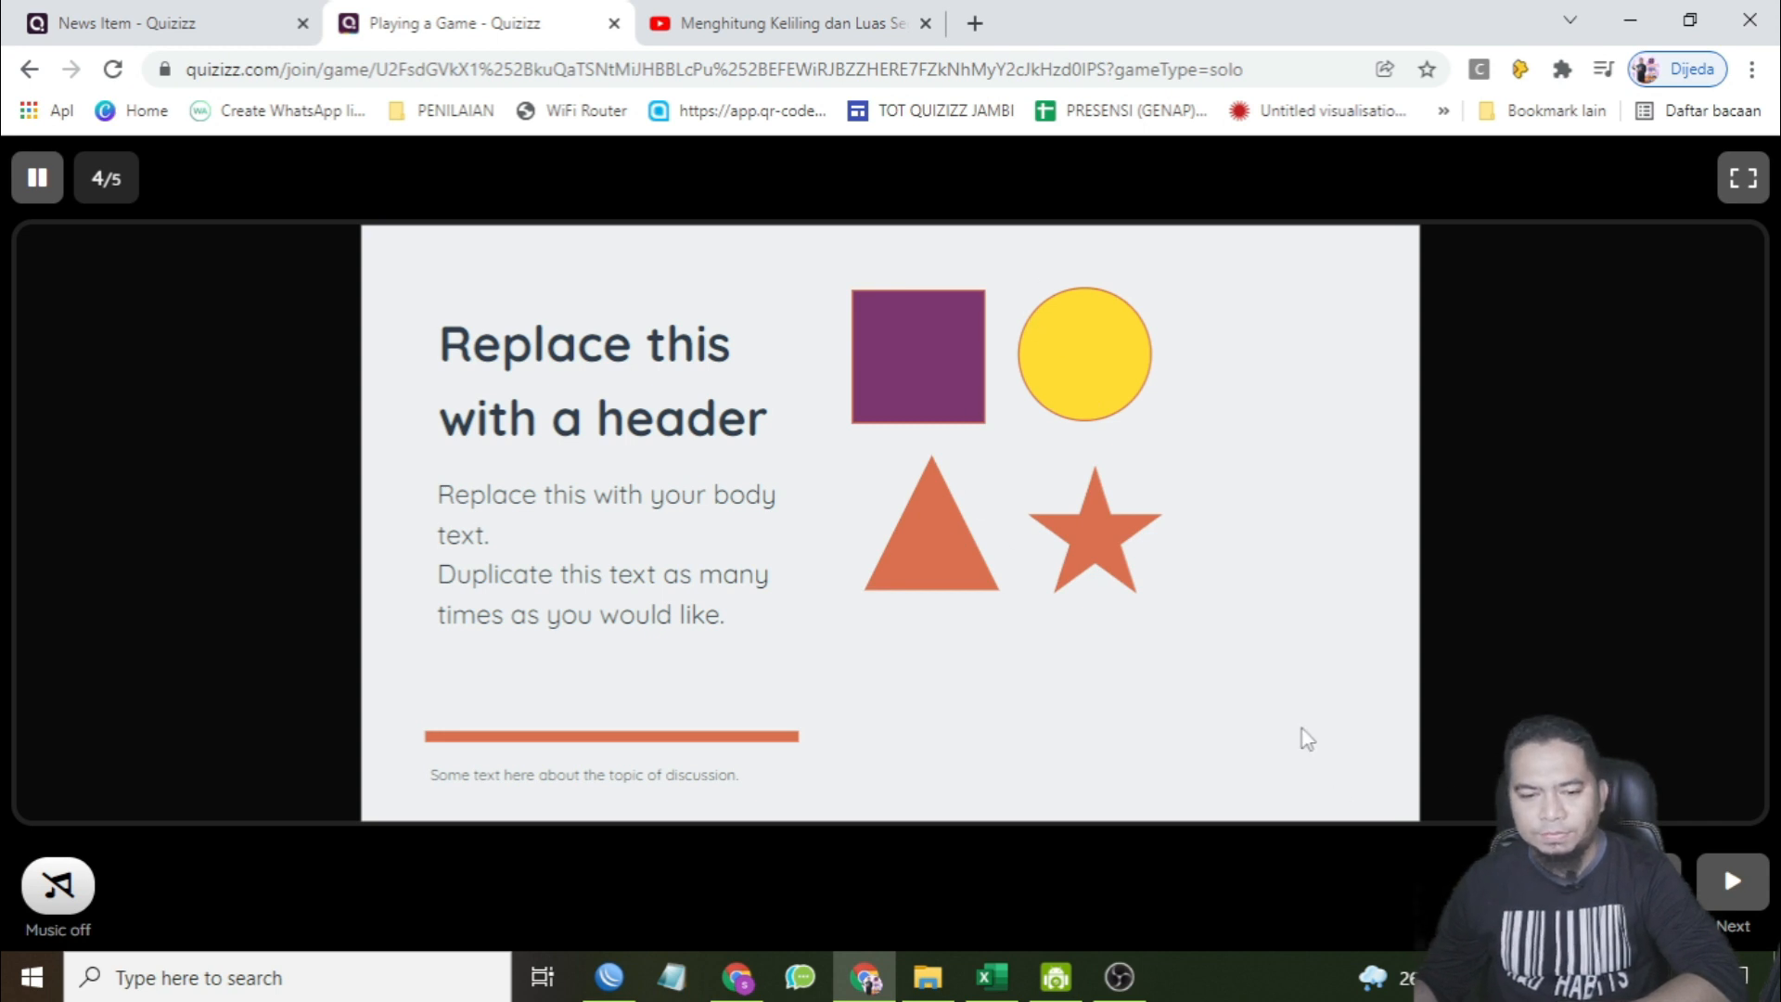
pyautogui.click(1714, 882)
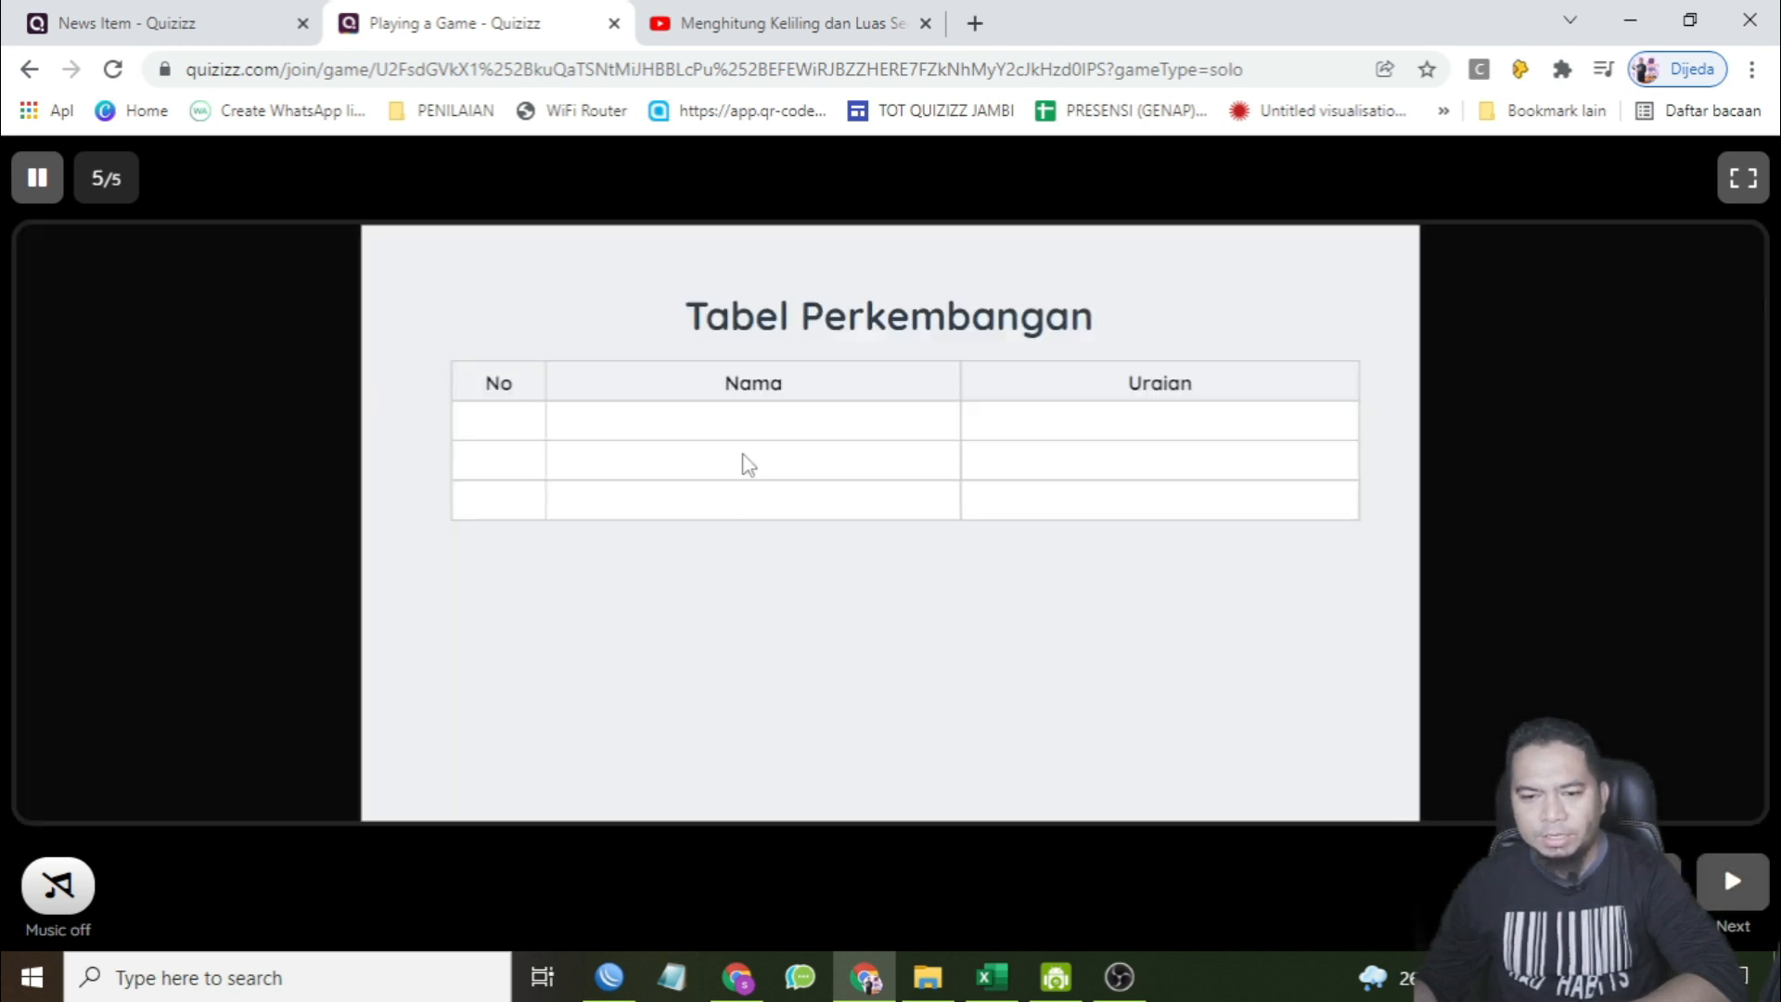